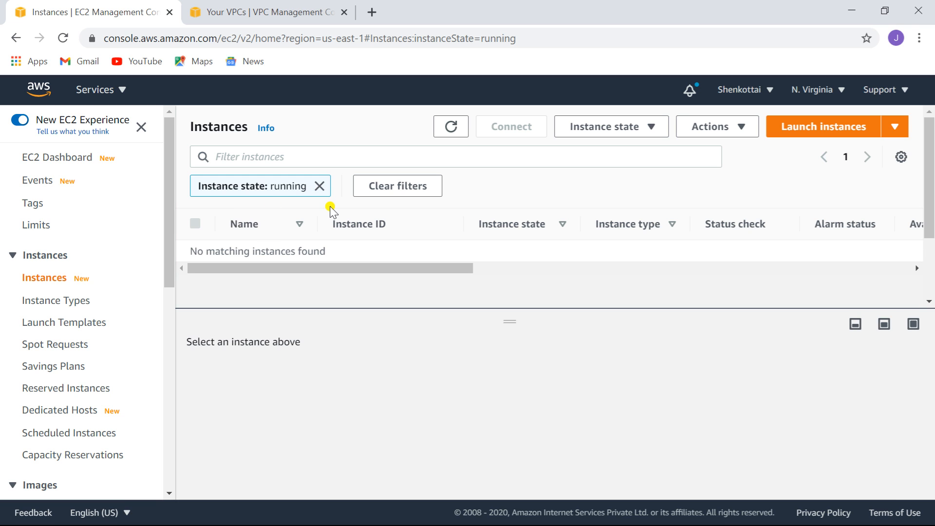
- Start a new EC2 instance launch using the 64-bit (x86) Red Hat Enterprise Linux 8 AMI and the t2.micro instance type
mouse_move(507, 312)
left_mouse_down()
mouse_move(505, 335)
mouse_move(502, 313)
left_mouse_up()
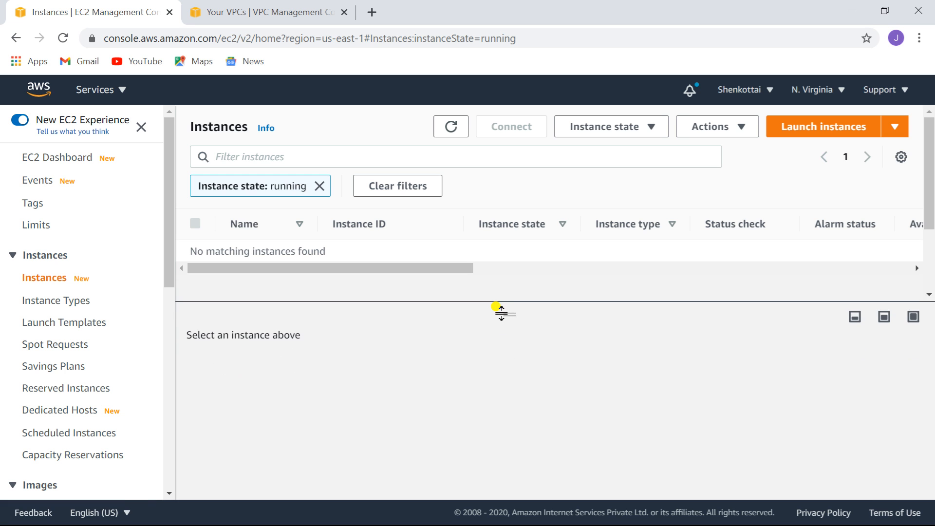
left_click(828, 127)
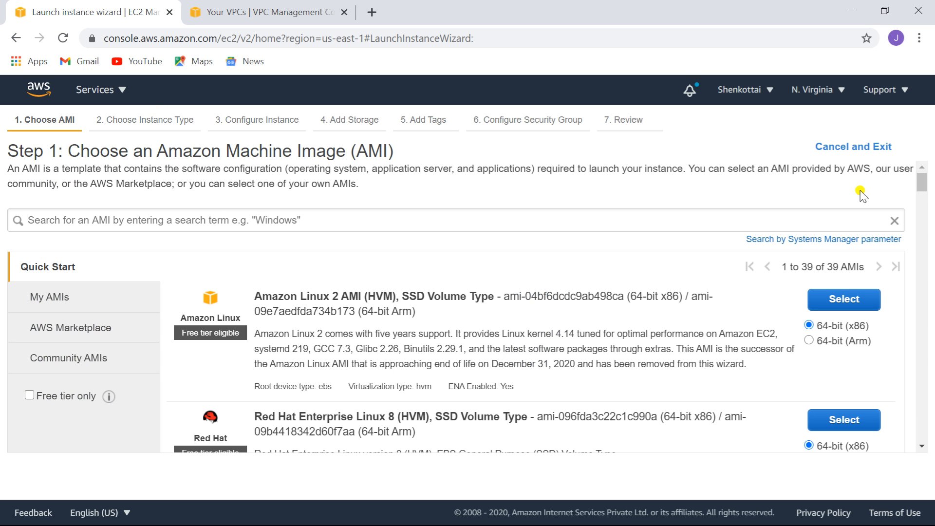
scroll(923, 183, "down", 2)
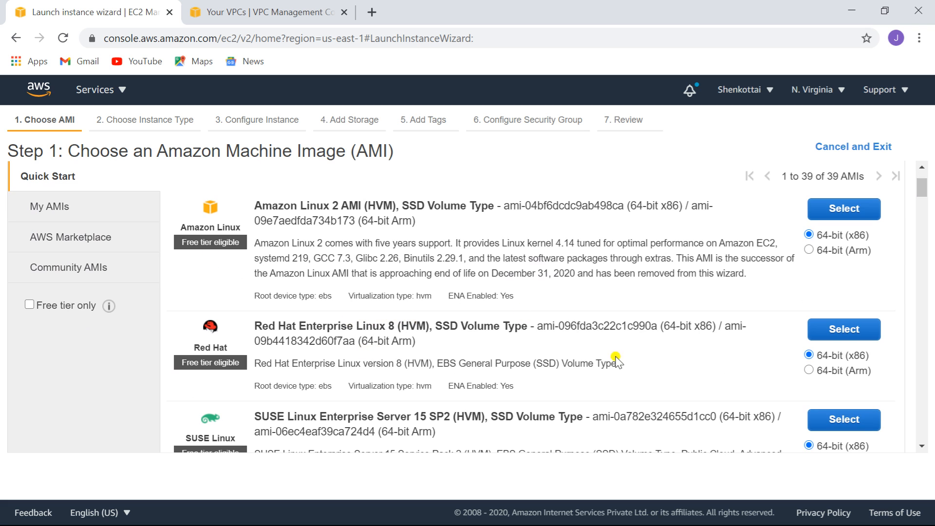
left_click(845, 331)
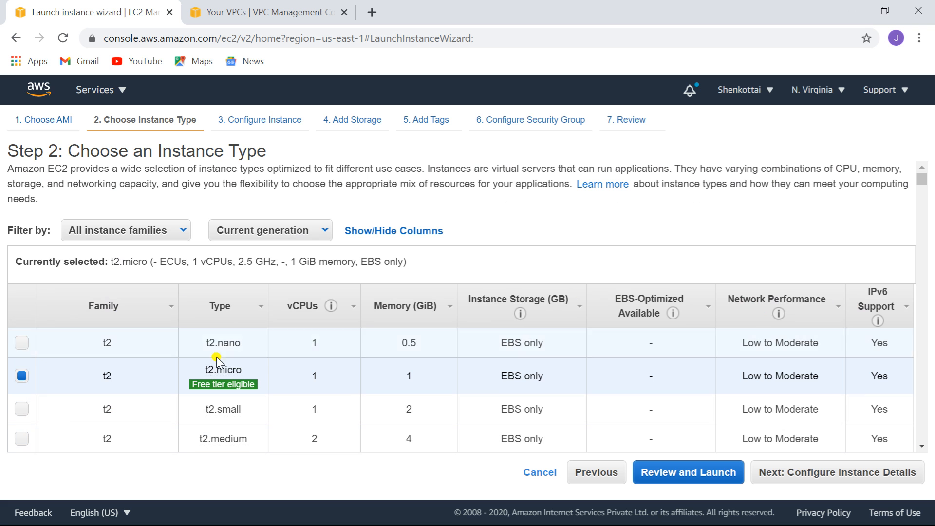
left_click(857, 473)
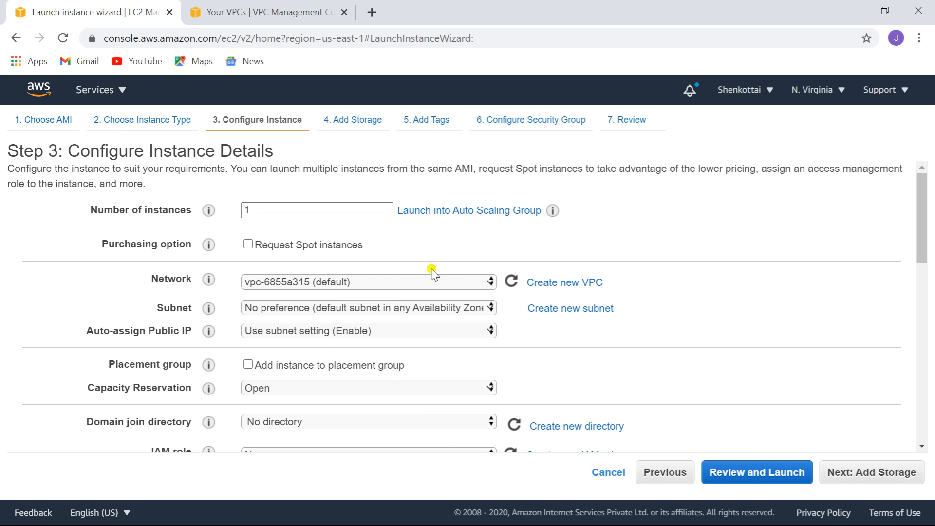
- Configure the instance's network as my-vpc with the public1 subnet in us-east-1a and enable auto-assigned public IP
left_click(492, 281)
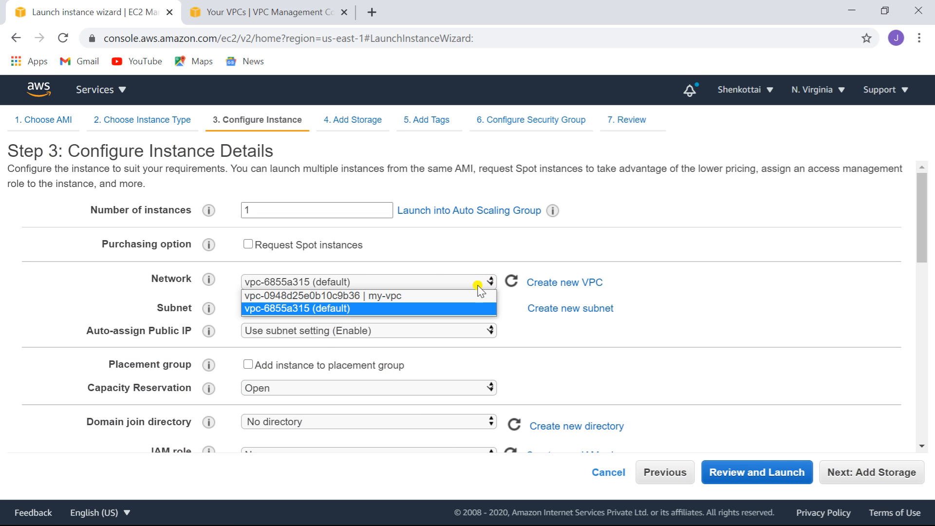
left_click(473, 297)
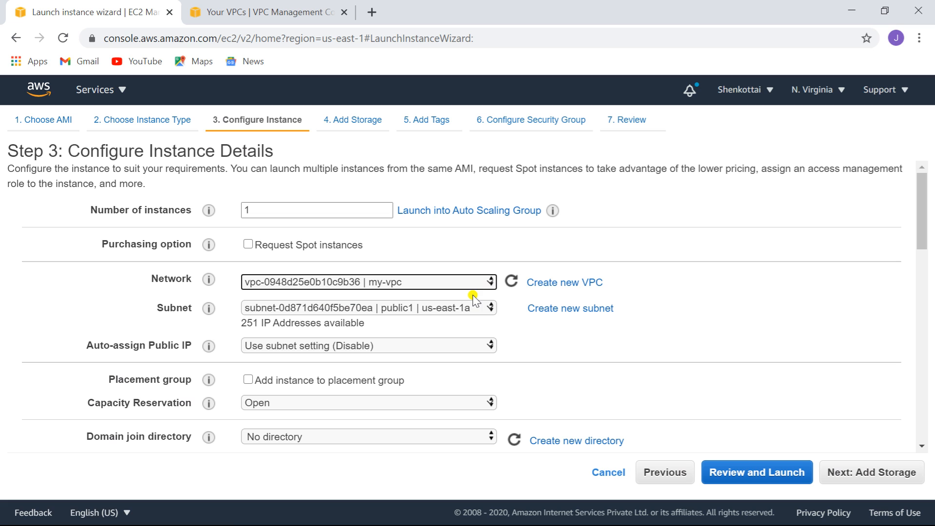
left_click(489, 308)
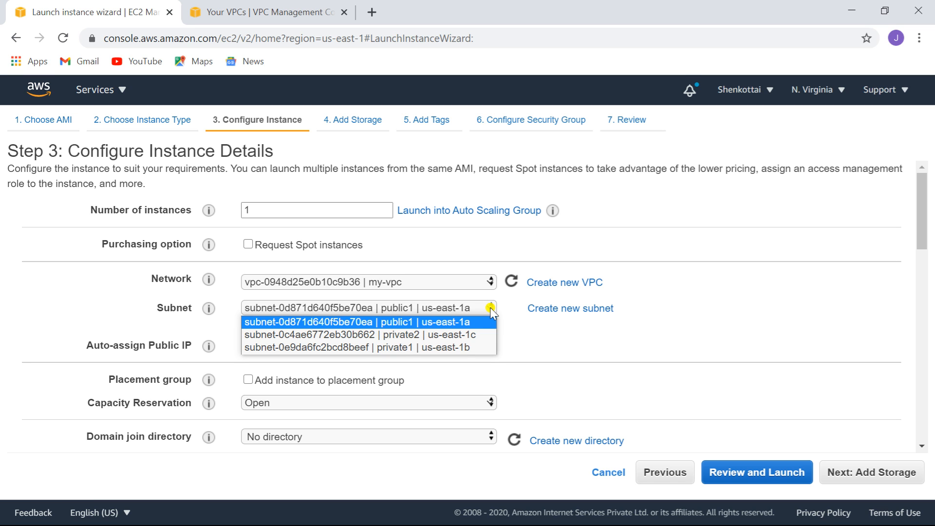
left_click(396, 321)
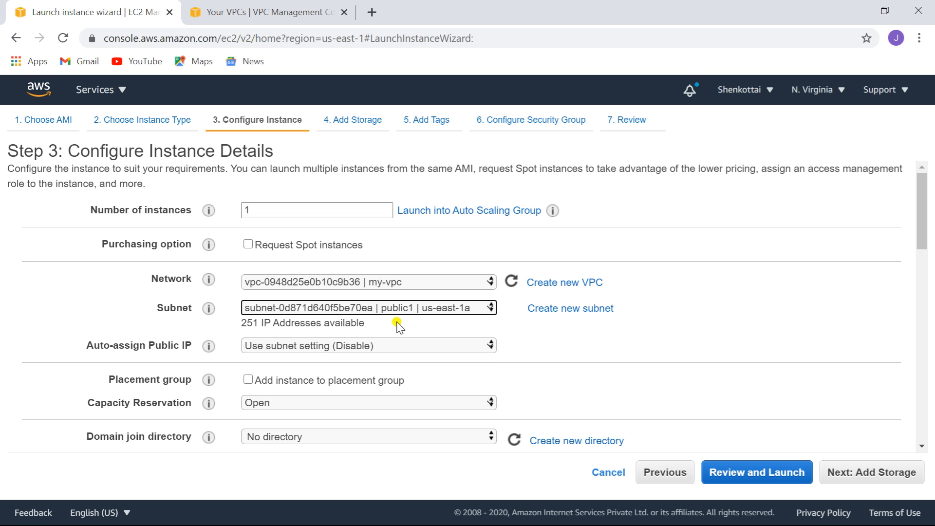
left_click(491, 344)
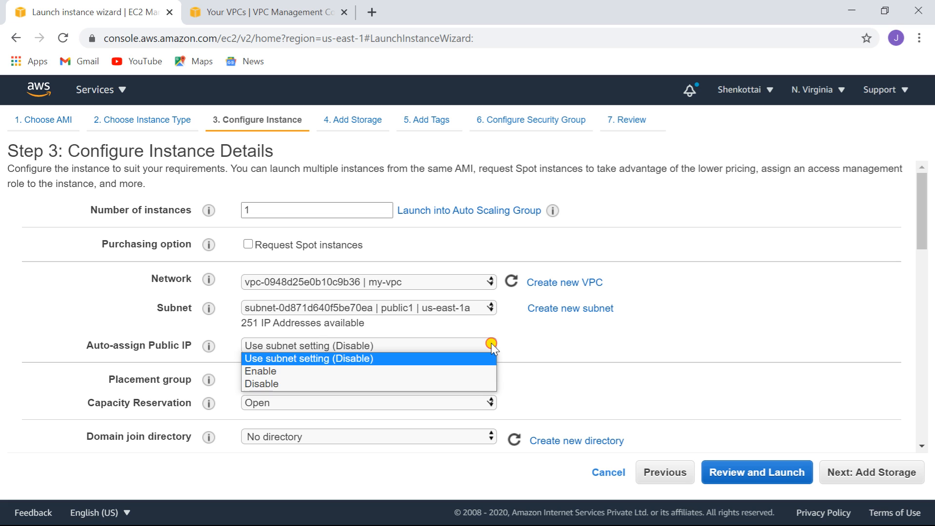
left_click(429, 370)
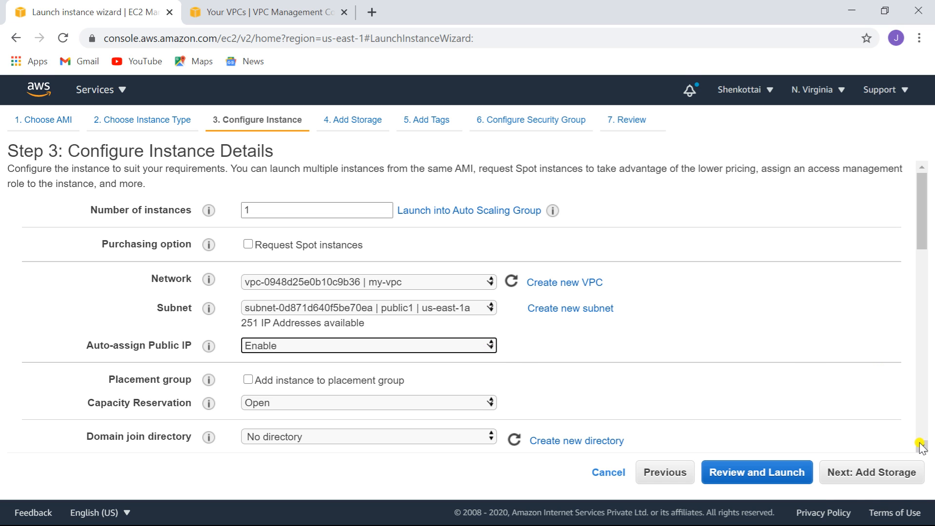
left_click(880, 473)
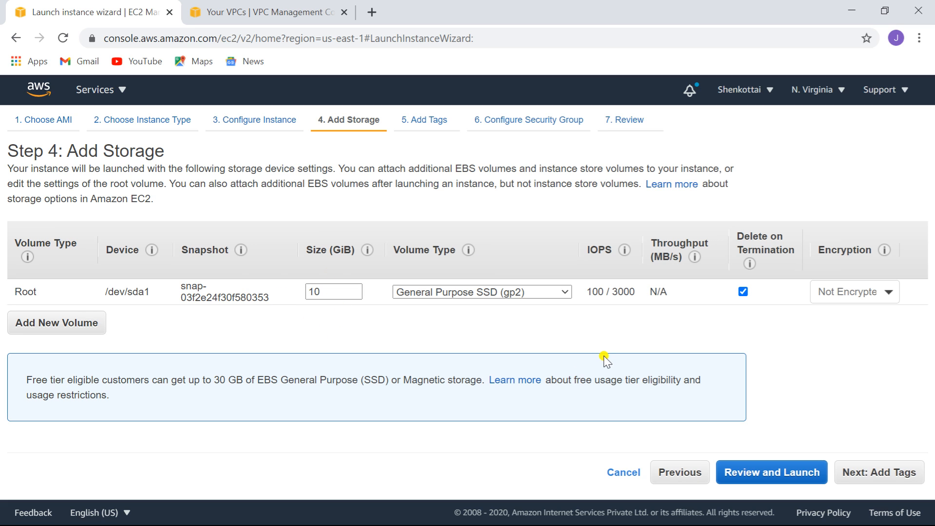
- Accept the default storage and add a tag with key Name and value BastionHost
left_click(892, 479)
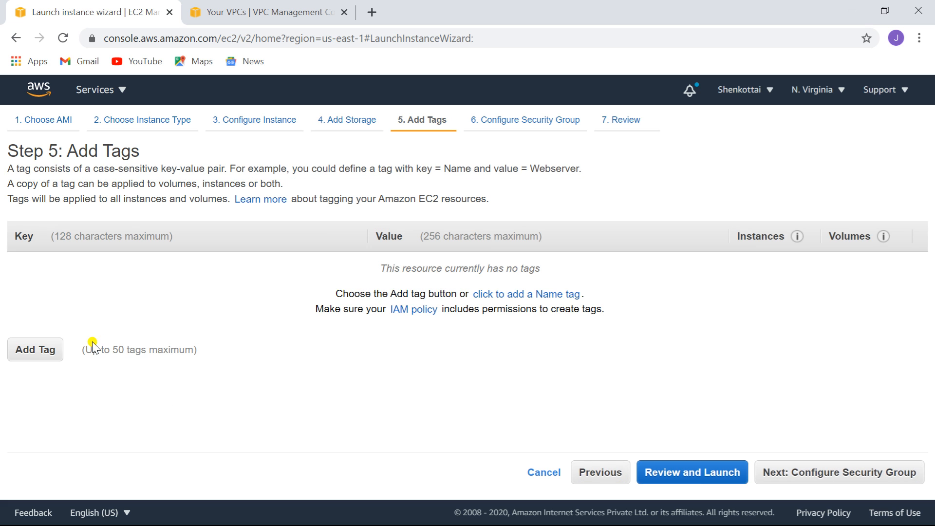
left_click(40, 349)
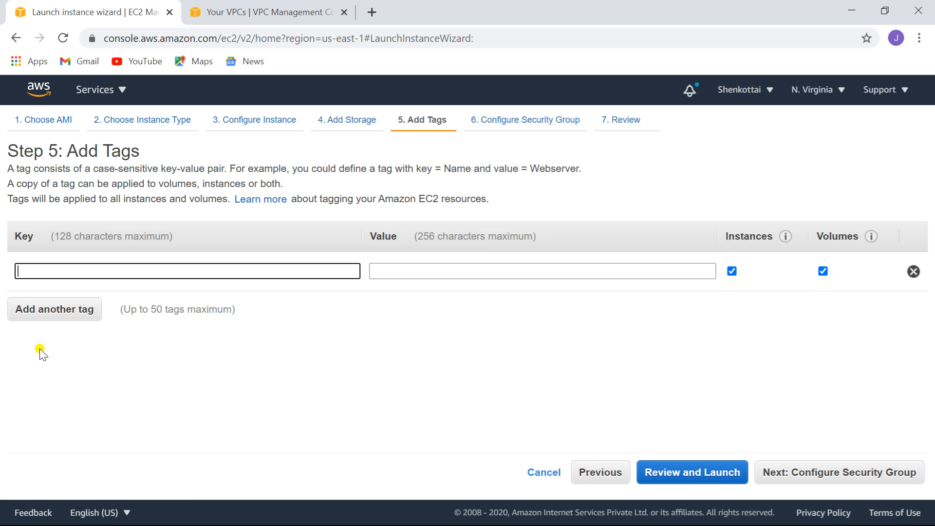
type("N")
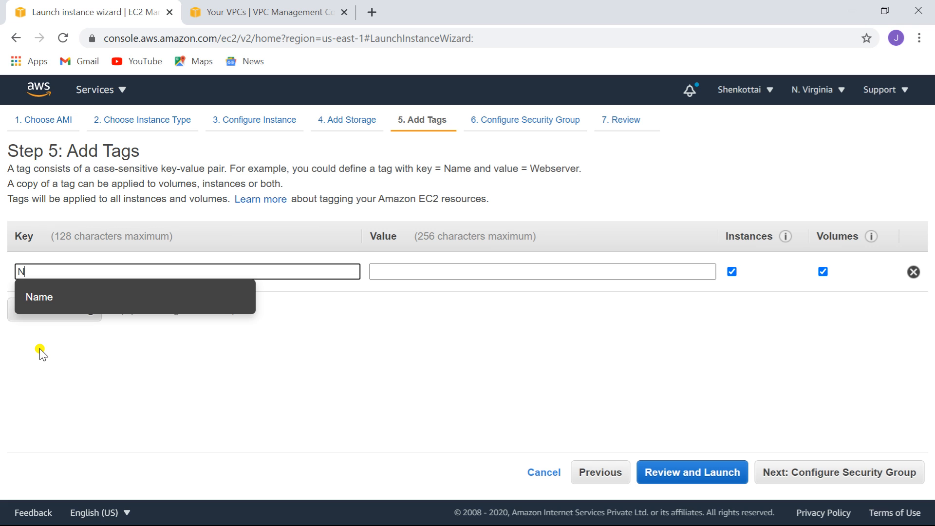
left_click(34, 297)
left_click(457, 270)
type("Bas")
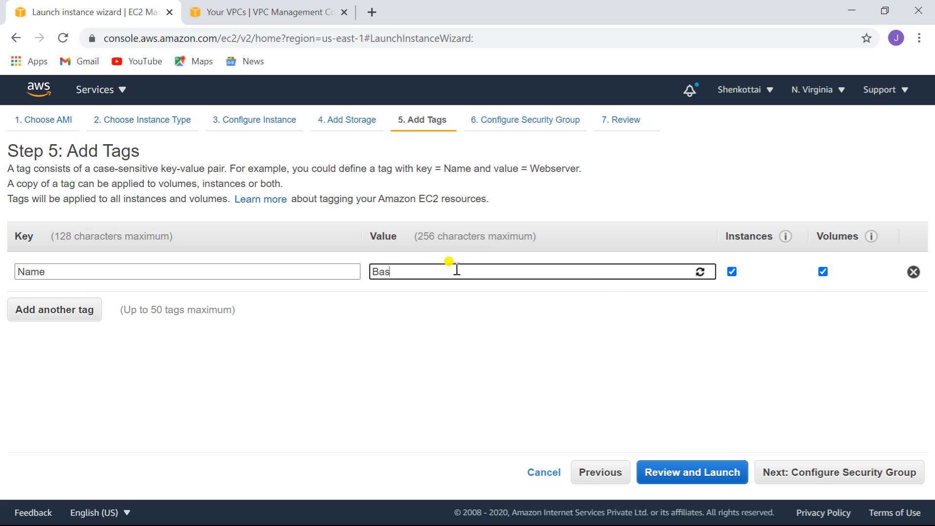
type("tionHost")
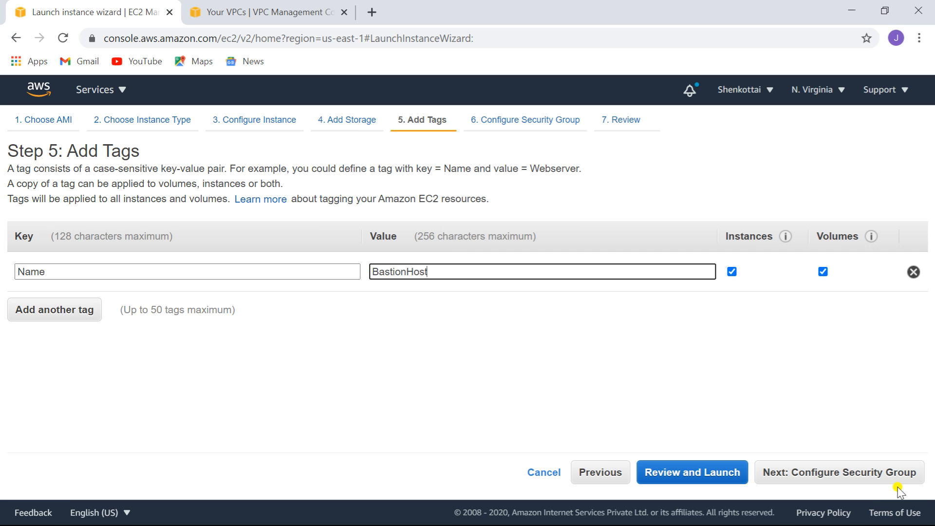
left_click(873, 474)
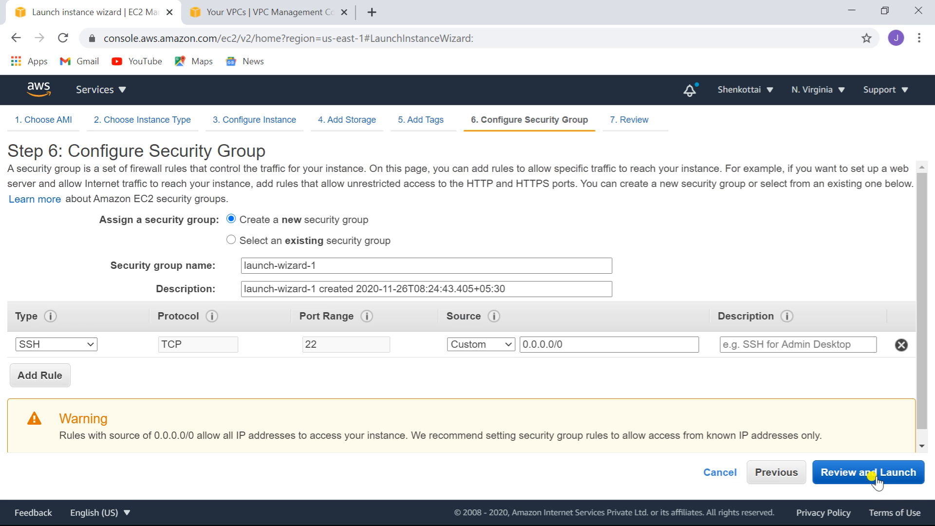
- Assign the existing security group named default to the instance and proceed to the launch review
left_click(230, 240)
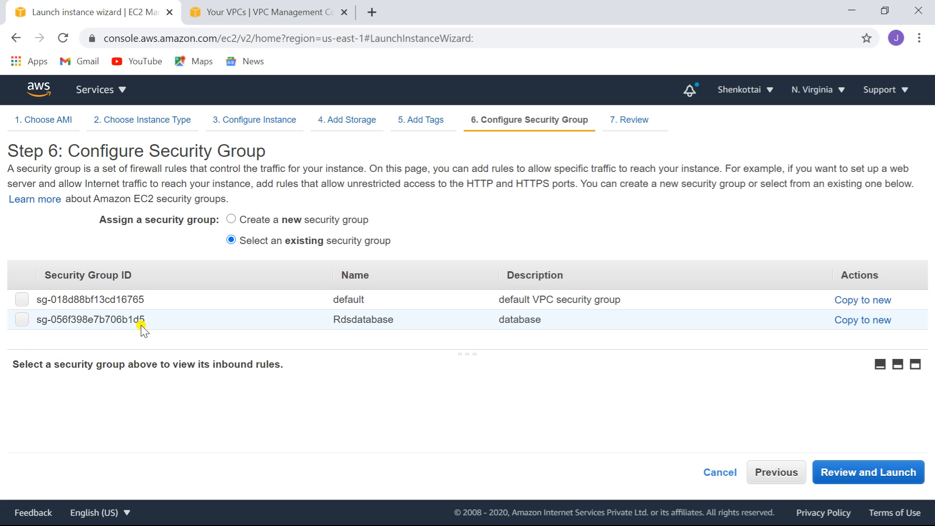
left_click(21, 300)
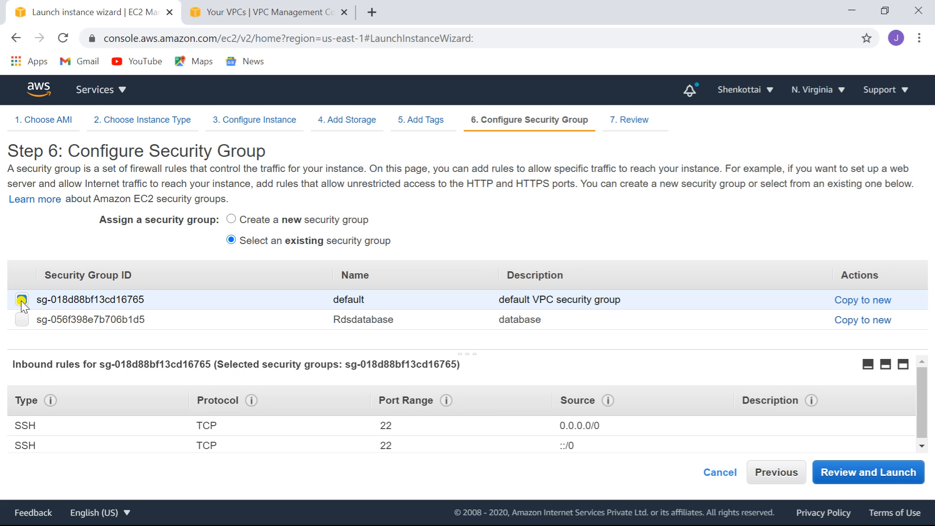
left_click(921, 446)
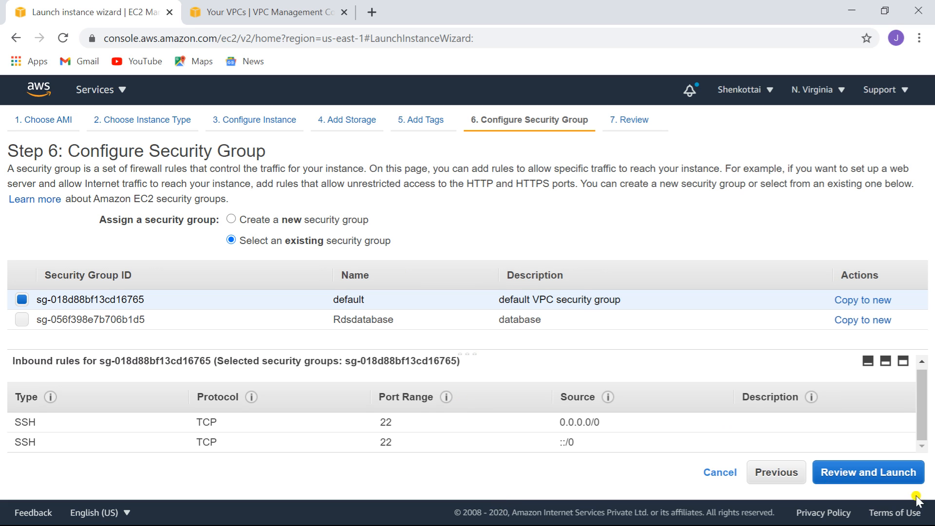
left_click(871, 473)
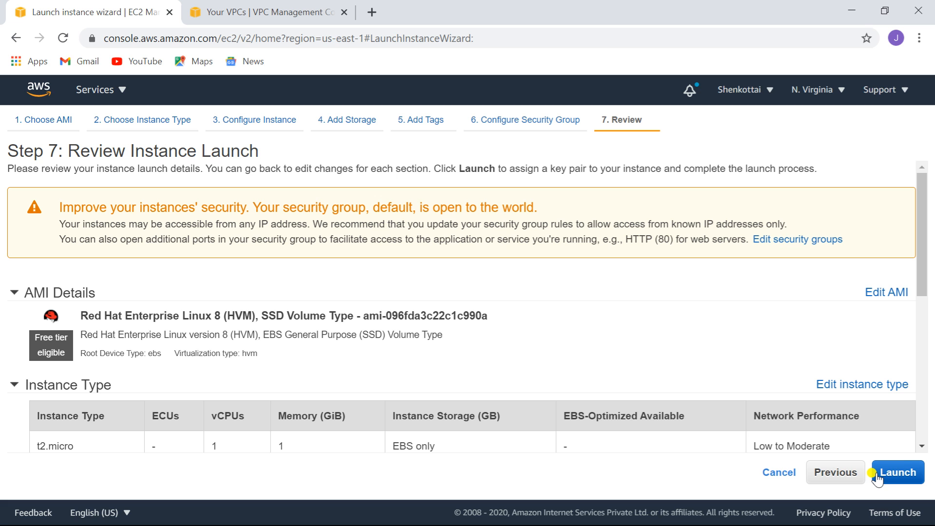
- Launch the instance with the existing key pair my-key, acknowledging access to its private key file
left_click(905, 471)
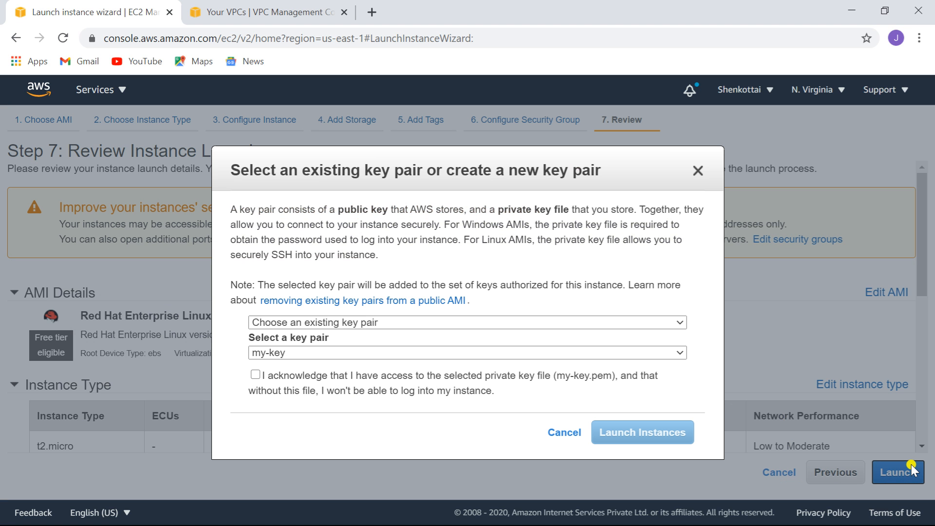
left_click(474, 375)
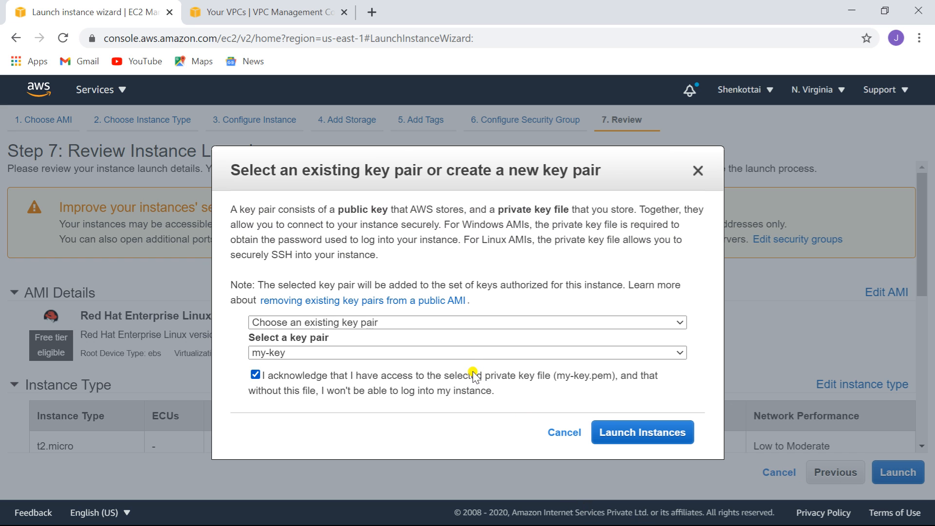
left_click(657, 432)
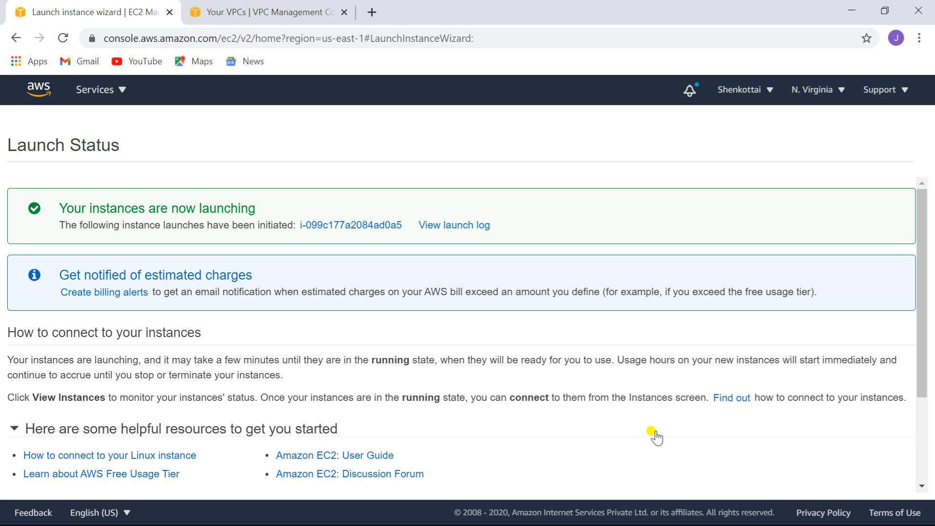
- Open the newly launched BastionHost instance in the instance list and examine its summary, IP addresses, VPC and subnet
left_click(354, 227)
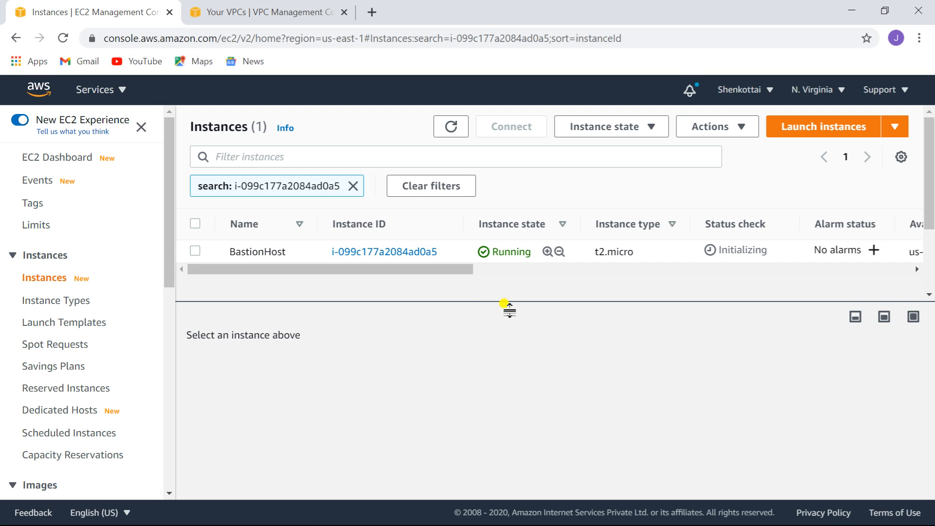
mouse_move(510, 316)
left_mouse_down()
mouse_move(505, 340)
mouse_move(506, 319)
left_mouse_up()
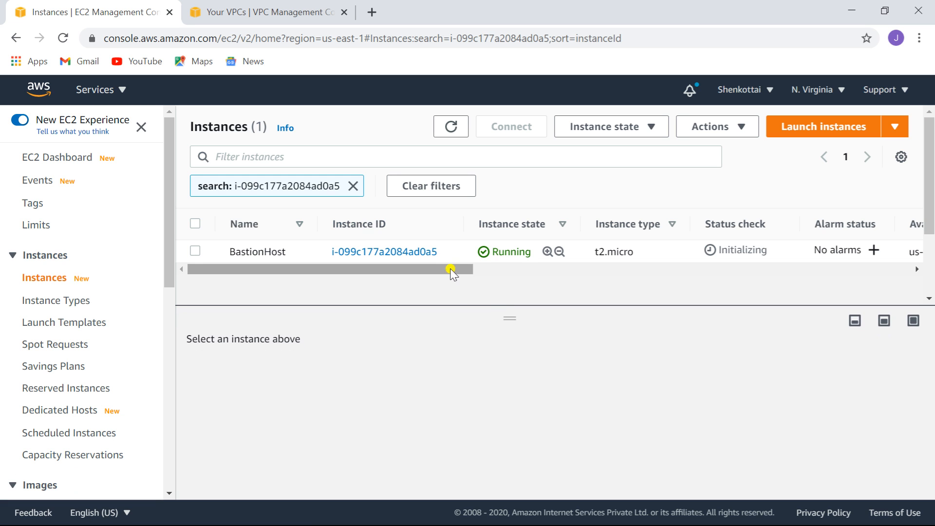
left_click_drag(451, 267, 432, 294)
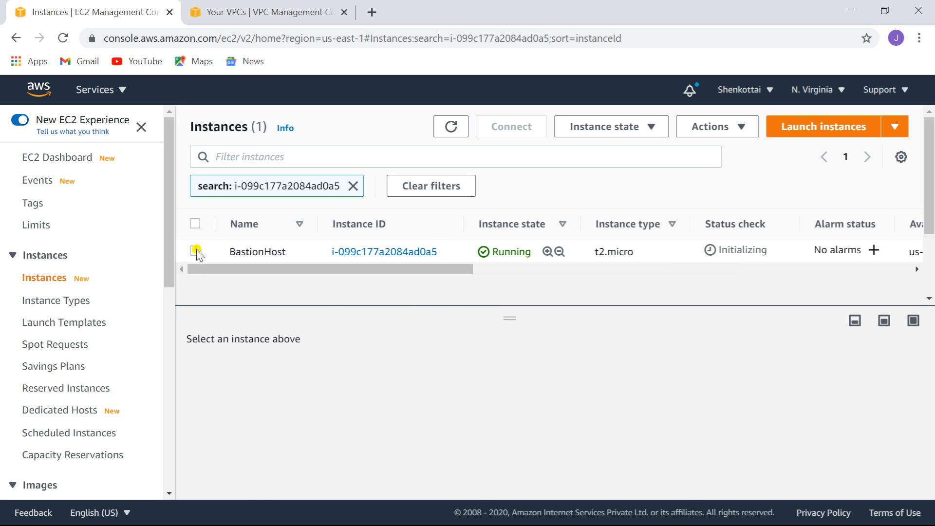
left_click(196, 251)
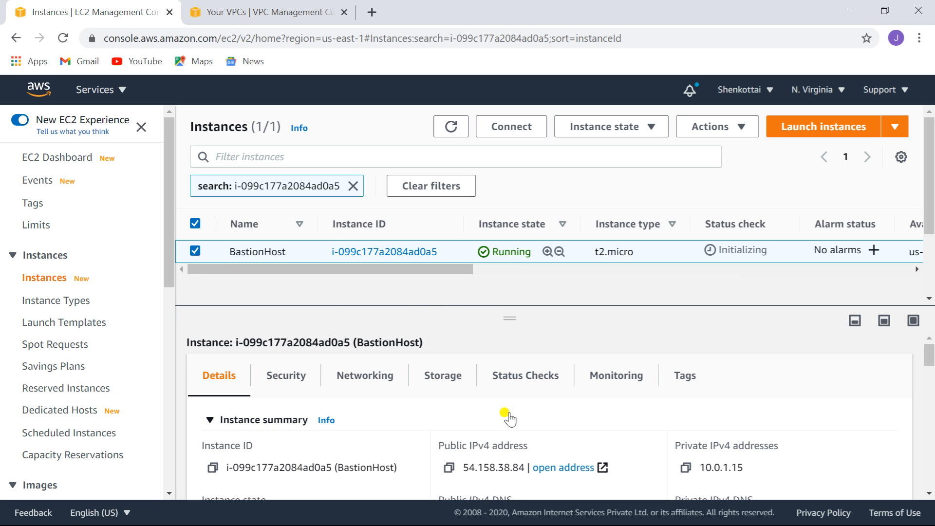
left_click_drag(928, 351, 929, 382)
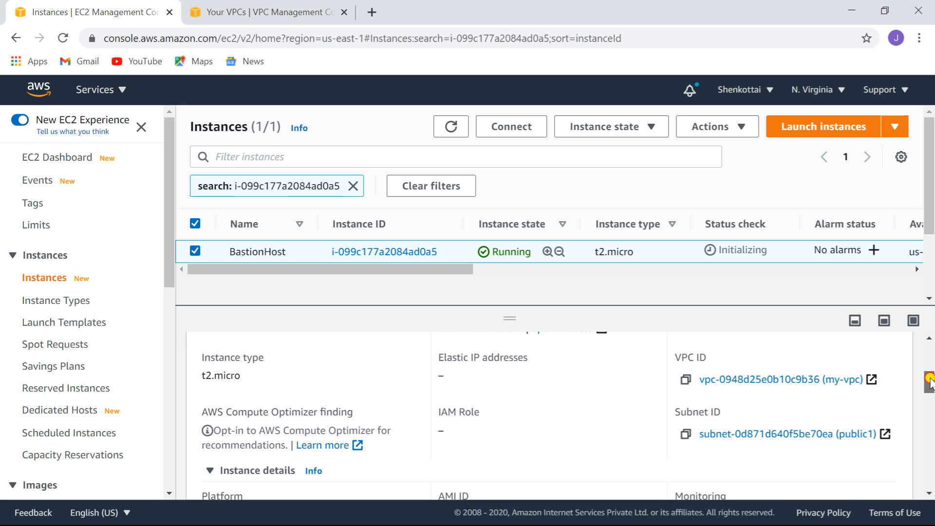
left_click_drag(929, 382, 926, 364)
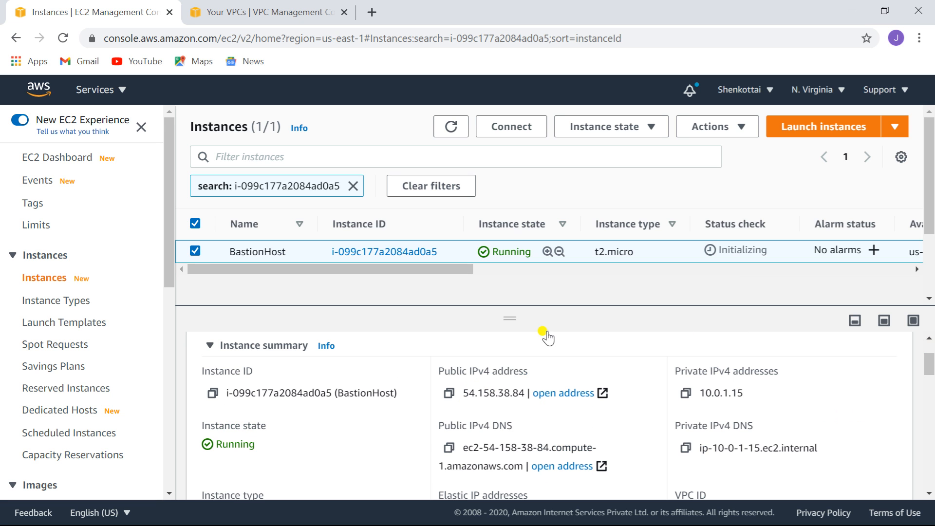
- Search the AWS services for RDS and open the RDS console
left_click(120, 93)
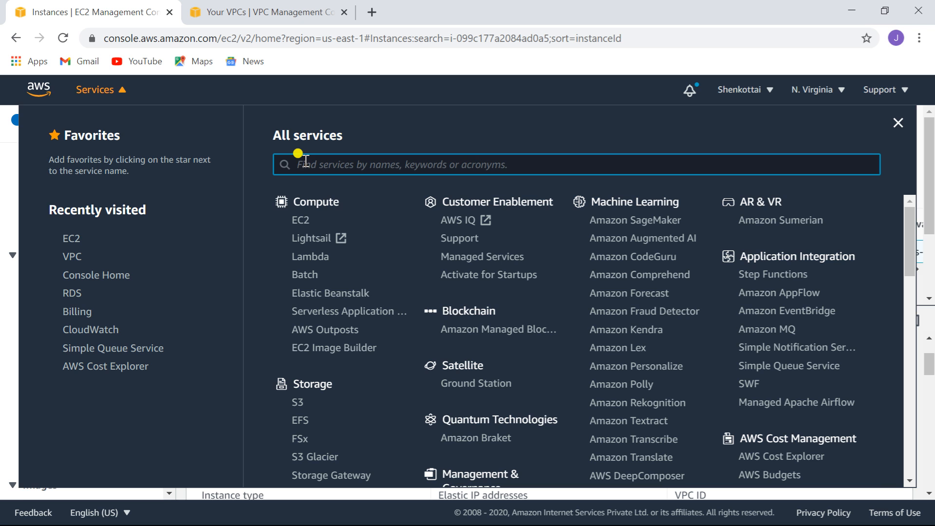
type("RD")
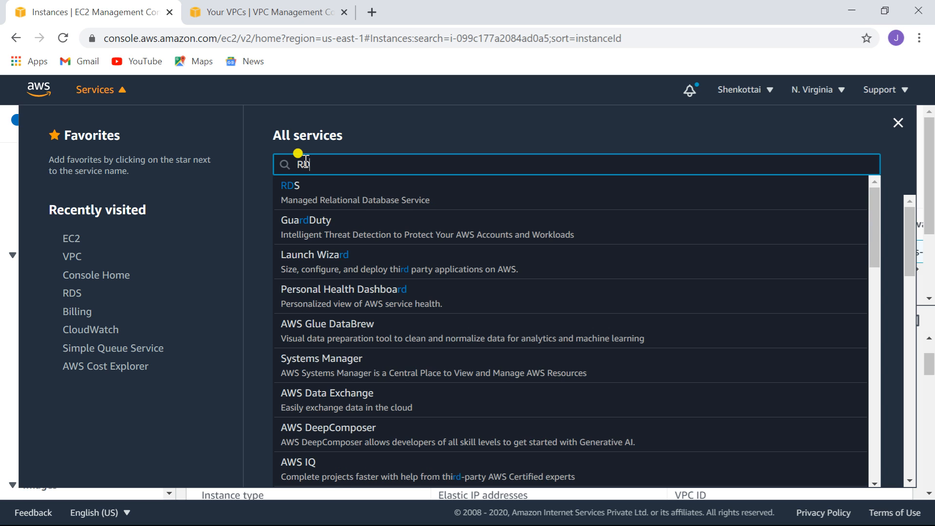
type("S")
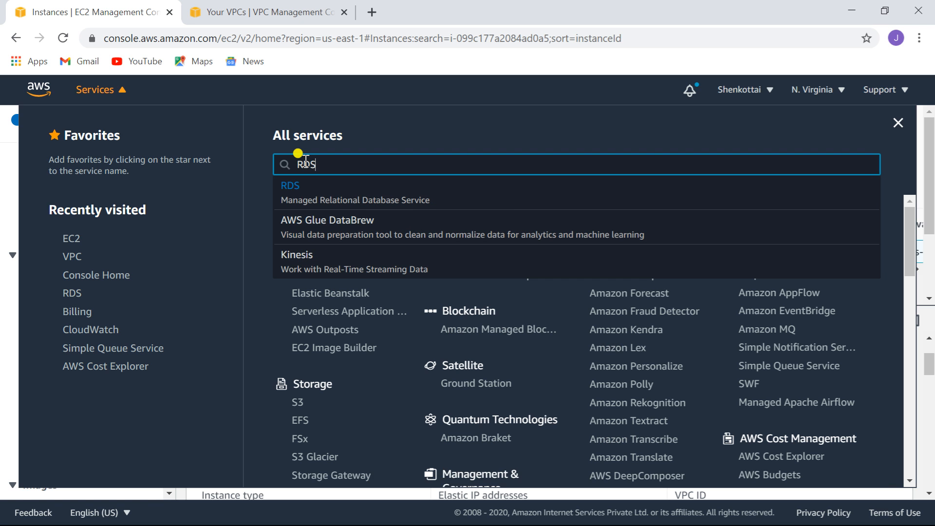
left_click(289, 191)
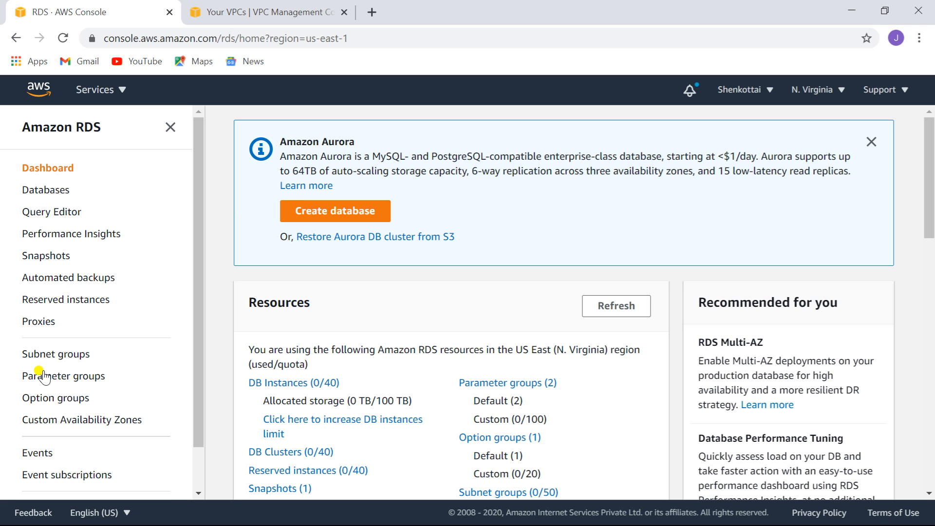
- Start a new DB subnet group named Aurora SubnetGroup with the description "subnetgroup description"
left_click(66, 356)
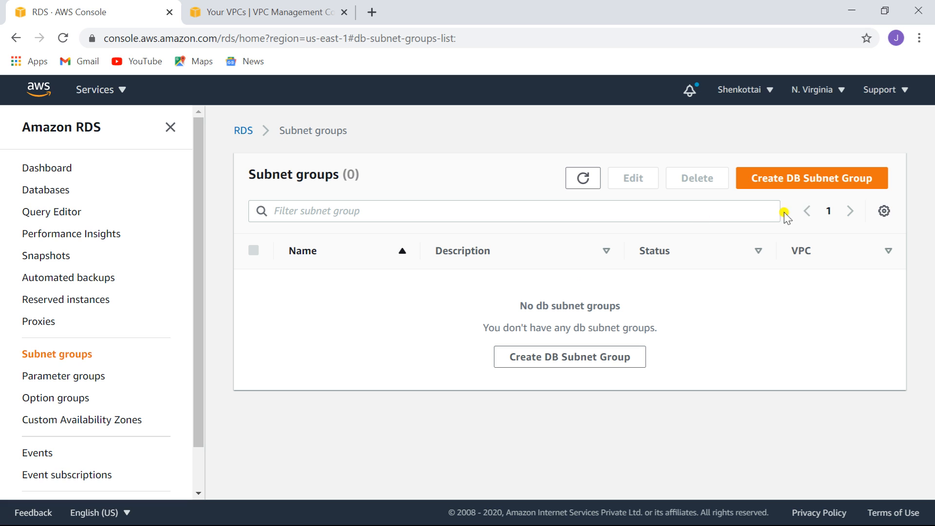
left_click(816, 180)
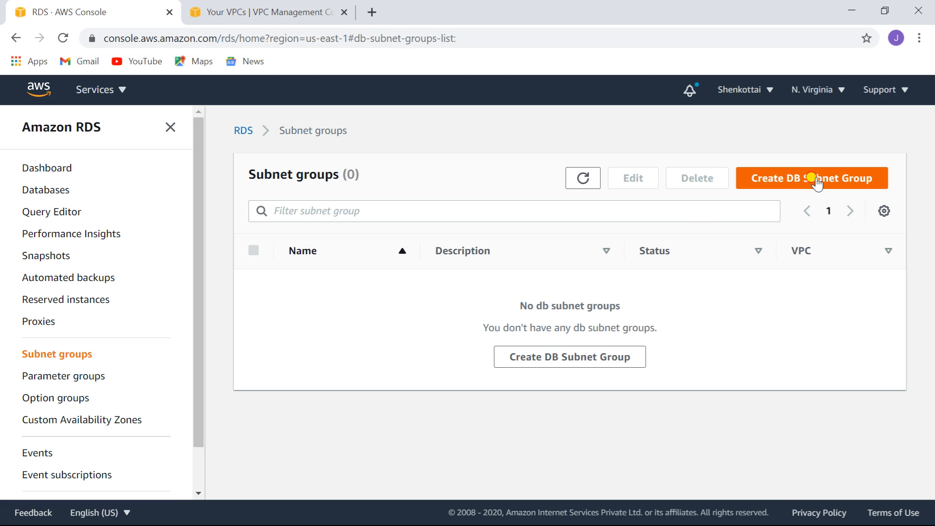
left_click(392, 312)
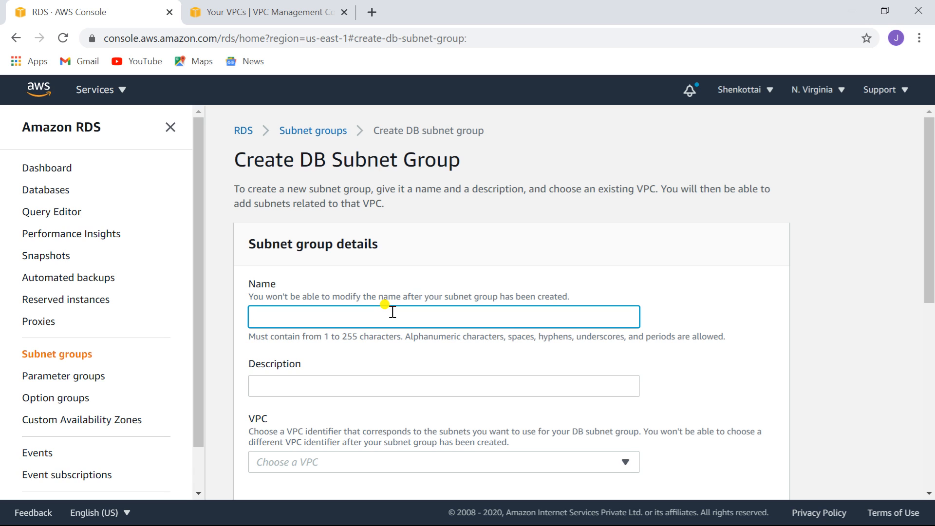
type("Auto")
type("ra ")
type("SubnetGroup")
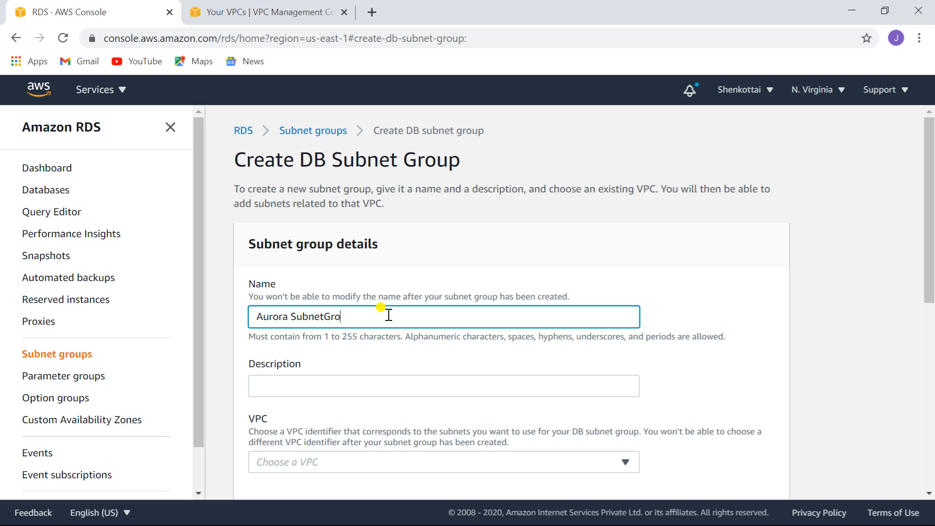
left_click(317, 383)
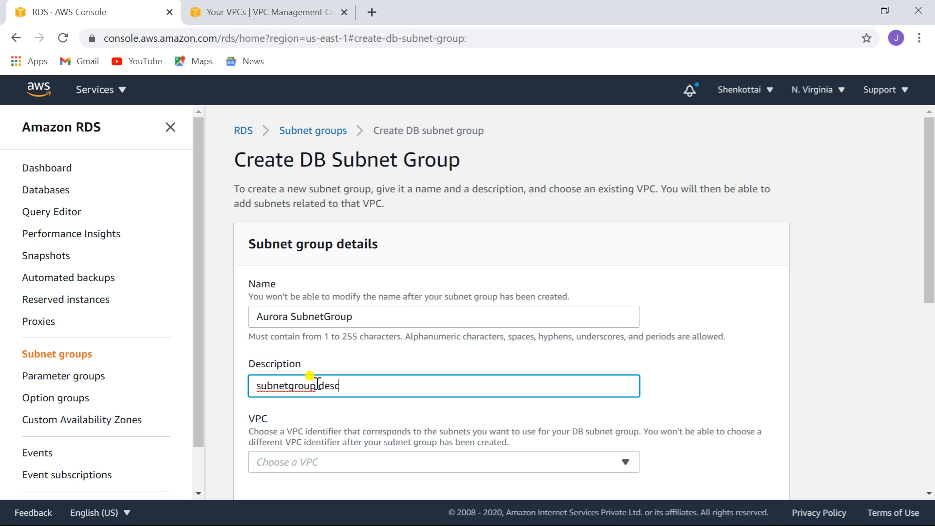
type("ription")
- Choose my-vpc as the subnet group's VPC and open the list of availability zones
left_click(929, 492)
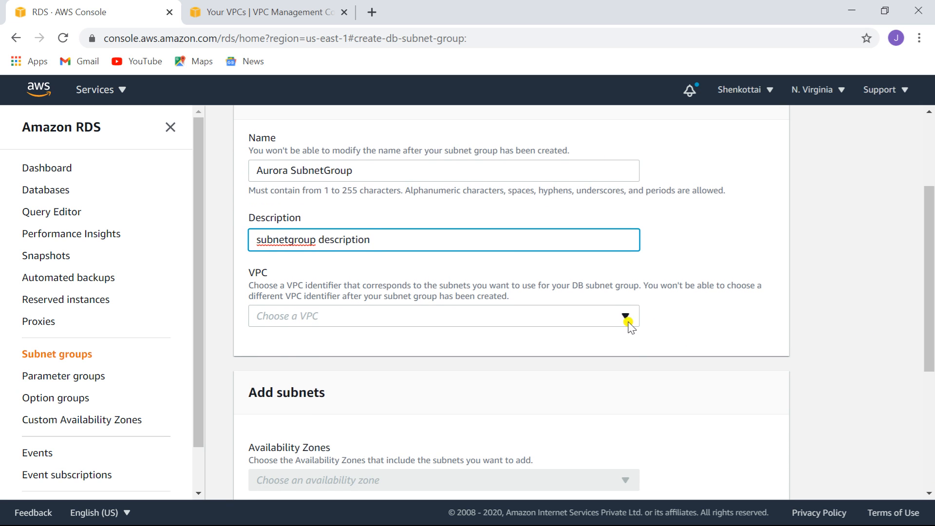
left_click(625, 318)
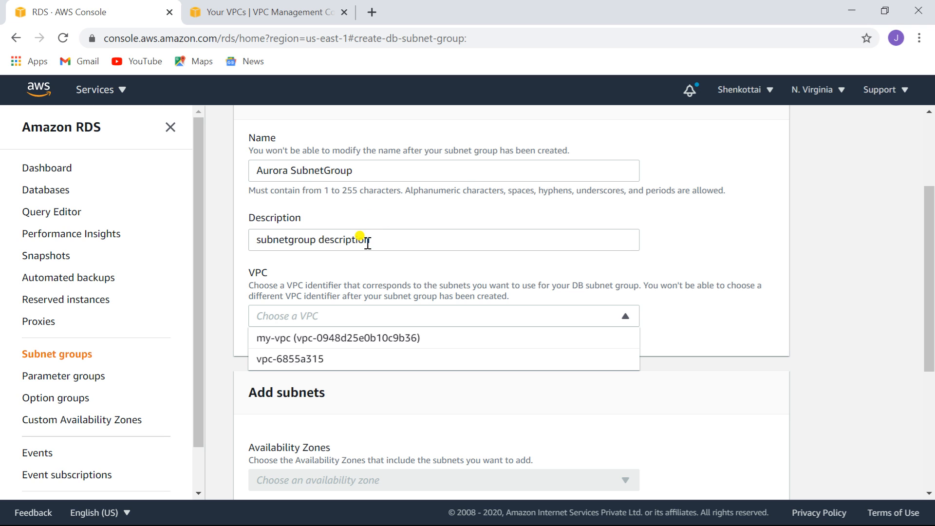
left_click(362, 340)
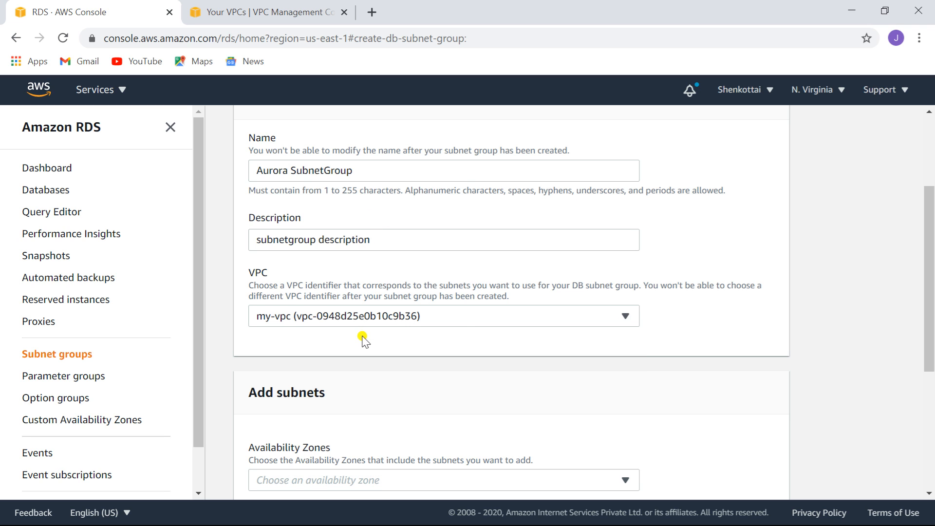
scroll(929, 491, "down", 4)
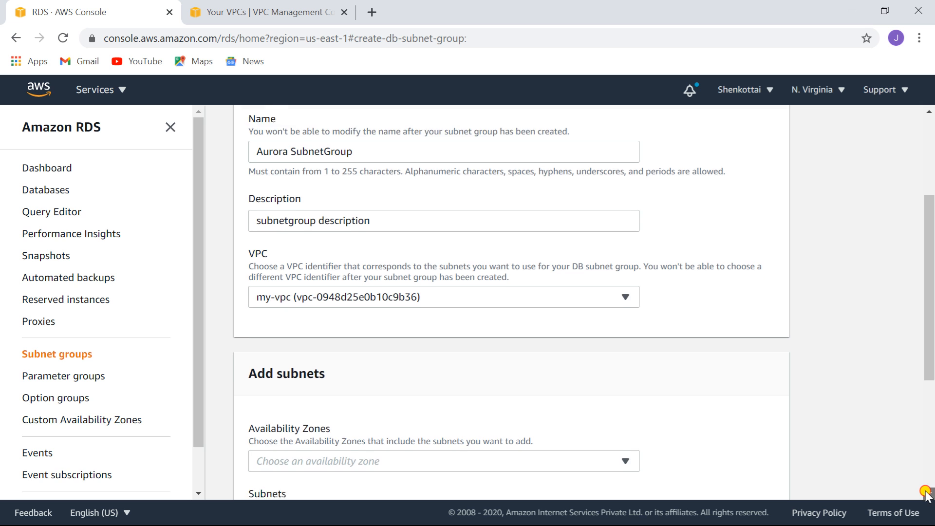
scroll(925, 493, "down", 1)
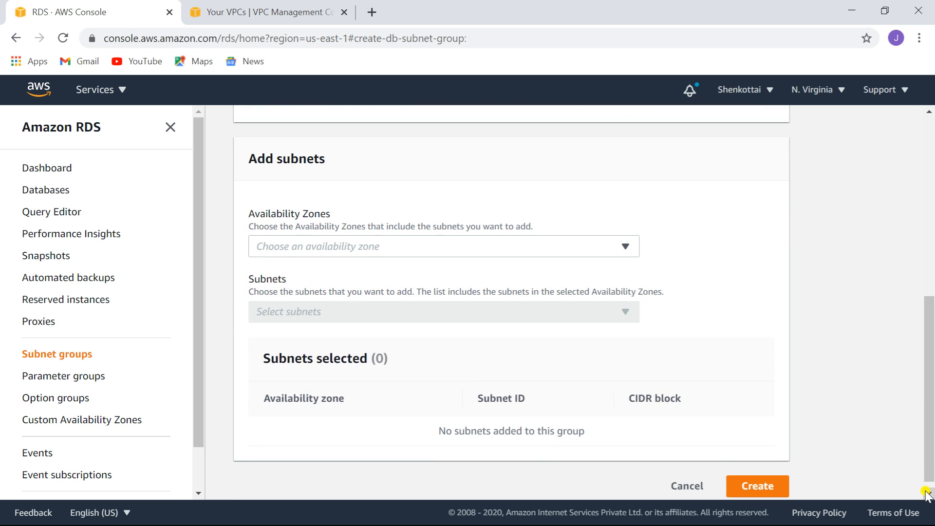
left_click(627, 247)
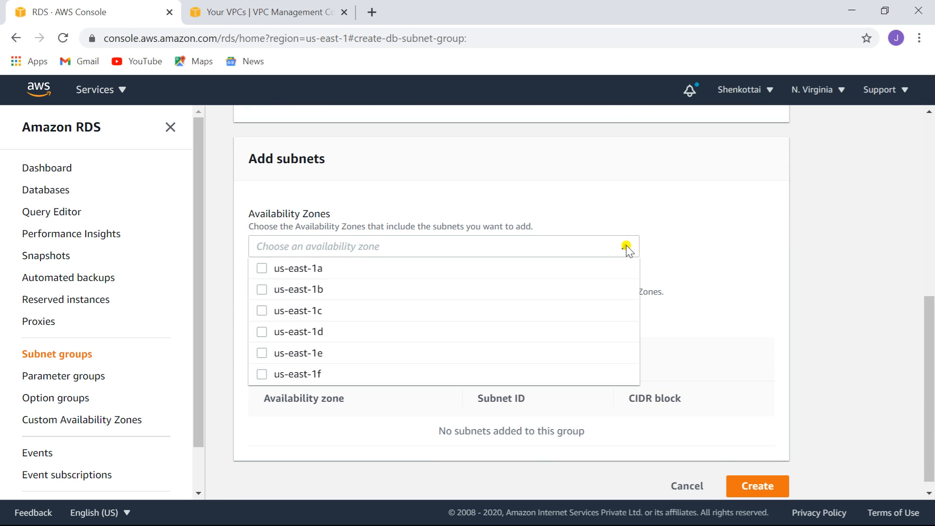
- Switch to the VPC console and check the availability zones of the public1, private1 and private2 subnets
left_click(259, 14)
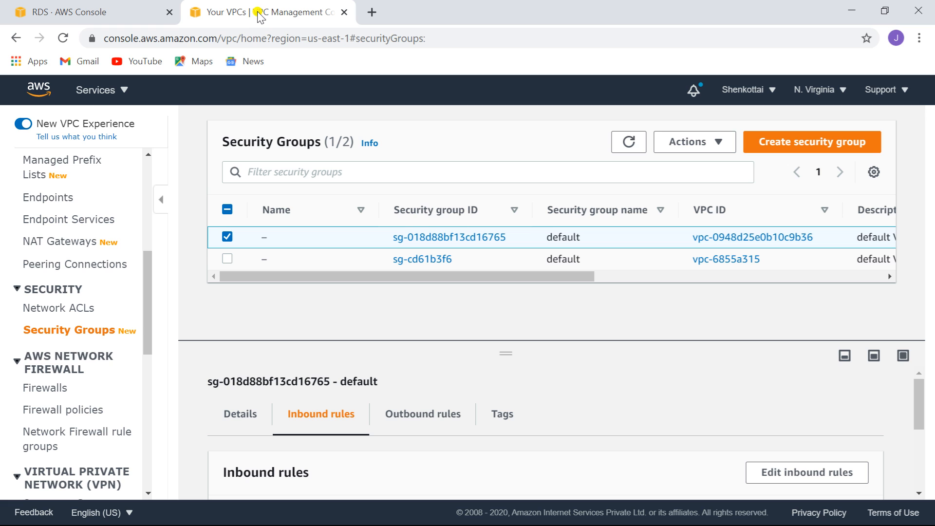
left_click(144, 186)
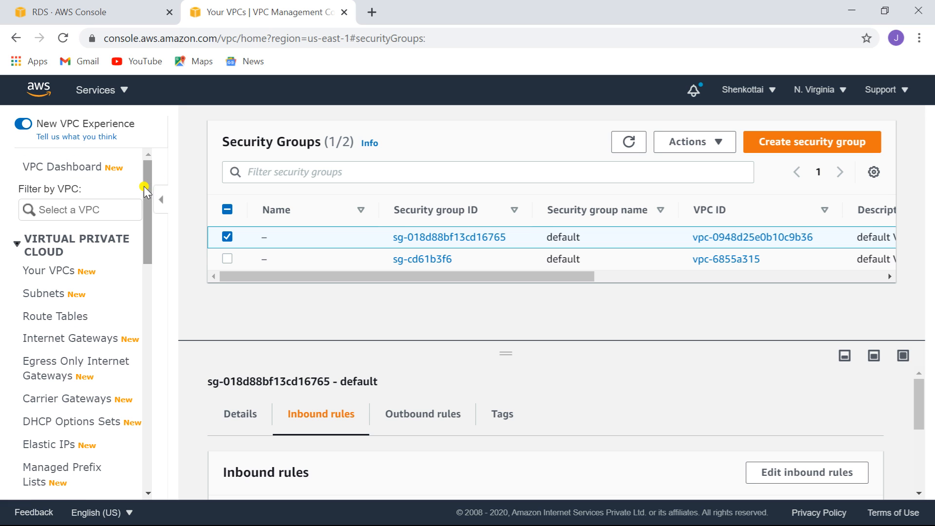
left_click(46, 294)
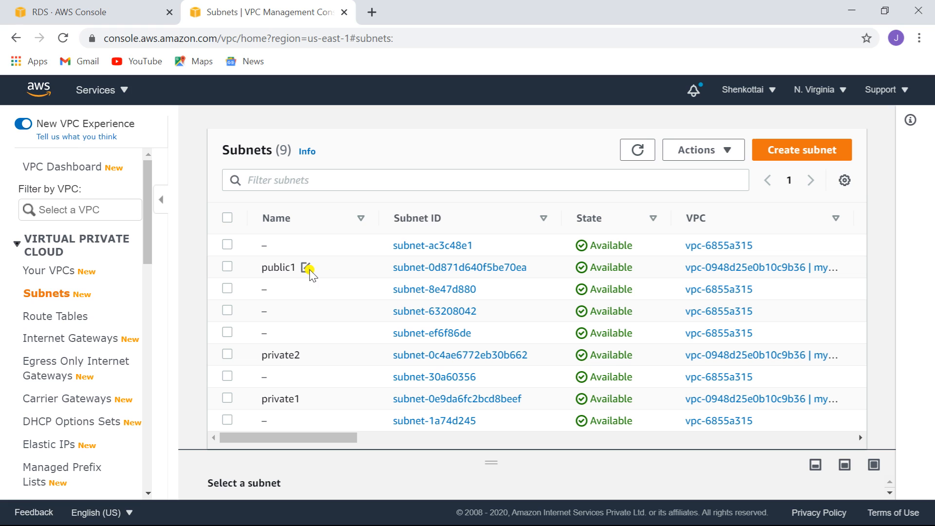
left_click(227, 266)
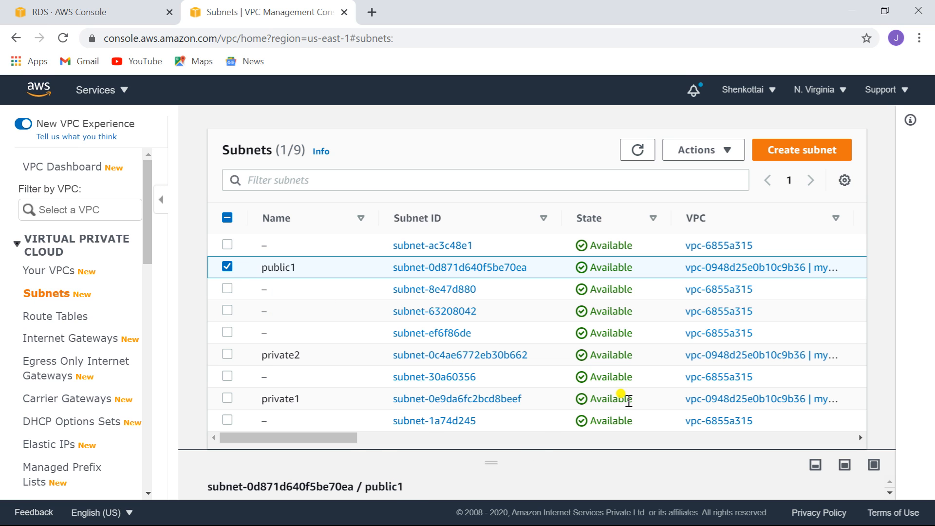
left_click_drag(346, 441, 542, 439)
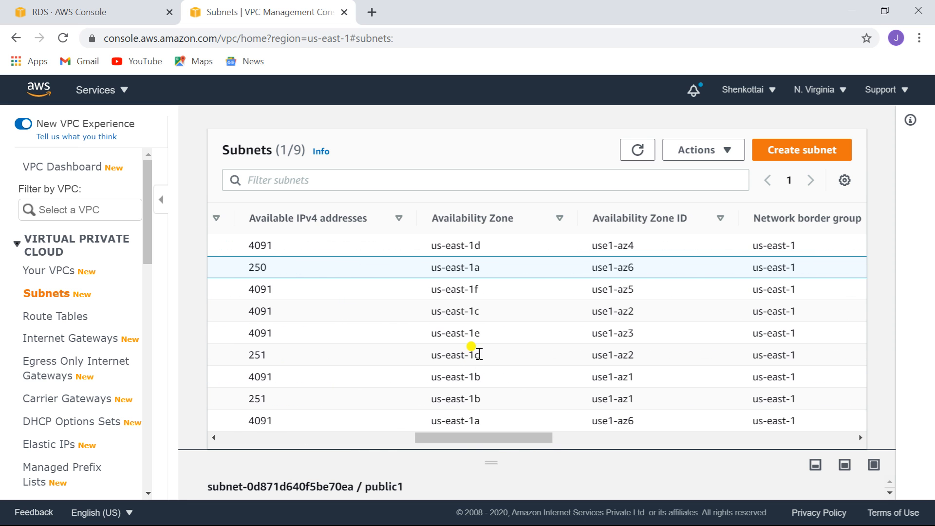
left_click_drag(501, 437, 267, 447)
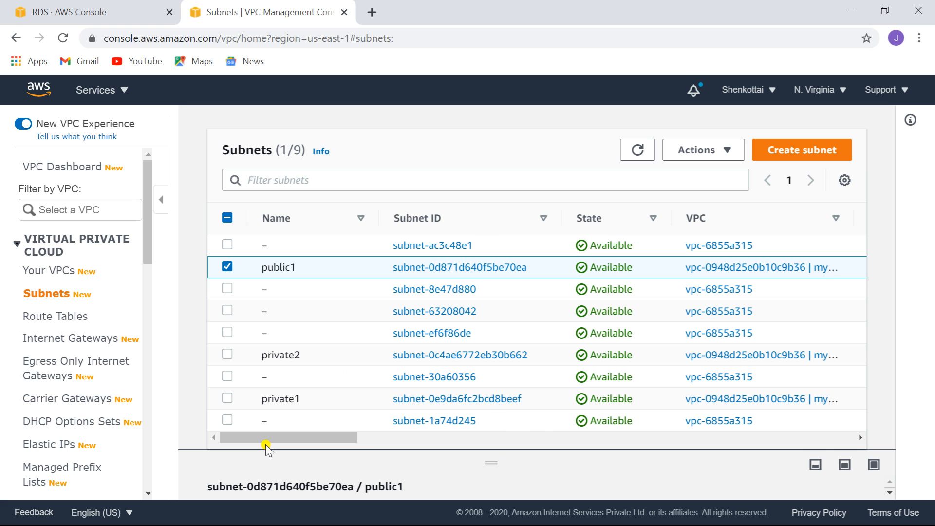
- Return to the DB subnet group form and add the availability zones us-east-1b and us-east-1c
left_click(93, 12)
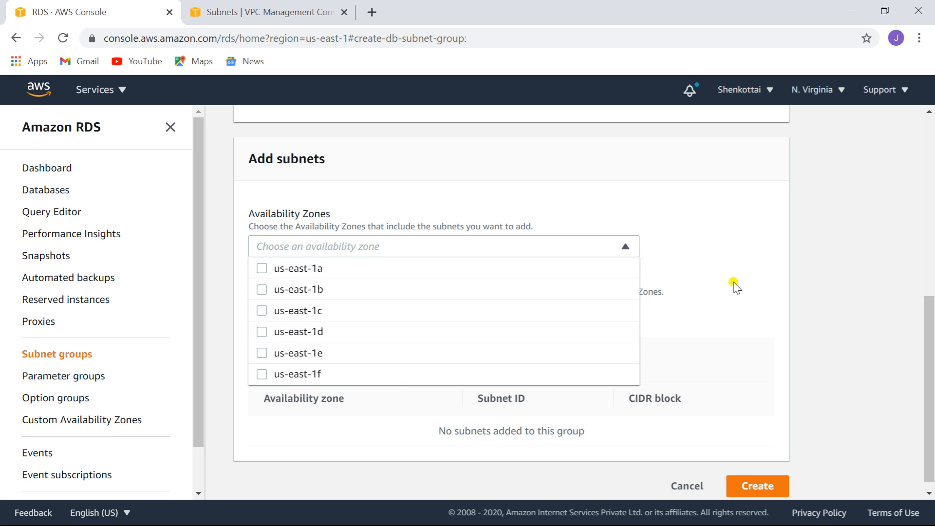
left_click(364, 294)
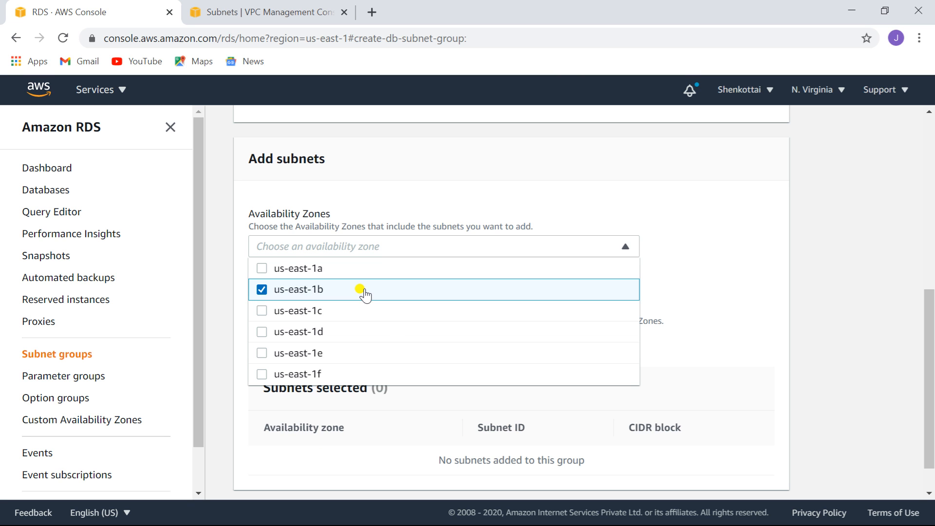
left_click(359, 312)
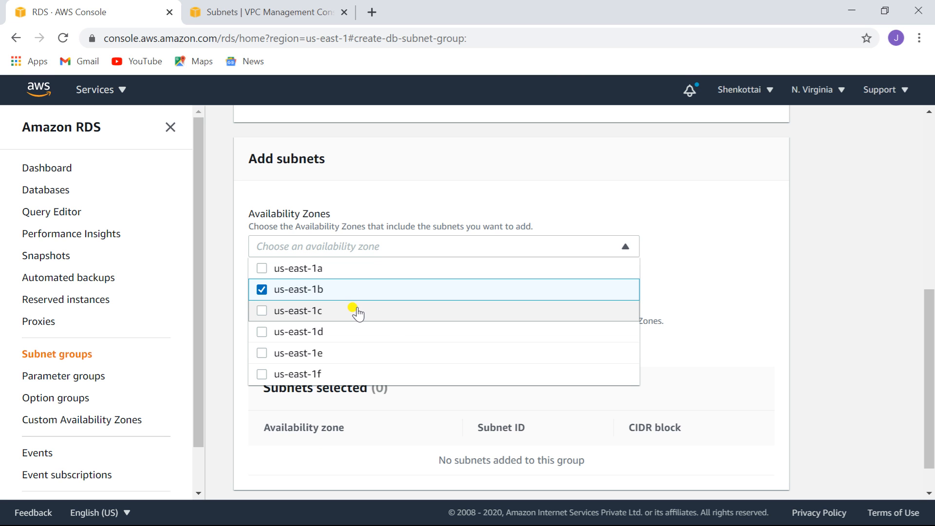
left_click(748, 363)
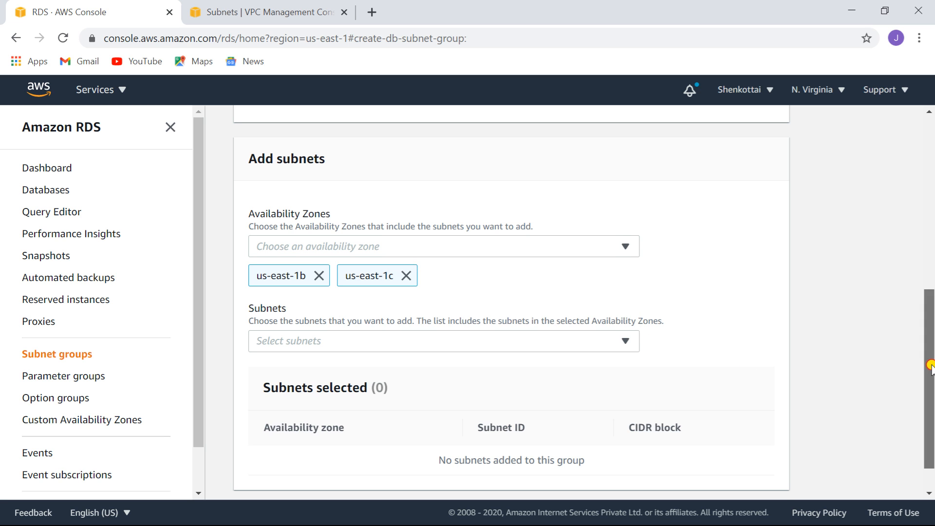
- Add the 10.0.2.0/24 subnet in us-east-1b and the 10.0.3.0/24 subnet in us-east-1c to the group
left_click_drag(931, 366, 931, 385)
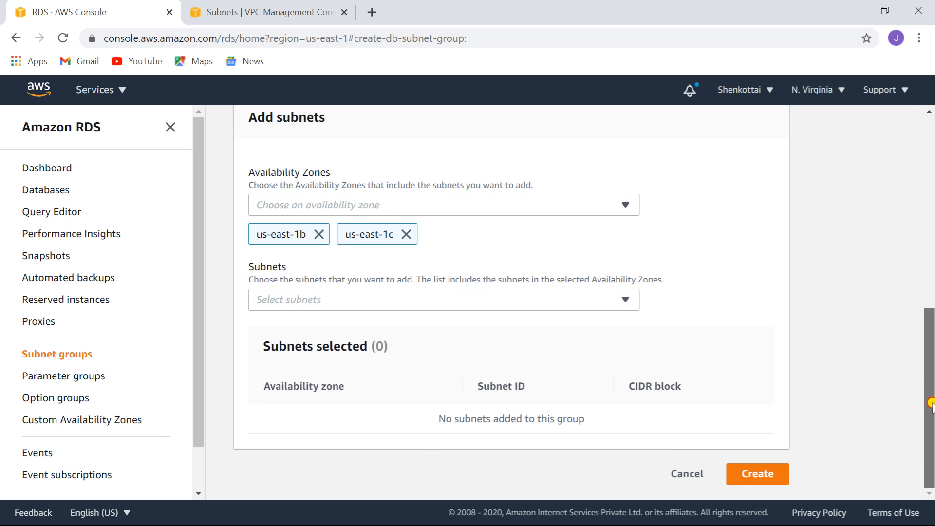
left_click(623, 300)
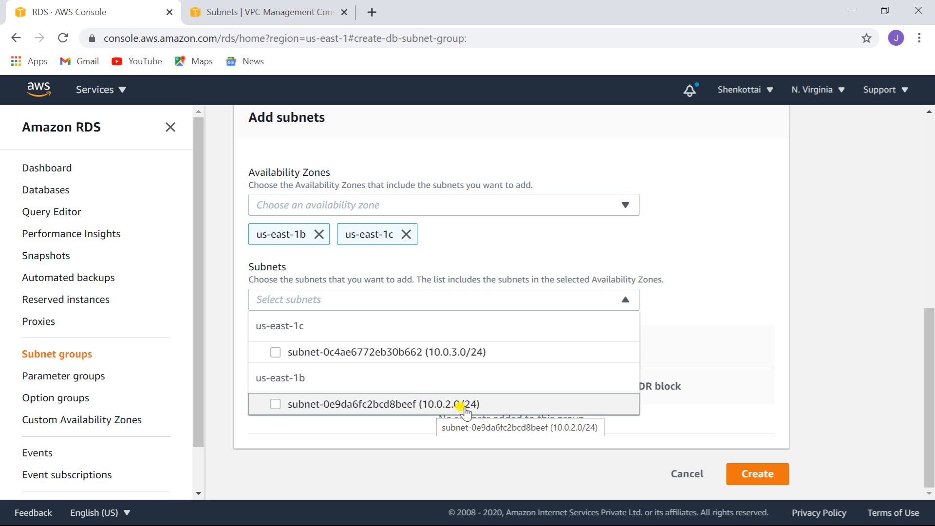
left_click(275, 404)
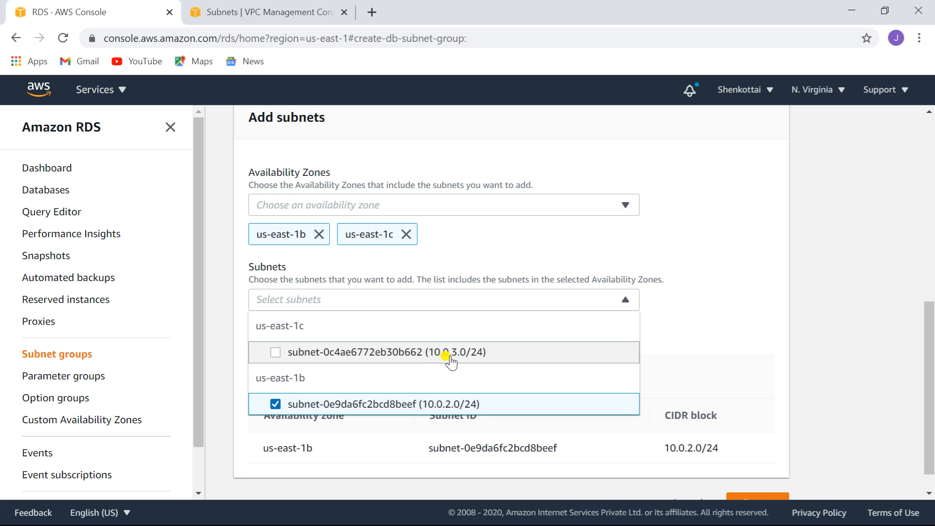
left_click(276, 355)
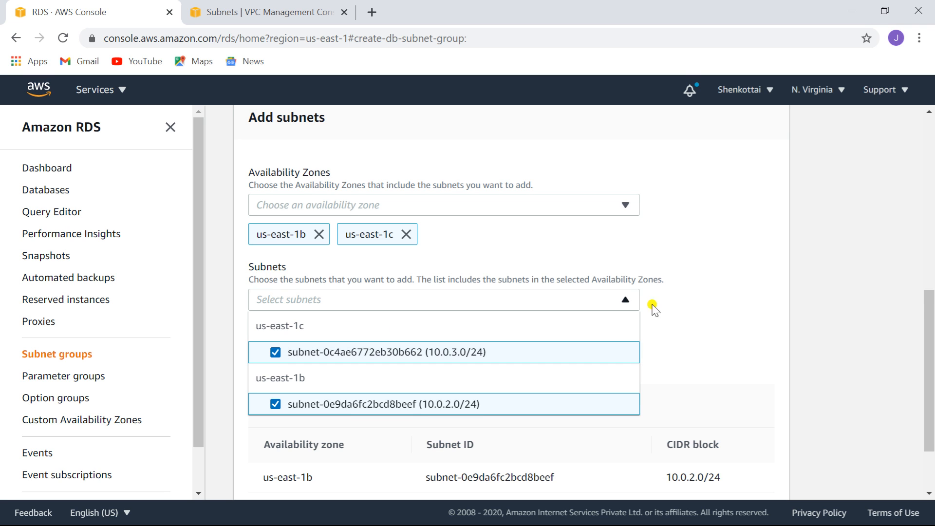
- Add the availability zone us-east-1a to inspect which subnets it offers, and remove that zone again
left_click(628, 205)
left_click(506, 227)
left_click(703, 348)
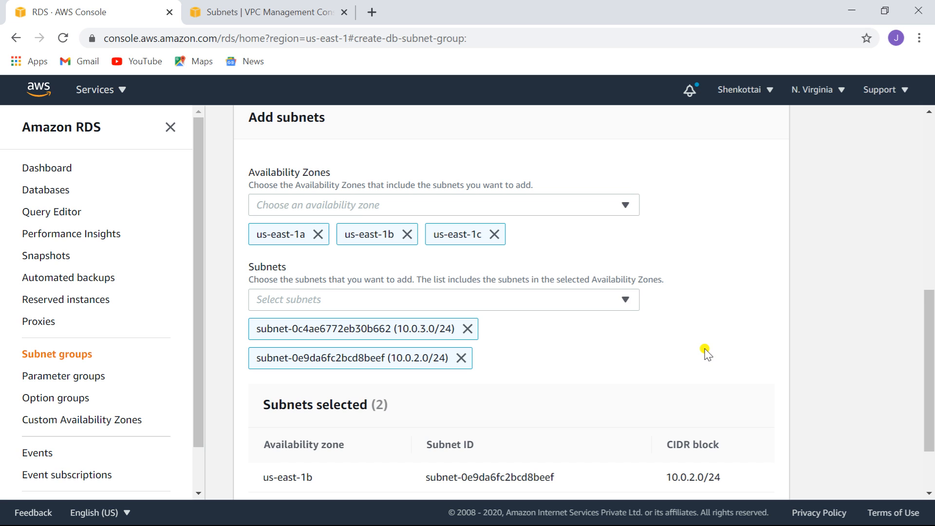
left_click(624, 298)
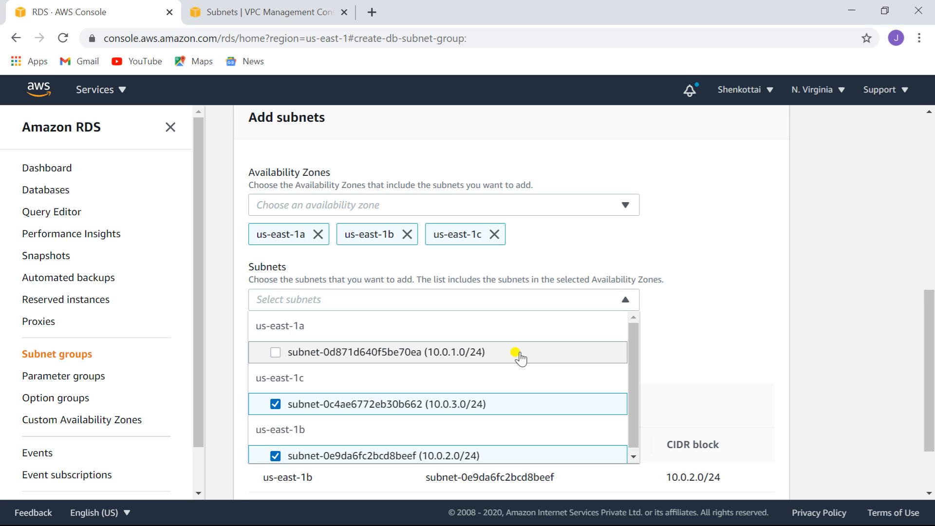
left_click(702, 284)
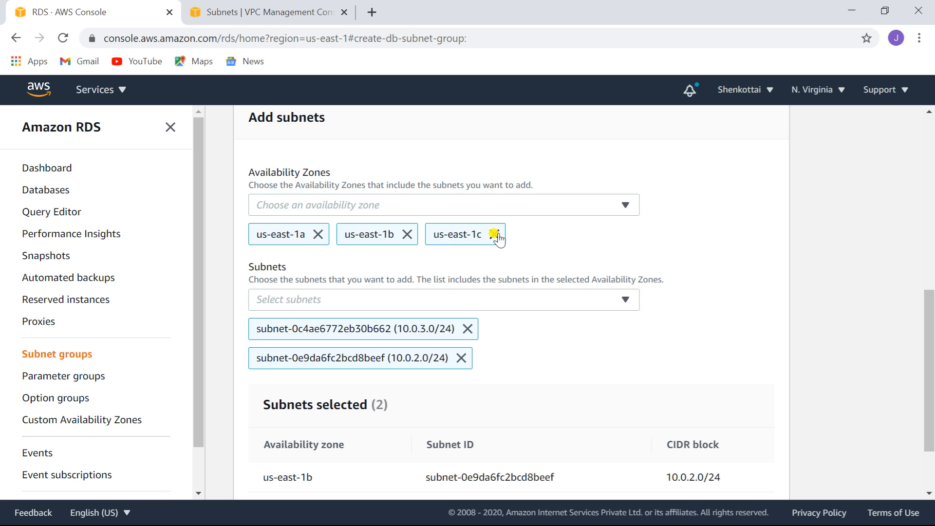
left_click(319, 234)
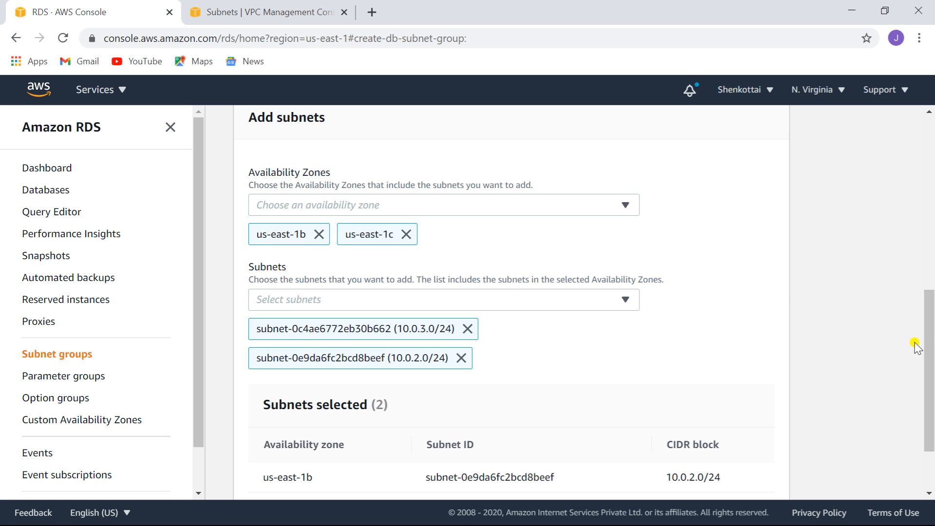
- Create the DB subnet group with the two selected private subnets
left_click_drag(928, 343, 932, 396)
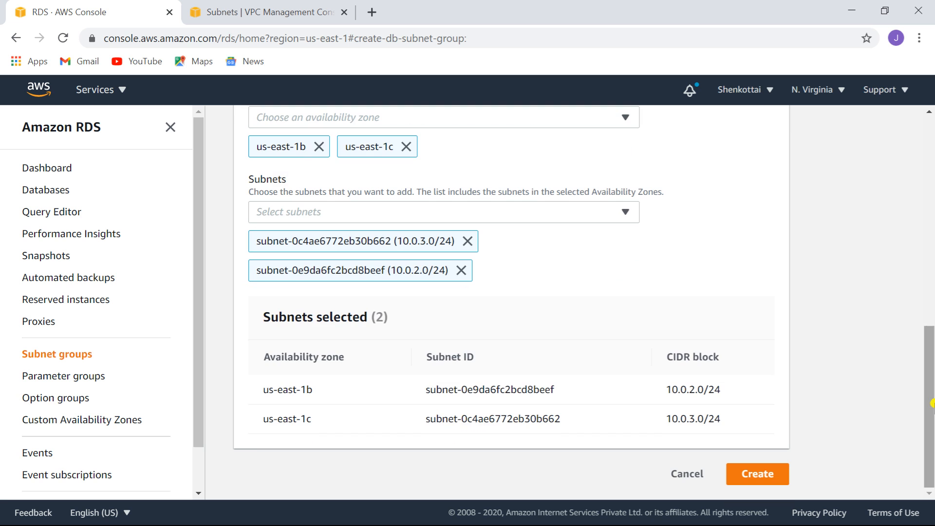
left_click(757, 476)
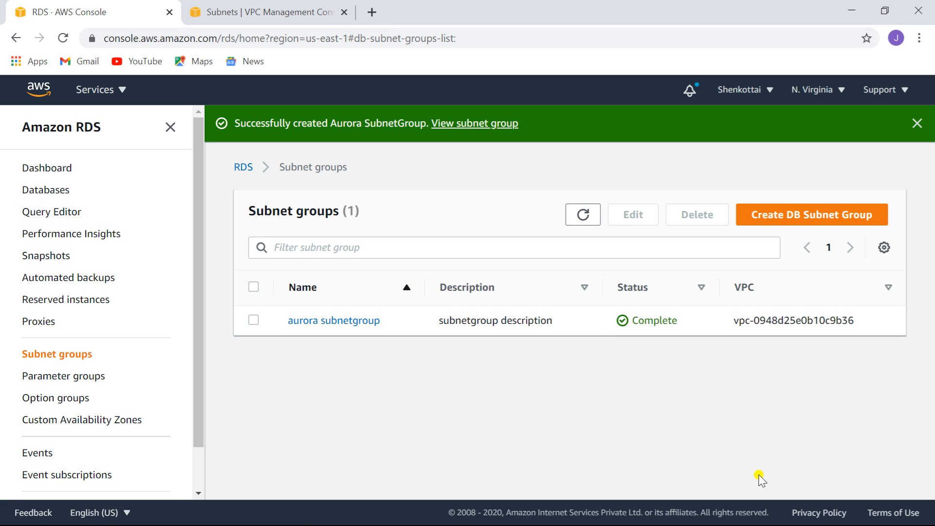
- Start creating a new RDS database from the databases list and dismiss the subnet group success notification
left_click(50, 191)
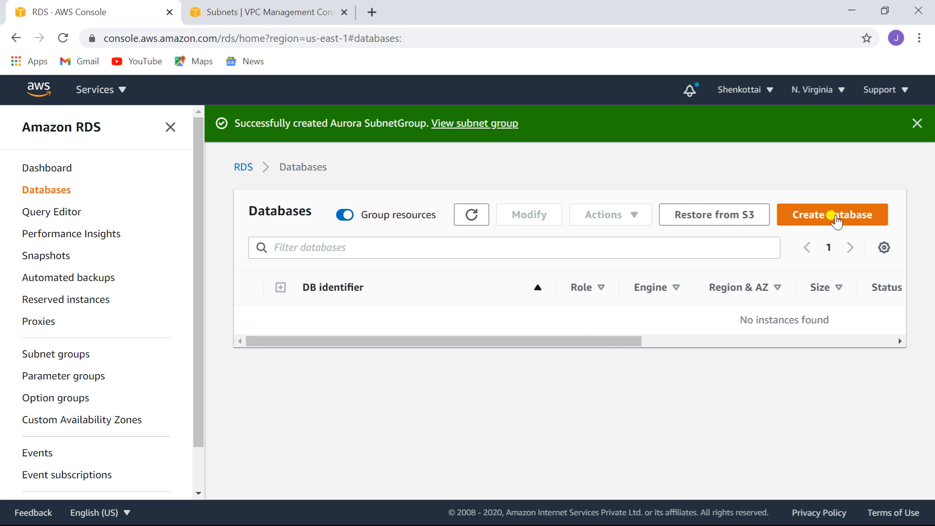
left_click(836, 220)
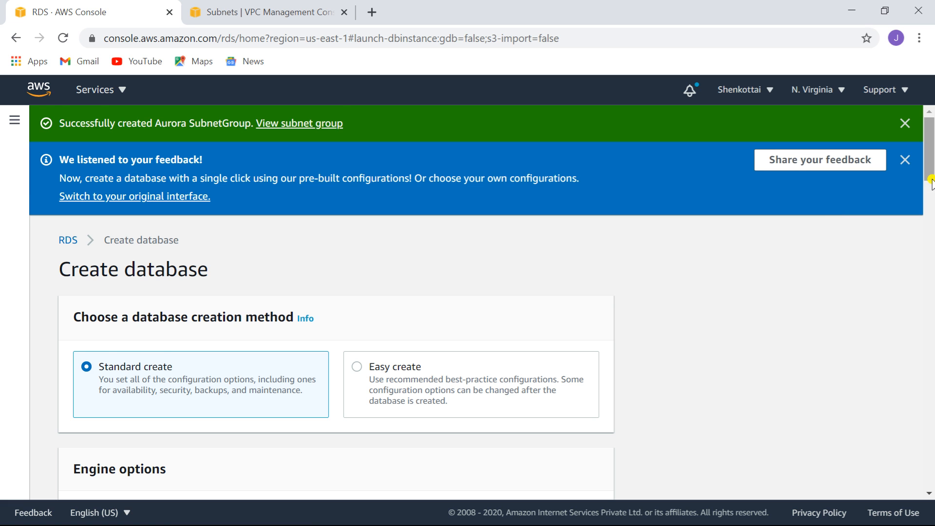
scroll(931, 182, "down", 7)
left_click_drag(930, 178, 930, 107)
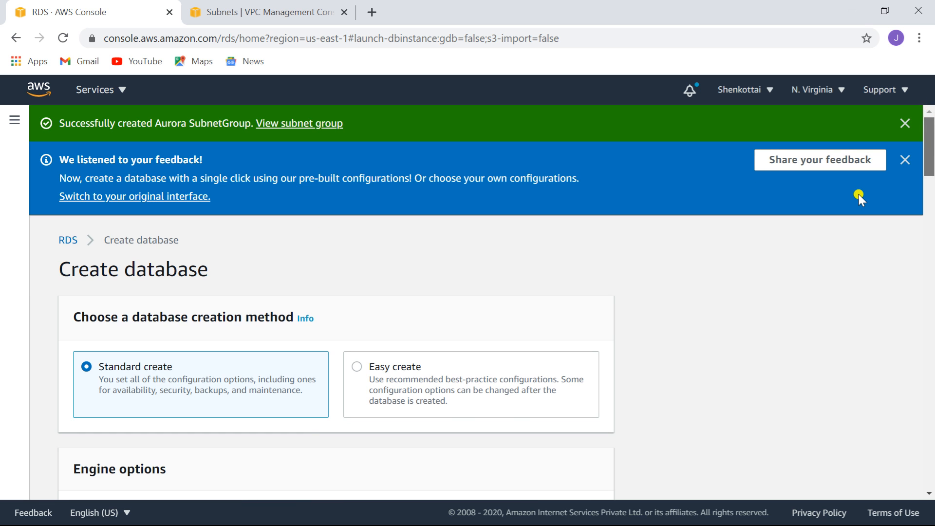
left_click(906, 122)
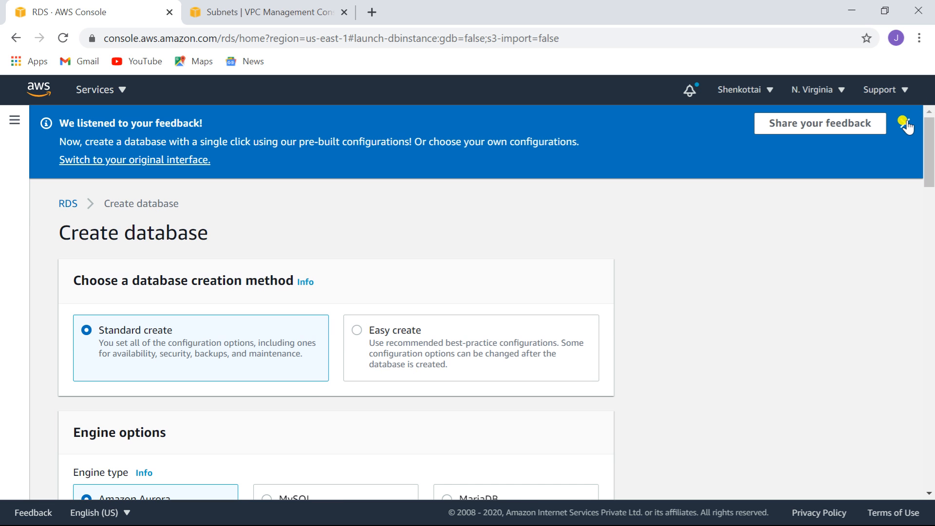
- Dismiss the feedback banner and compare the engine type and edition options with the architecture diagram in Photos
left_click(905, 122)
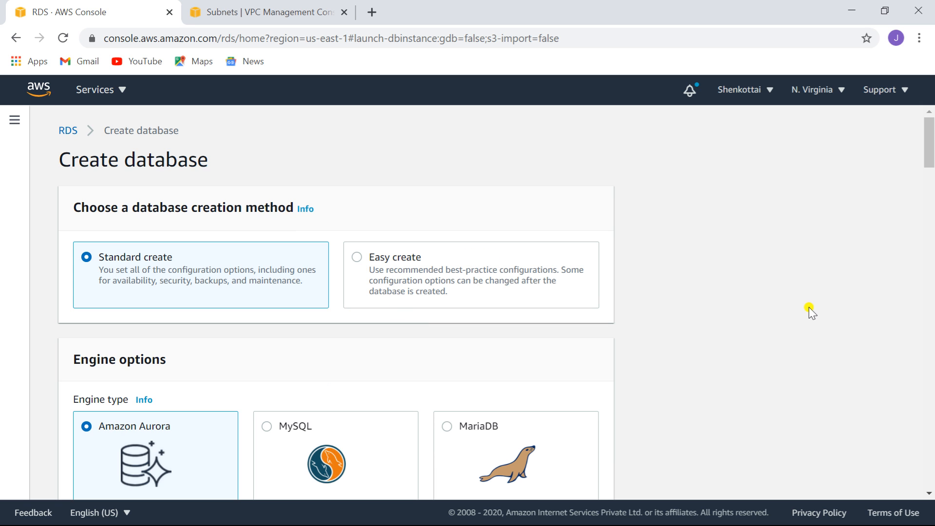
left_click_drag(929, 145, 929, 171)
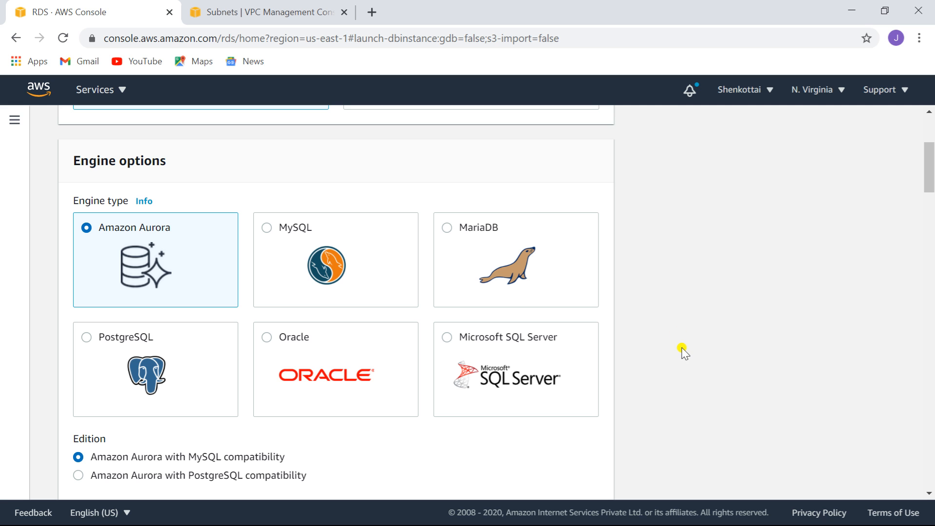
key("alt+Tab")
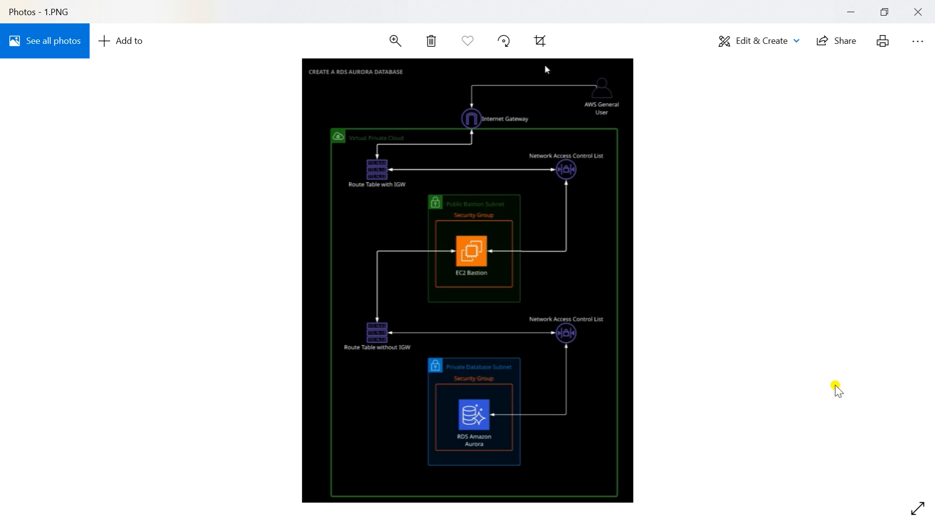
key("alt+Tab")
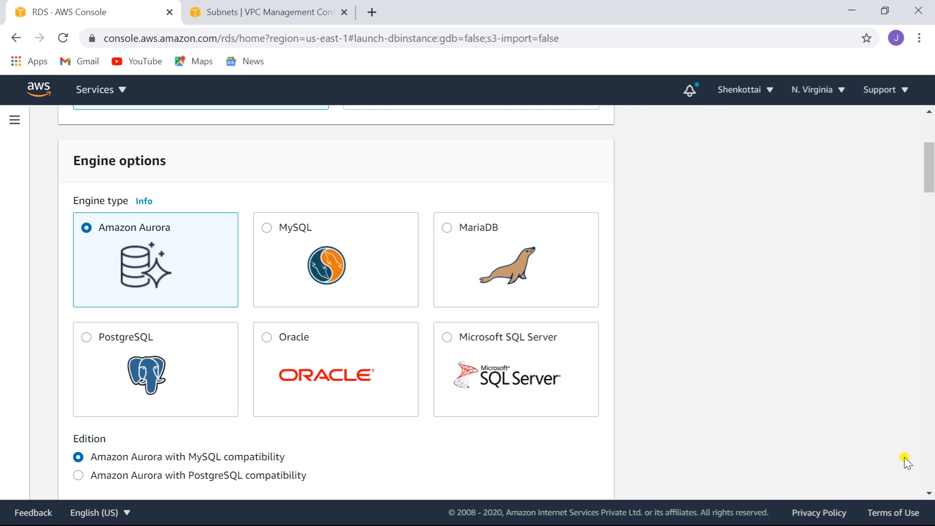
left_click(929, 494)
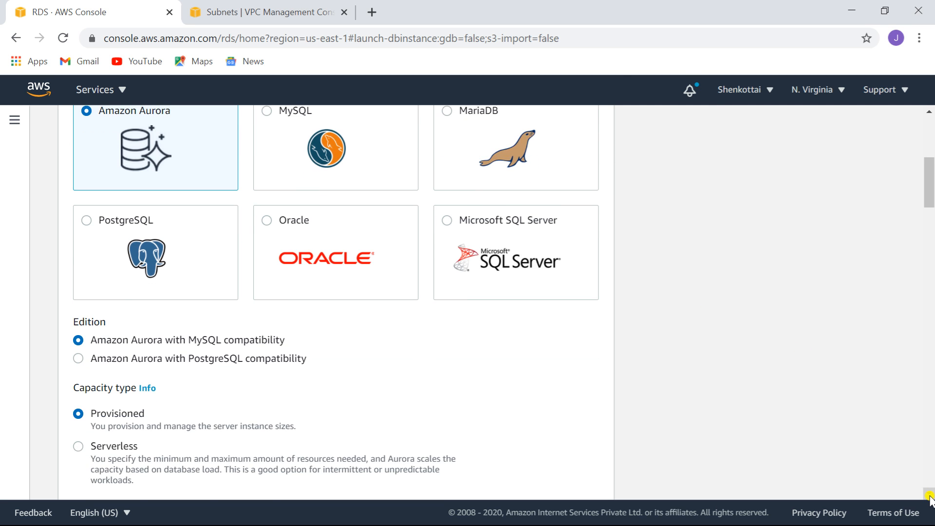
left_click_drag(929, 184, 928, 160)
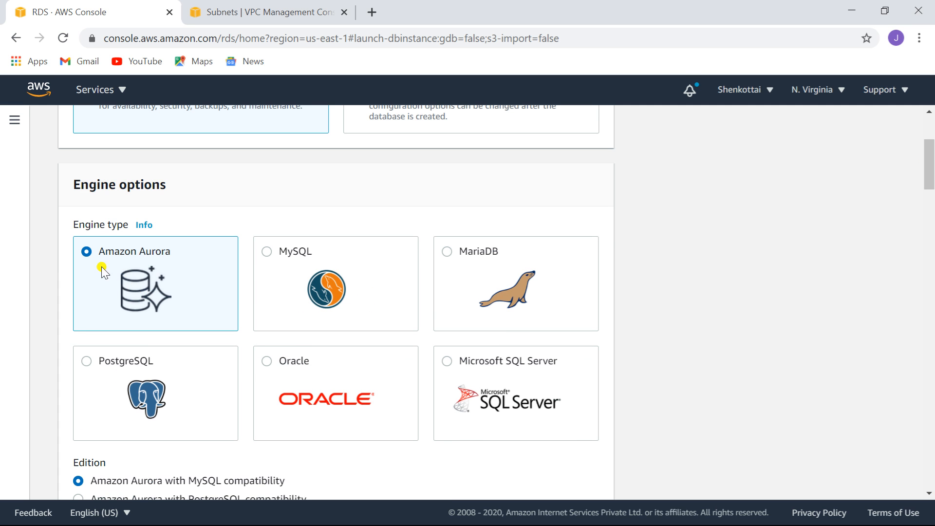
left_click_drag(929, 169, 929, 204)
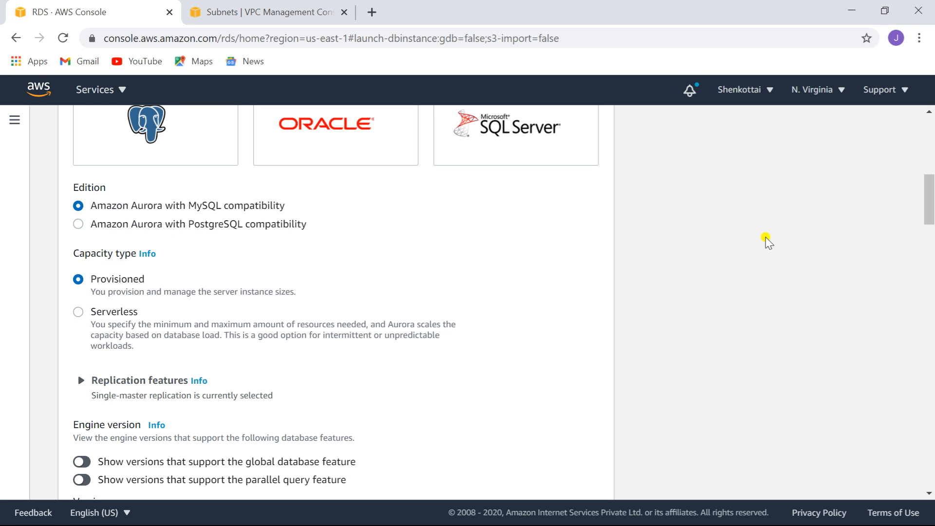
- Check the available Aurora engine versions and choose the Dev/Test template for the database
left_click_drag(928, 191, 932, 221)
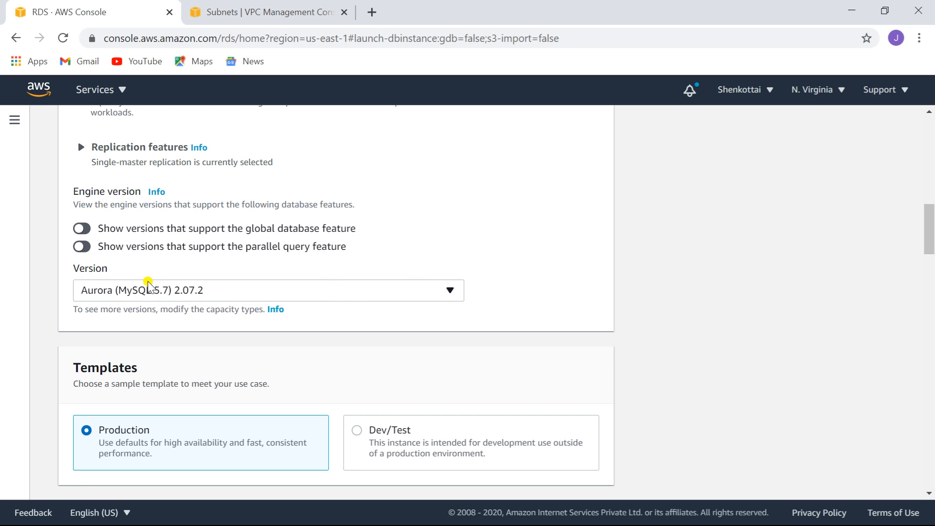
left_click(449, 292)
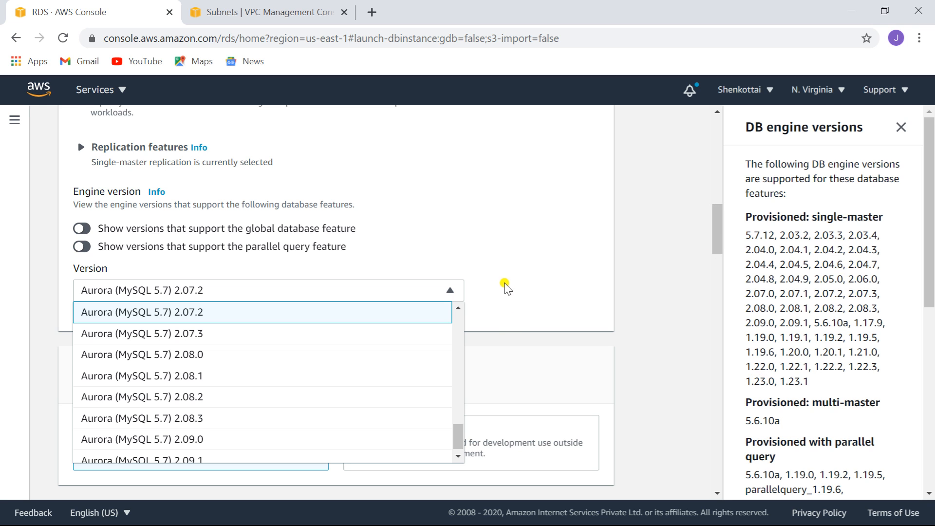
left_click(450, 292)
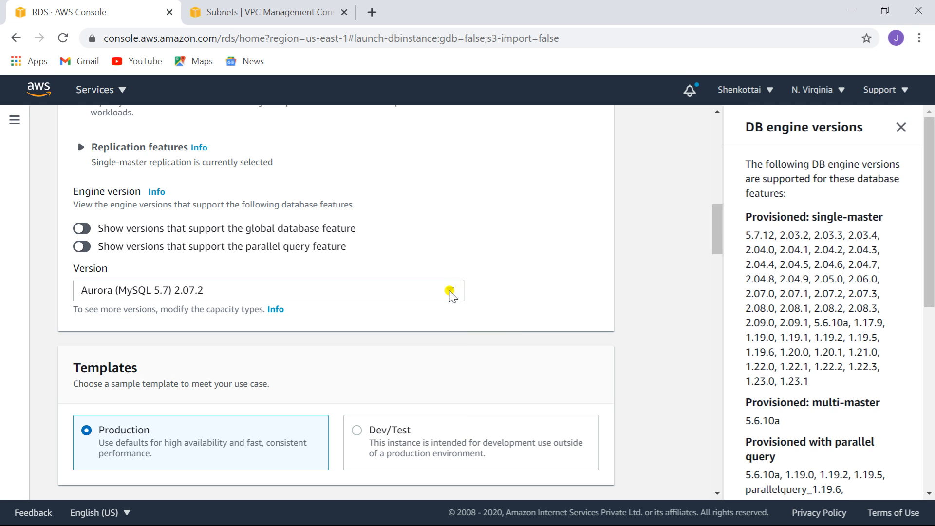
left_click_drag(718, 223, 722, 246)
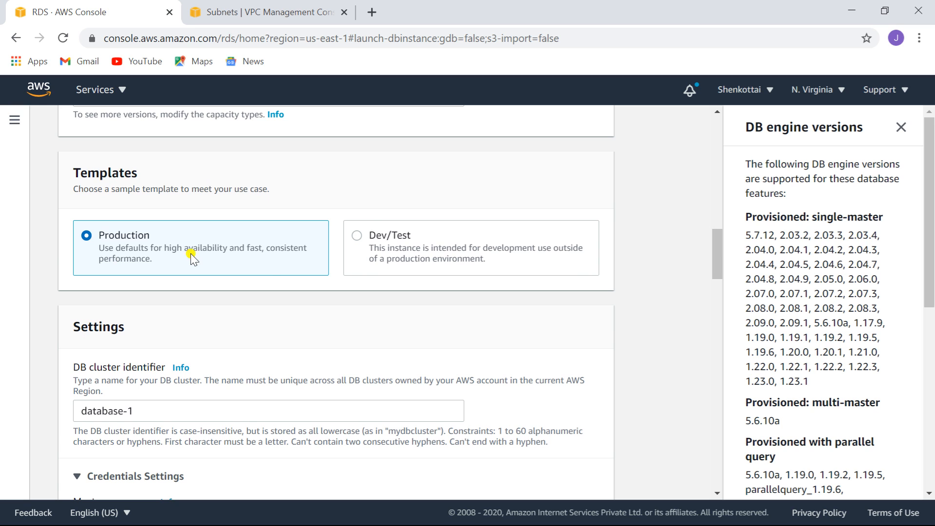
left_click(358, 236)
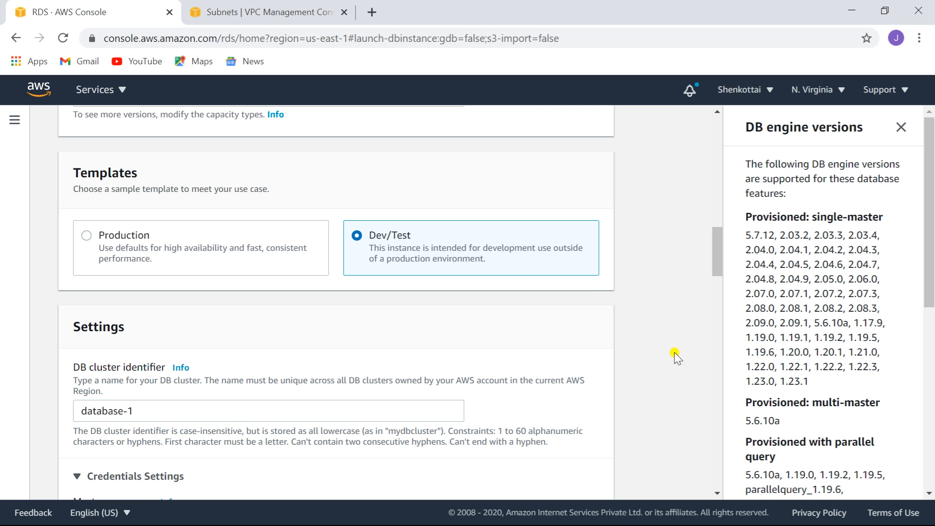
- Set the DB cluster identifier to RDScluster
left_click(717, 493)
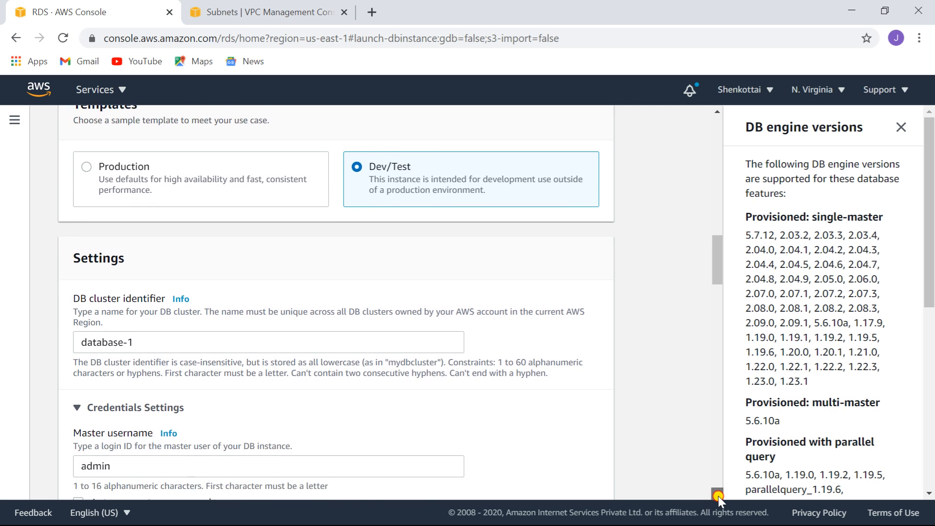
left_click(136, 264)
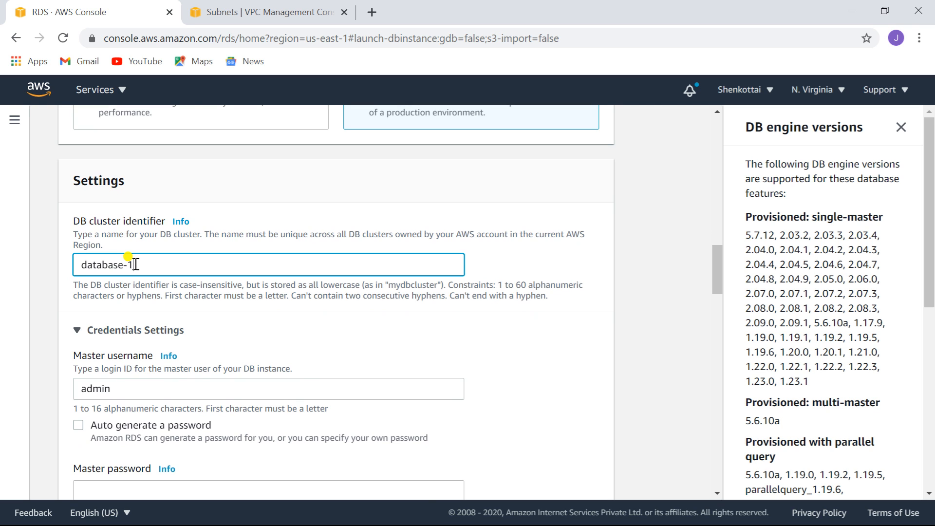
key("BackSpace")
key("BackSpace")
key("BackSpace")
key("BackSpace")
key("BackSpace")
key("BackSpace")
key("BackSpace")
key("BackSpace")
key("BackSpace")
type("RDScluster")
left_click(667, 327)
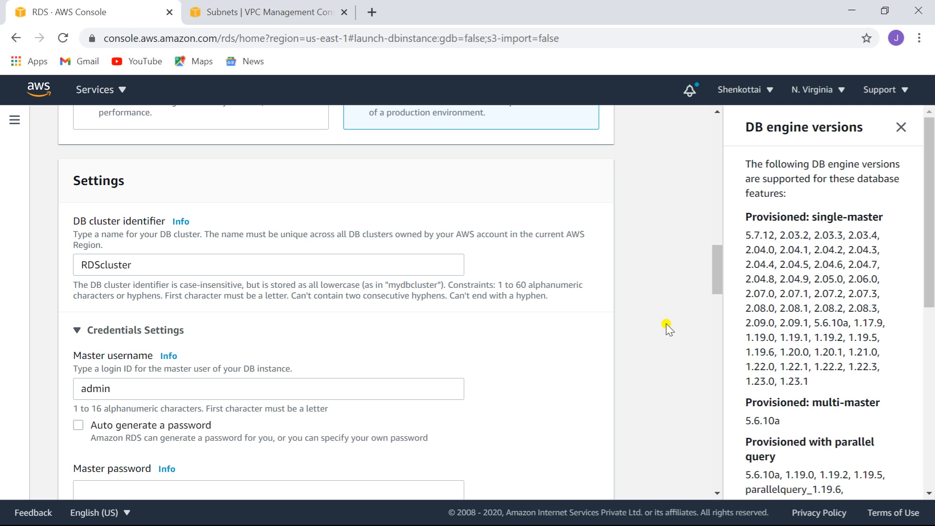
- Enter the master password for the admin user and repeat it in the confirmation field
left_click_drag(714, 271, 719, 291)
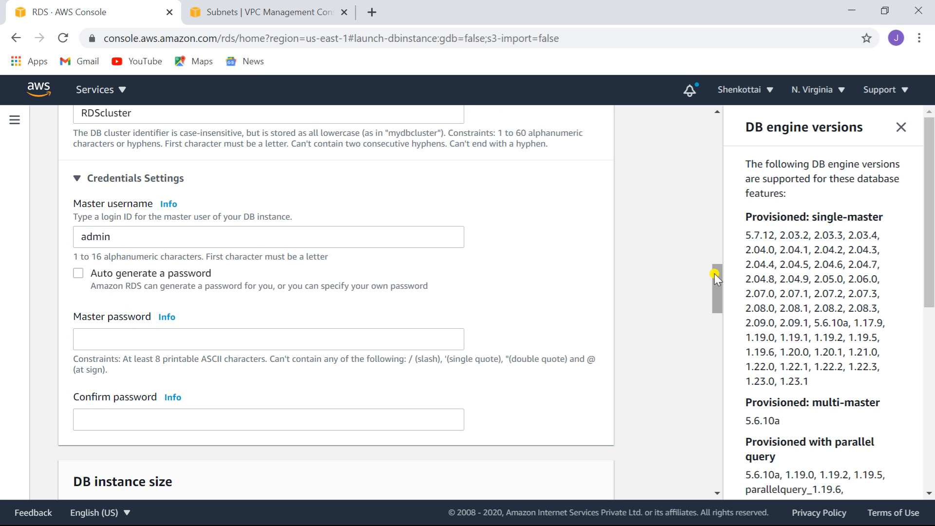
left_click_drag(717, 274, 717, 286)
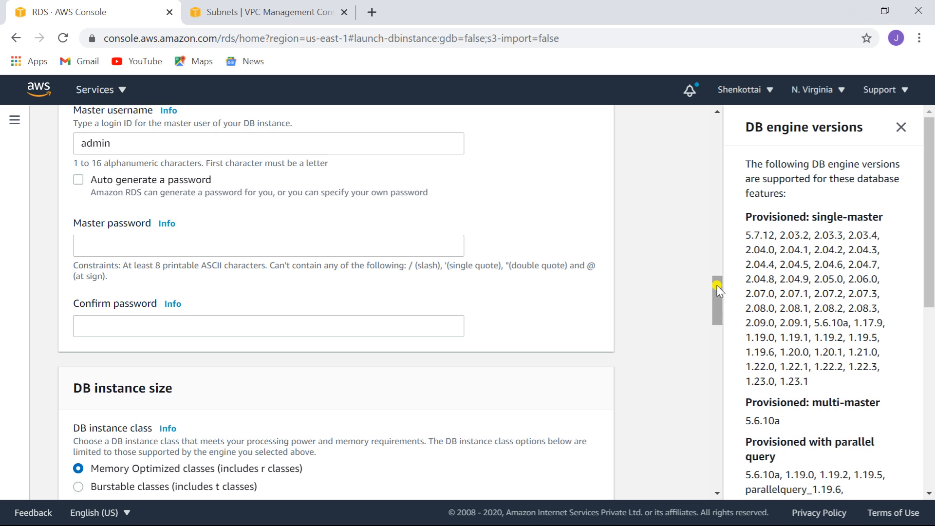
left_click(271, 246)
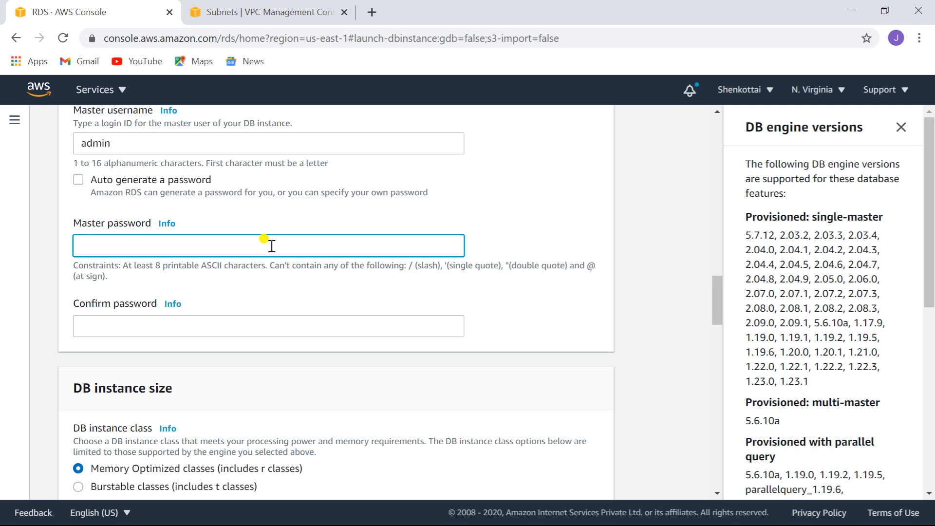
type("••")
key("BackSpace")
key("BackSpace")
type("•")
left_click(199, 325)
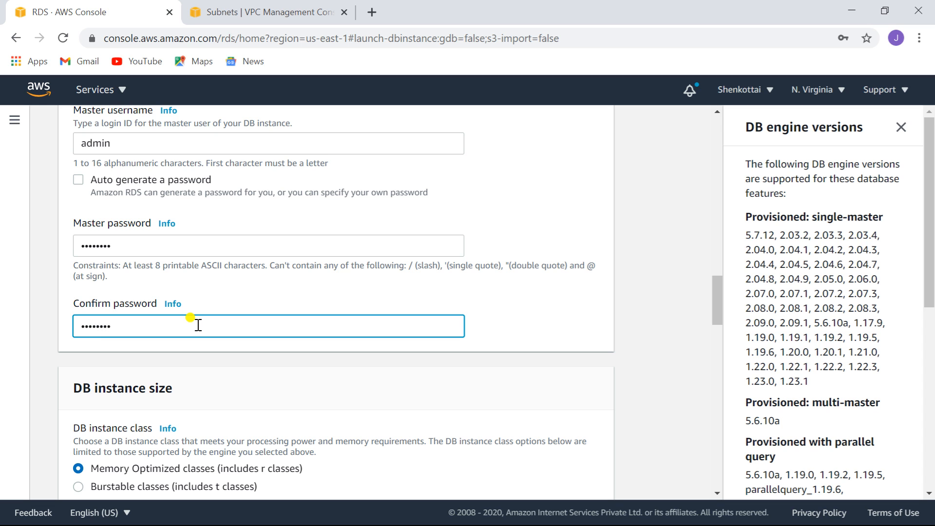
- Look through the instance sizes offered for the Memory Optimized classes without changing the selection
left_click_drag(720, 288, 720, 309)
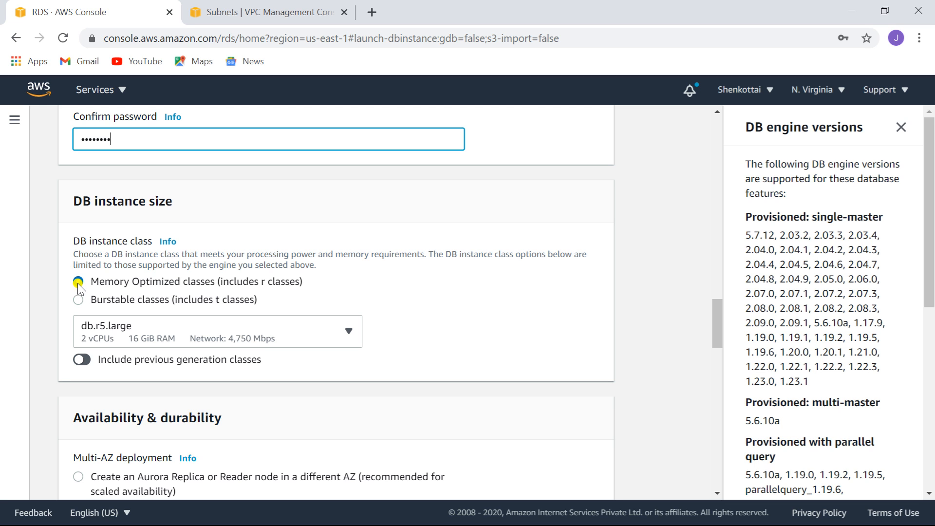
left_click(345, 332)
left_click(346, 335)
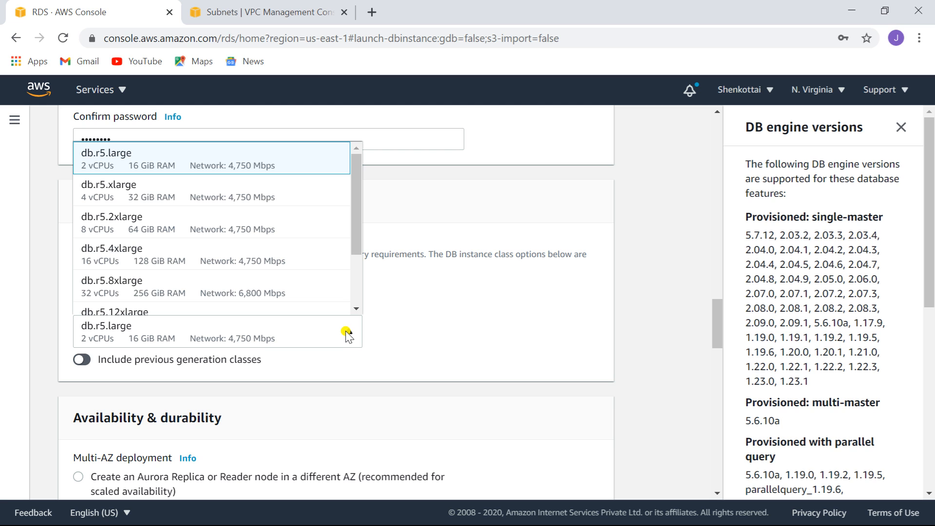
left_click(356, 308)
left_click(356, 308)
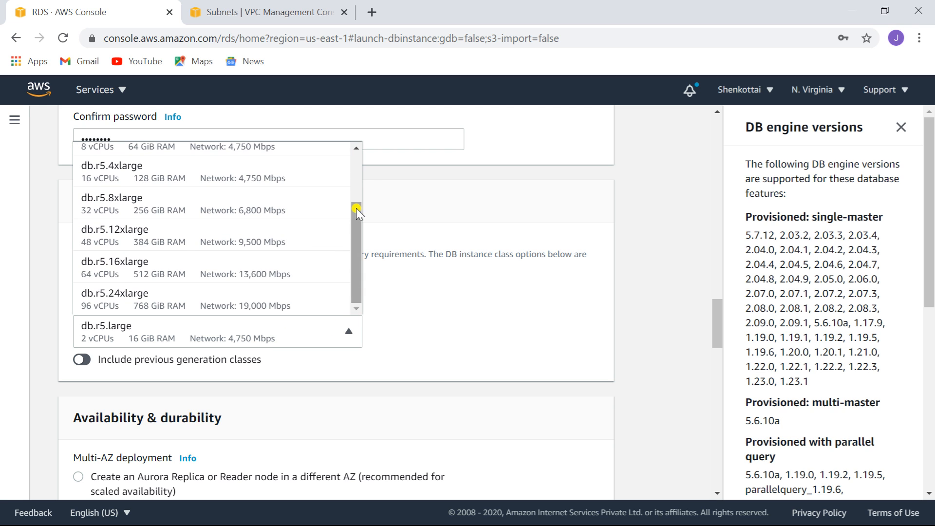
left_click(356, 151)
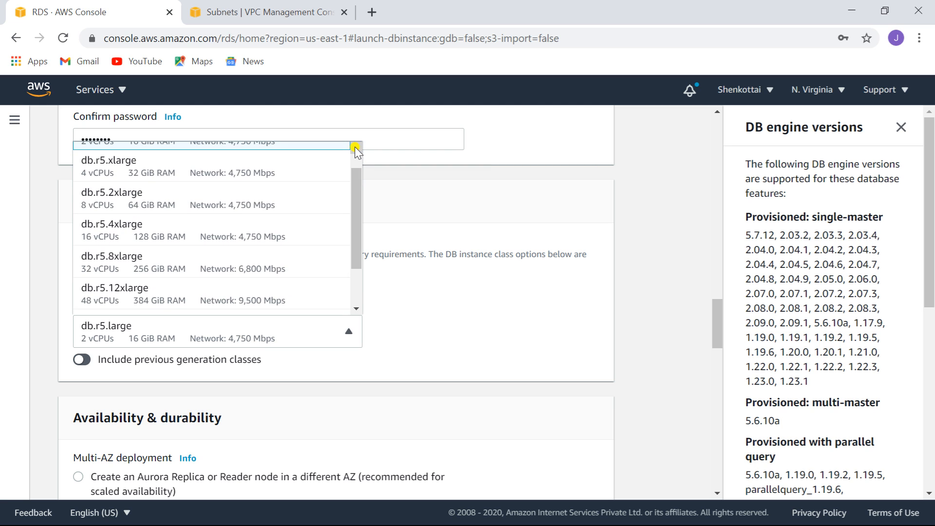
left_click(355, 147)
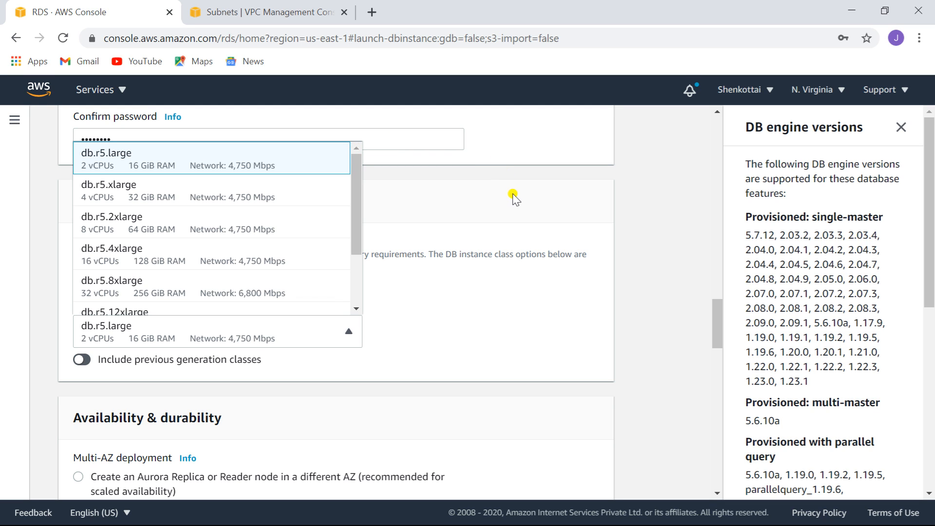
left_click(639, 297)
- Switch the DB instance class to Burstable classes with the db.t3.small size
left_click(78, 299)
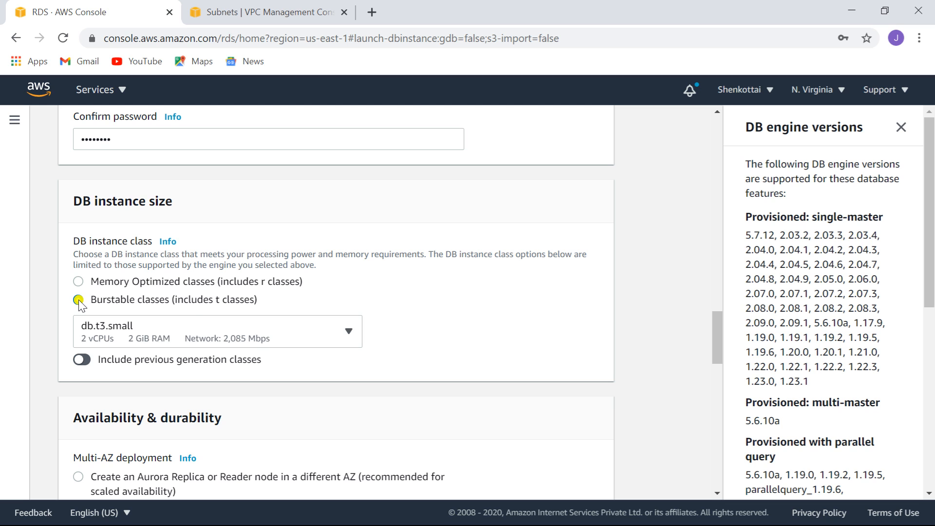
left_click(349, 335)
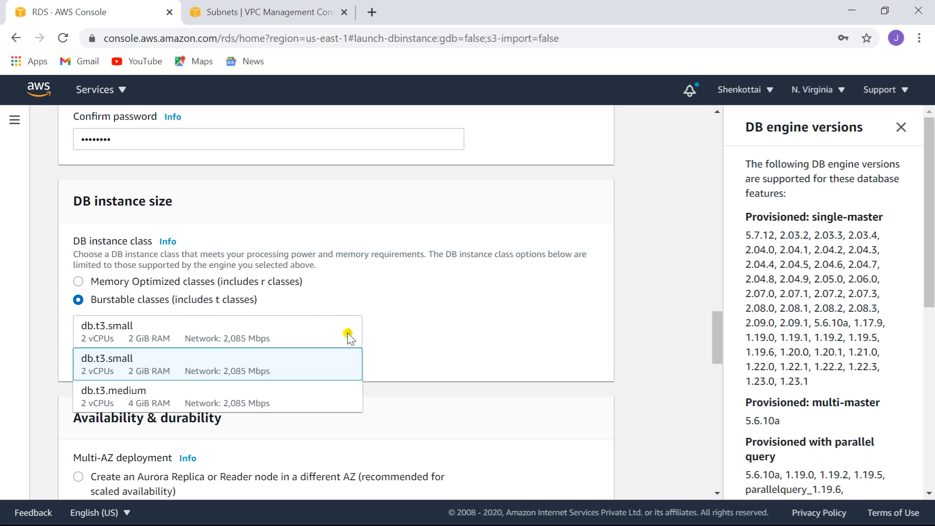
left_click(302, 359)
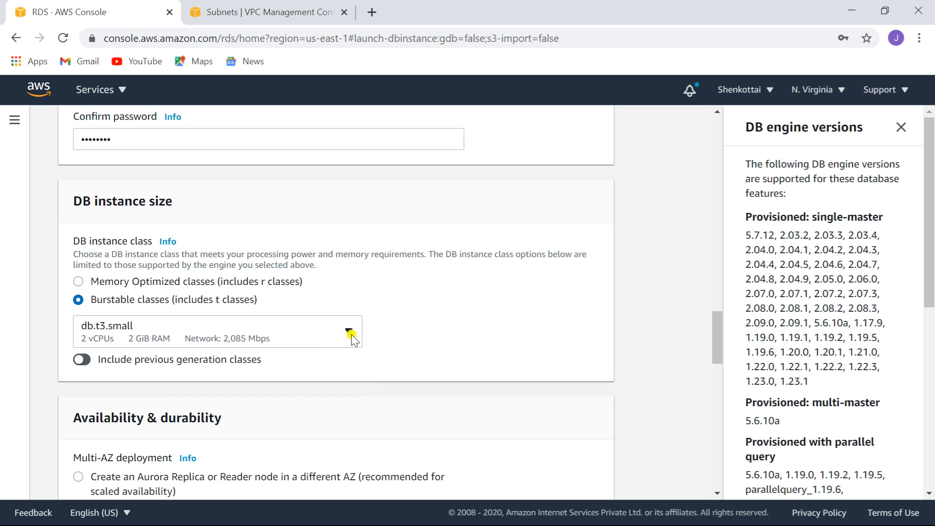
- Set the Multi-AZ deployment to create an Aurora Replica or Reader node in a different AZ
left_click(715, 490)
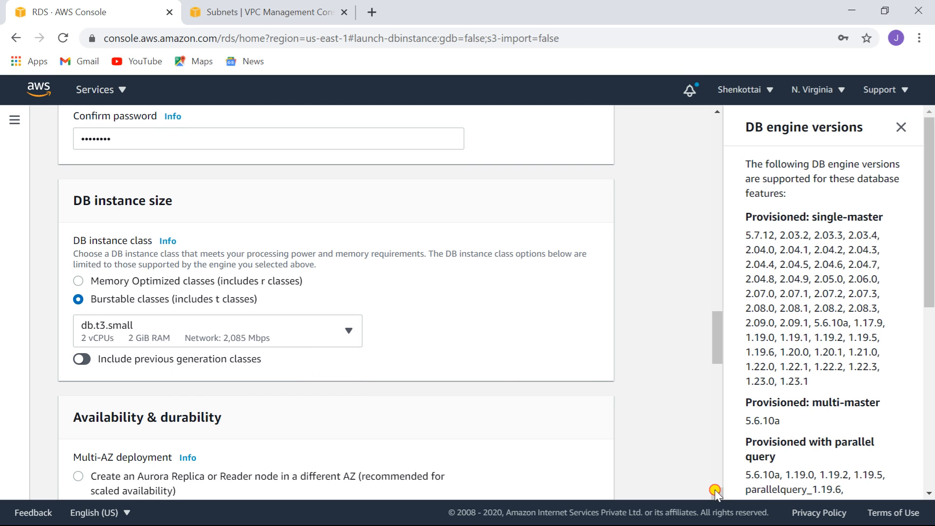
scroll(715, 490, "down", 5)
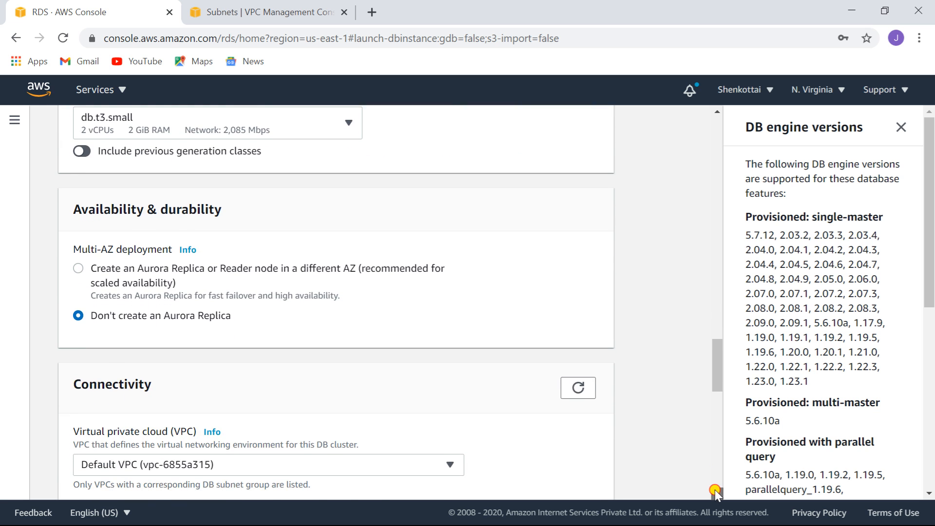
scroll(715, 490, "down", 1)
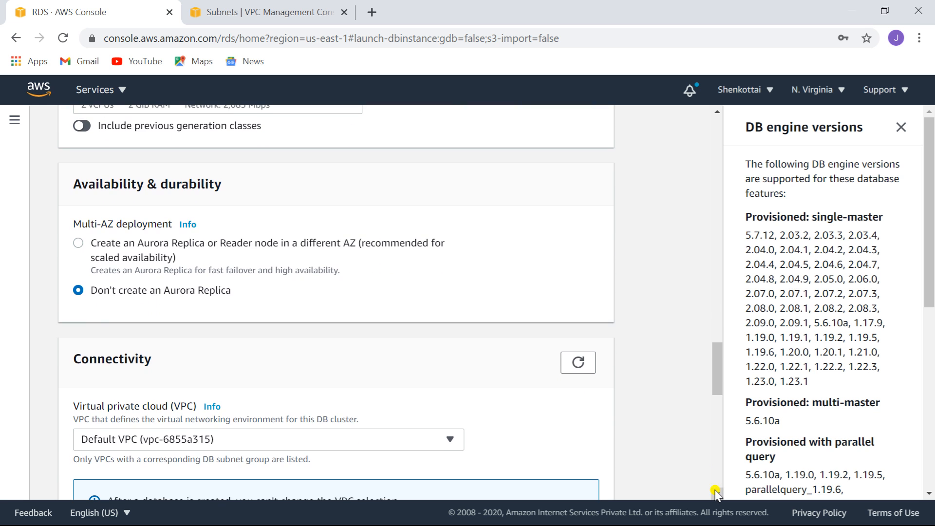
left_click(79, 243)
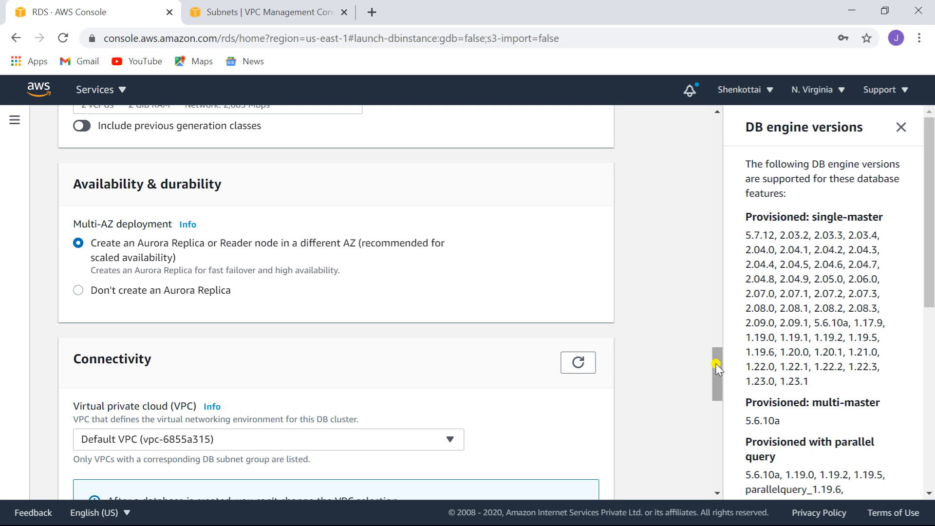
- Set the virtual private cloud for the DB cluster to my-vpc in the connectivity settings
left_click_drag(718, 360, 719, 389)
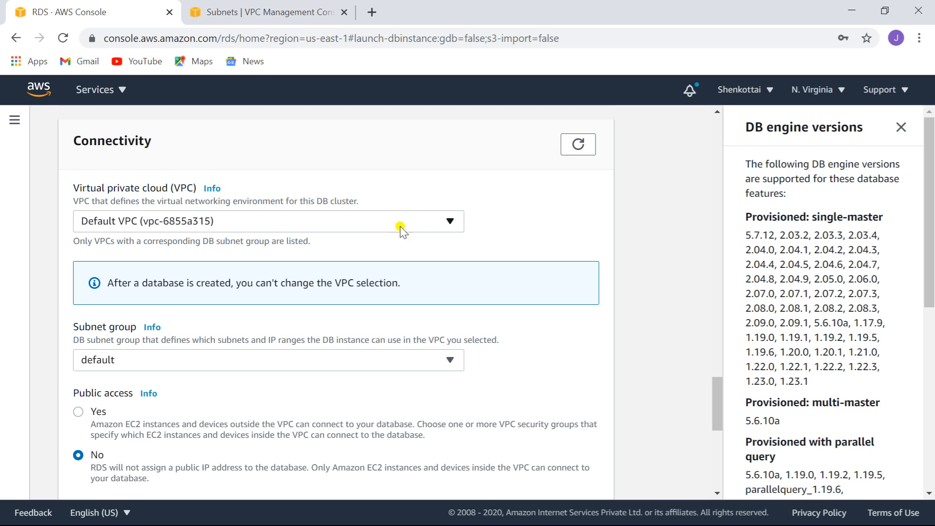
left_click(450, 222)
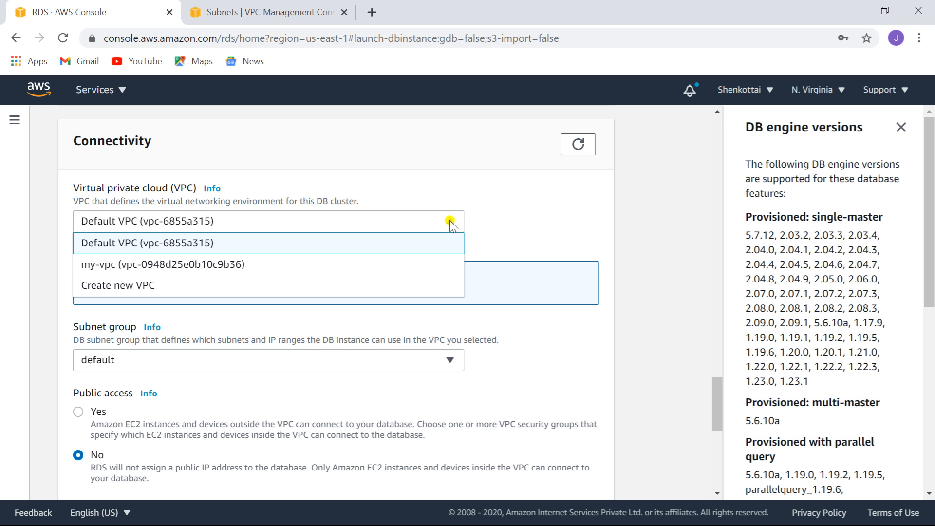
left_click(318, 266)
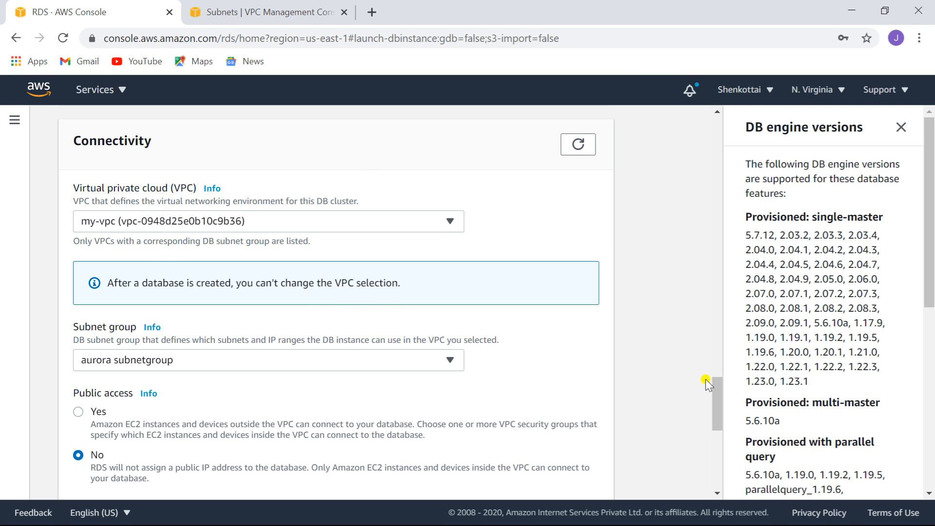
left_click_drag(716, 385, 717, 404)
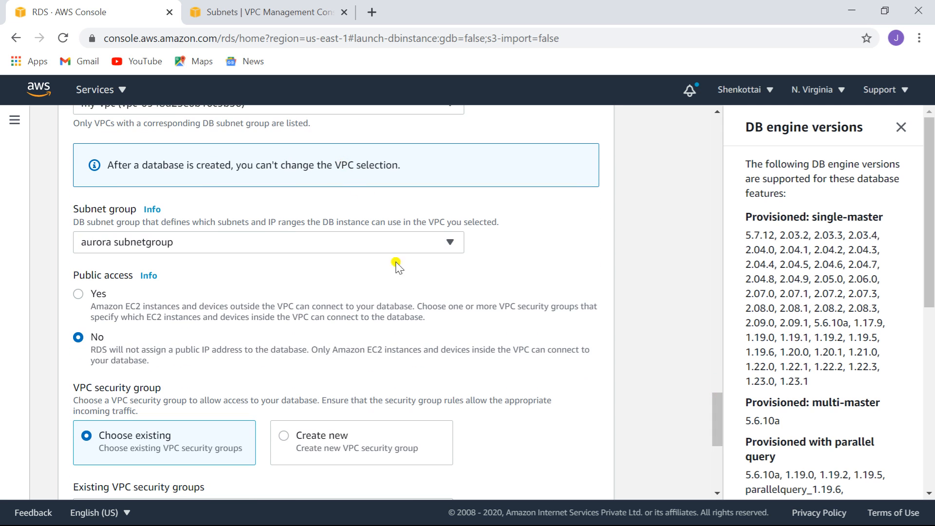
- Select aurora subnetgroup as the subnet group and assign the existing VPC security groups Rdsdatabase and default to the cluster
left_click(448, 242)
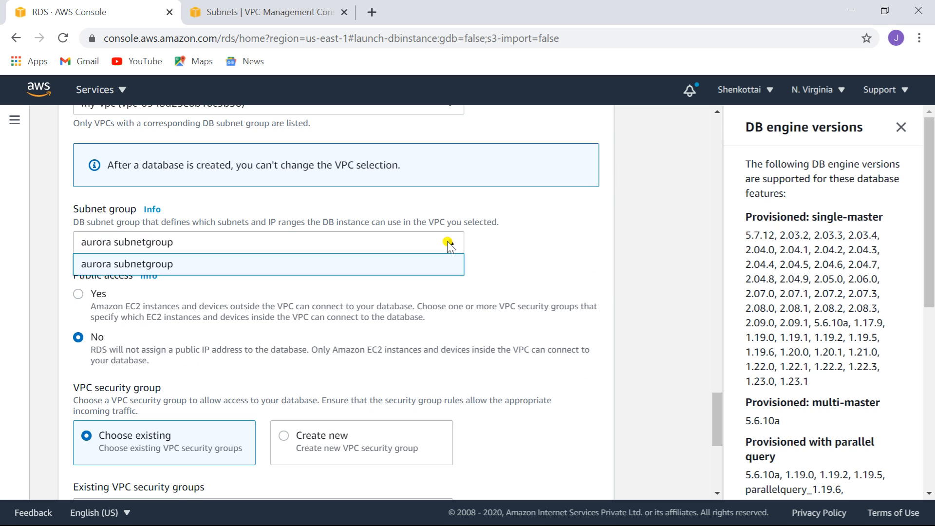
left_click(442, 263)
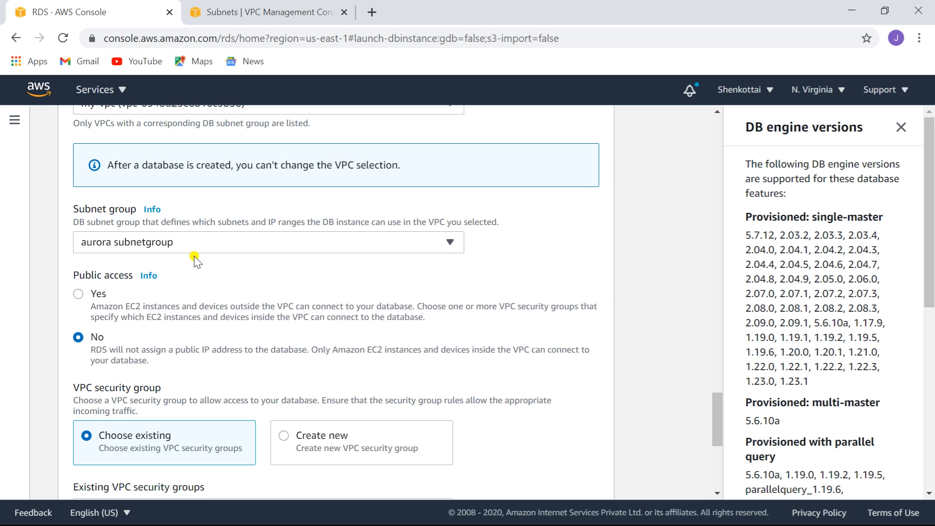
left_click_drag(717, 413, 718, 426)
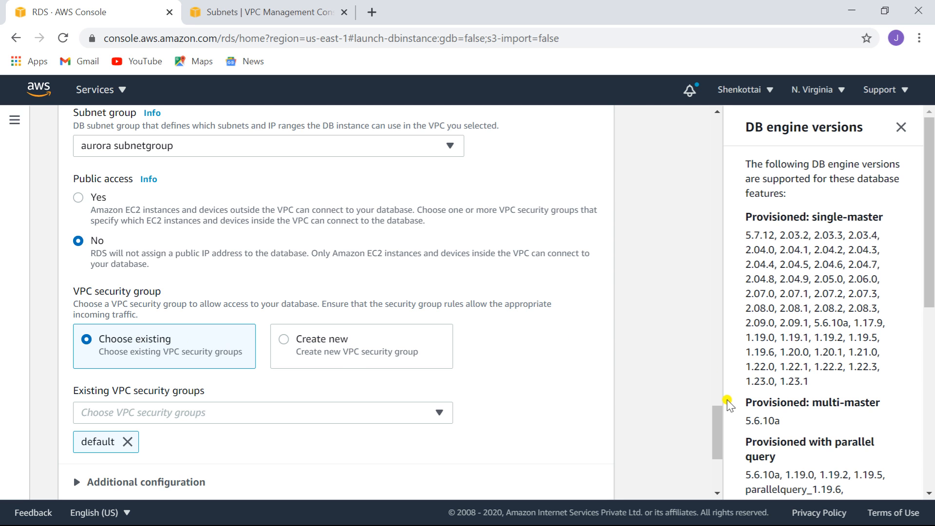
mouse_move(717, 424)
left_mouse_down()
mouse_move(716, 453)
mouse_move(716, 441)
left_mouse_up()
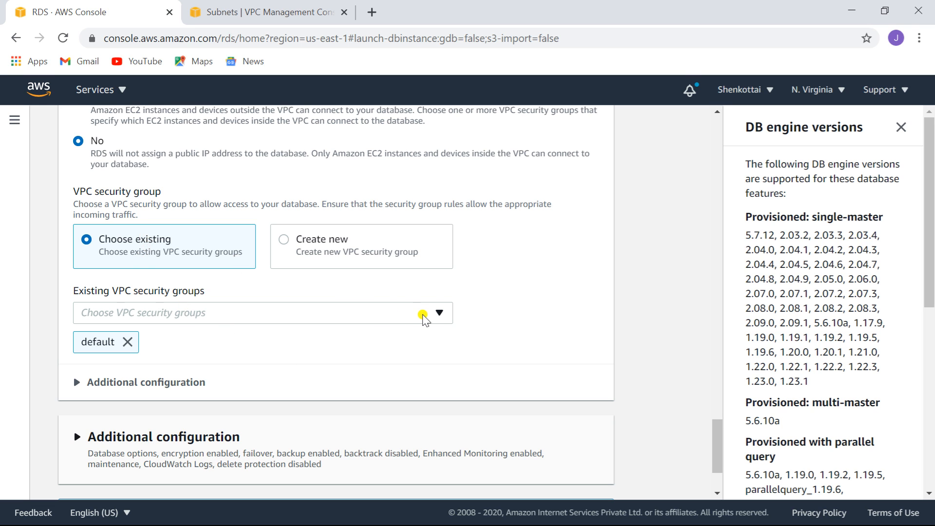
left_click(438, 314)
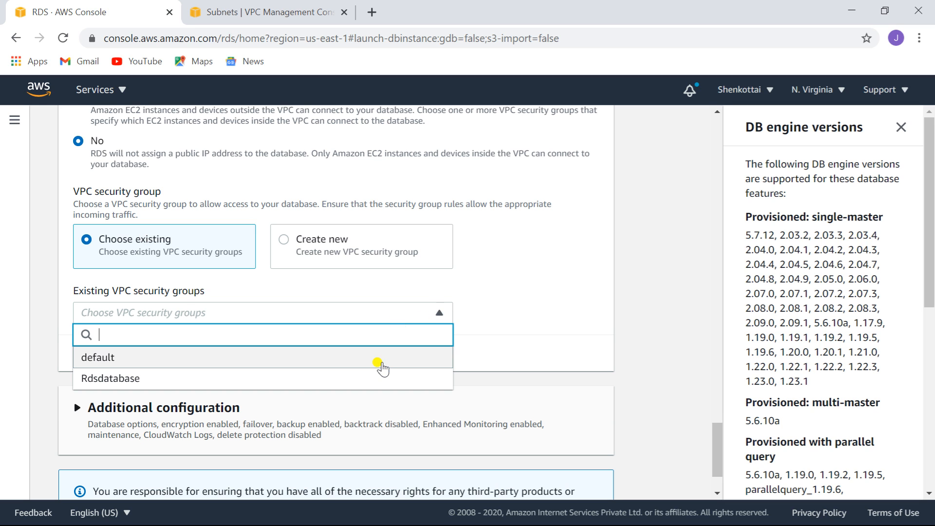
left_click(383, 378)
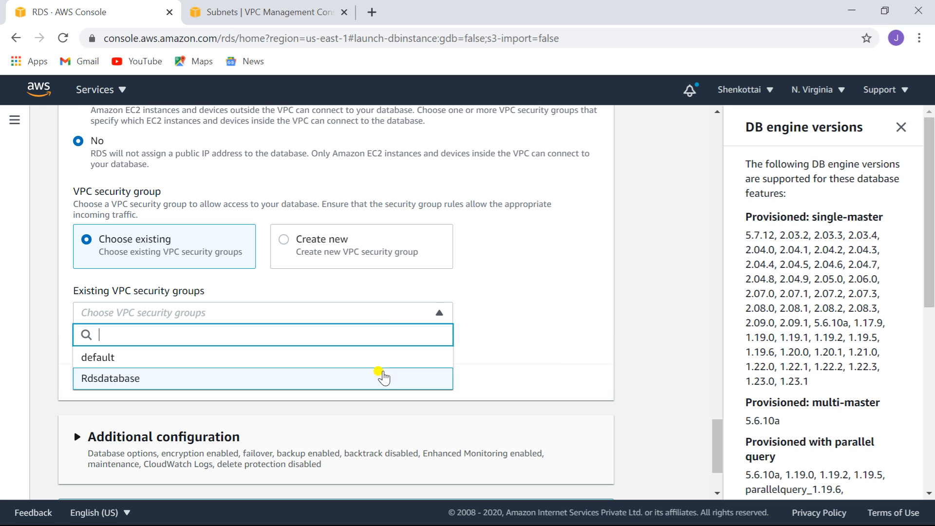
left_click(554, 351)
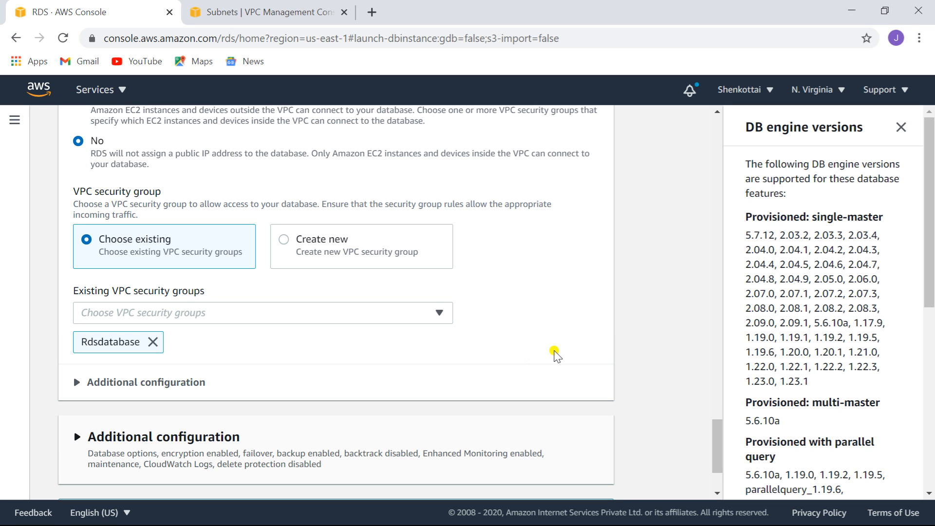
left_click(438, 314)
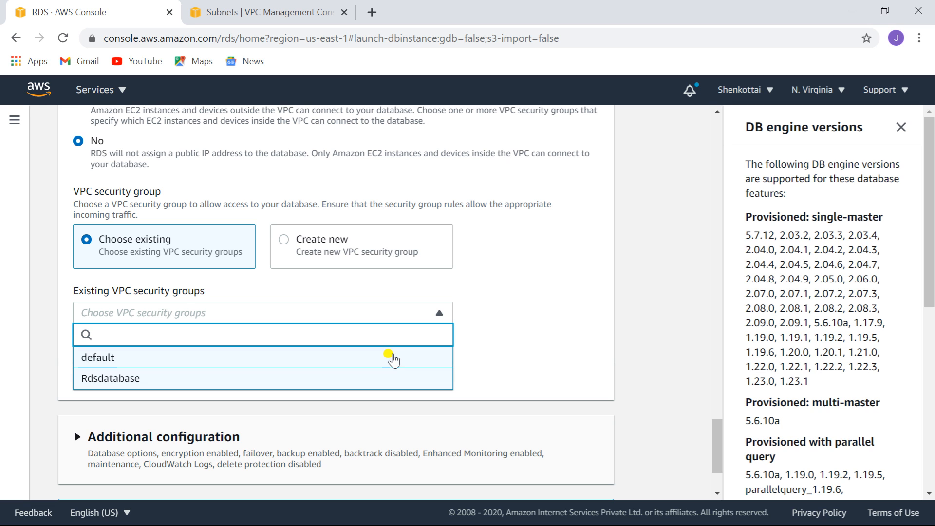
left_click(393, 359)
left_click(655, 339)
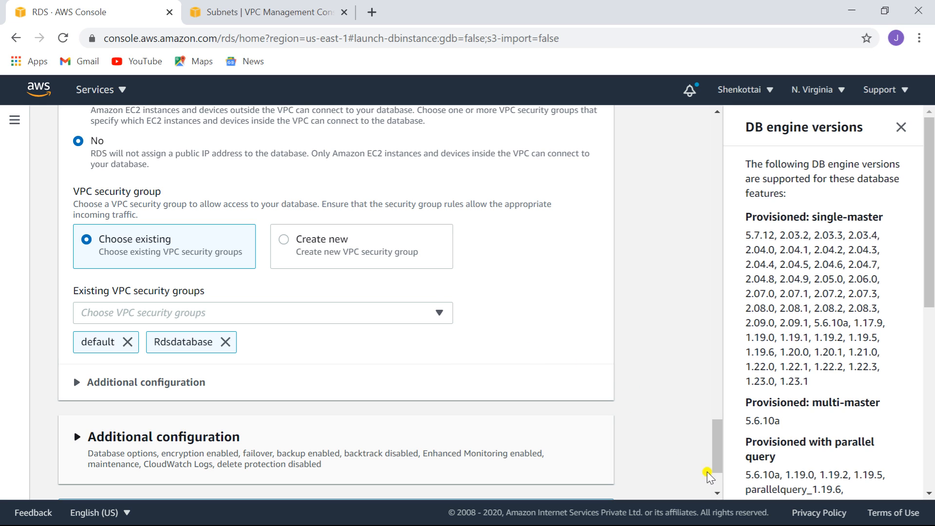
- Expand both additional configuration sections and set the initial database name to database1
left_click(717, 493)
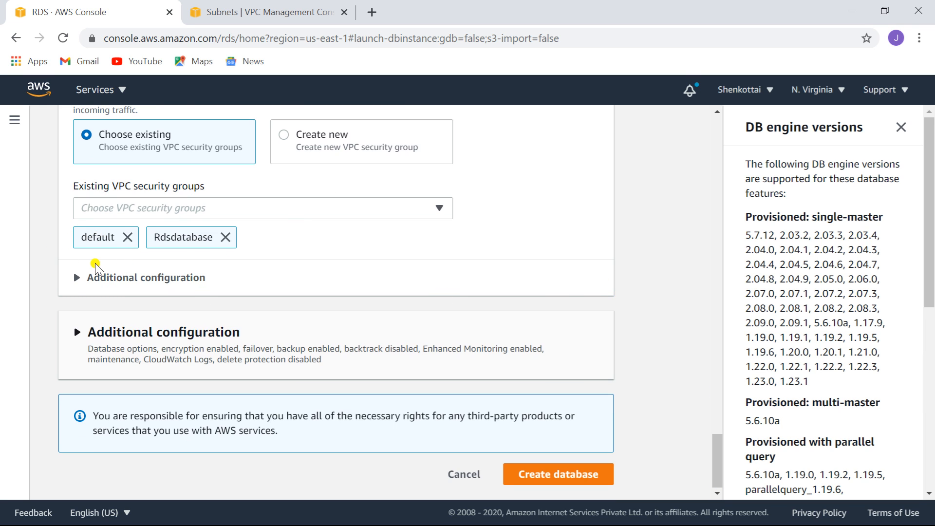
left_click(74, 283)
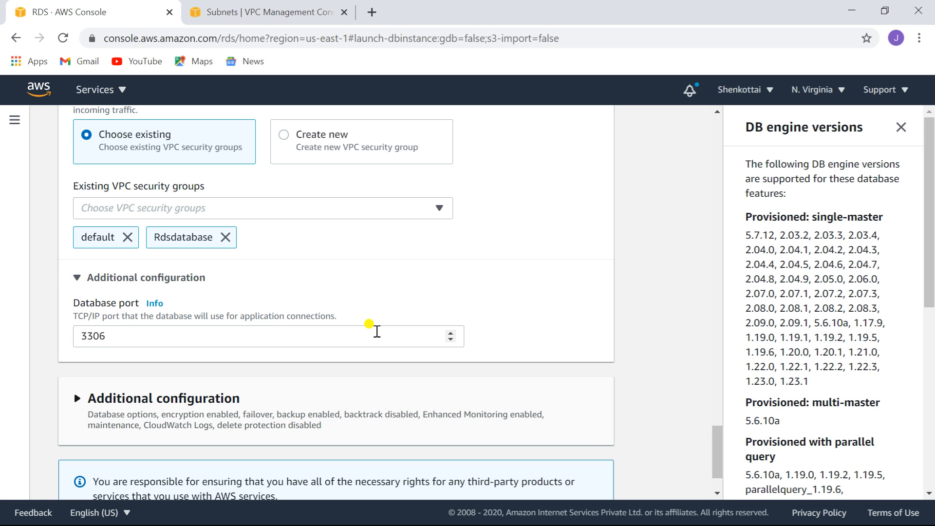
left_click_drag(716, 464, 716, 475)
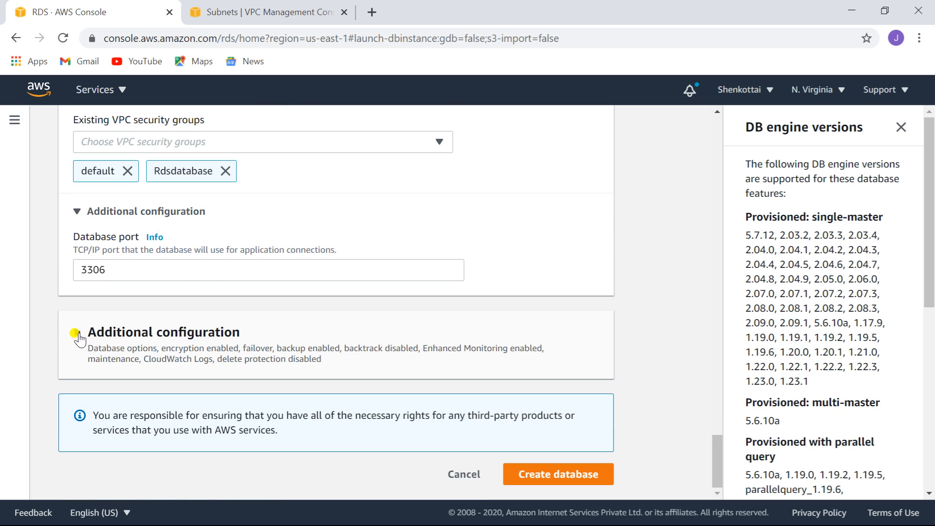
left_click(75, 334)
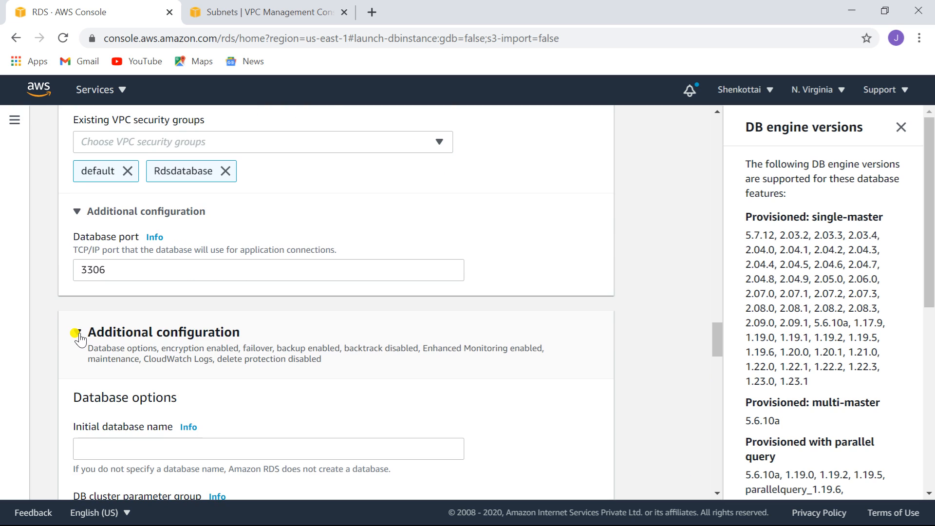
left_click_drag(718, 336, 714, 359)
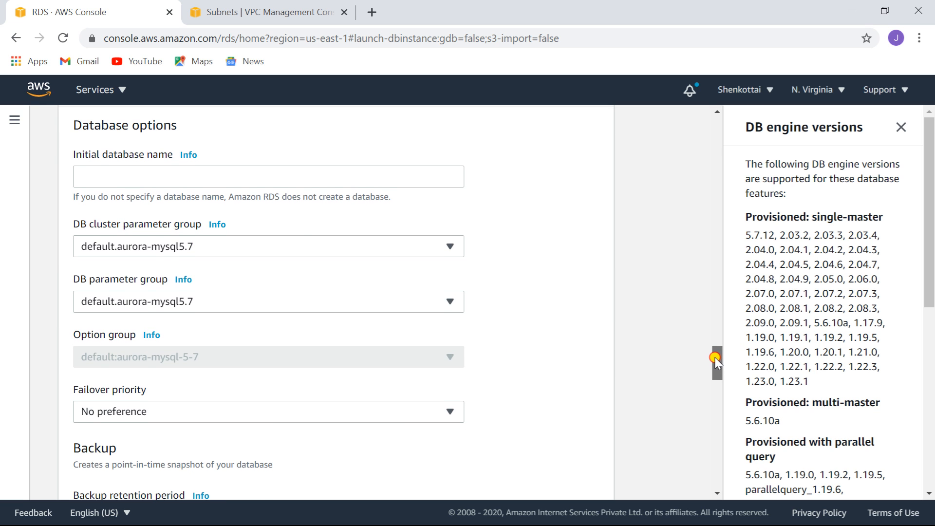
left_click(149, 180)
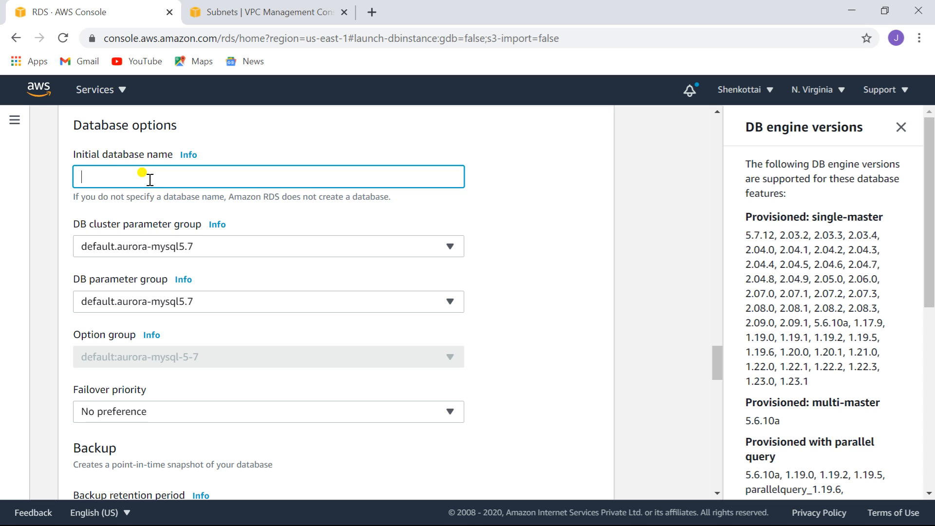
type("database1")
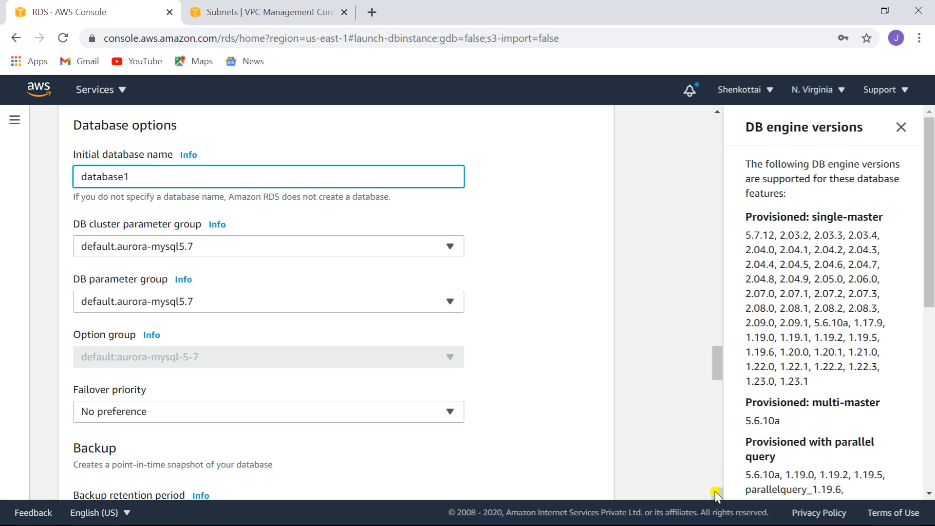
- Review the cluster's parameter group, failover, backup, encryption, backtrack, monitoring and log export settings
scroll(715, 494, "down", 3)
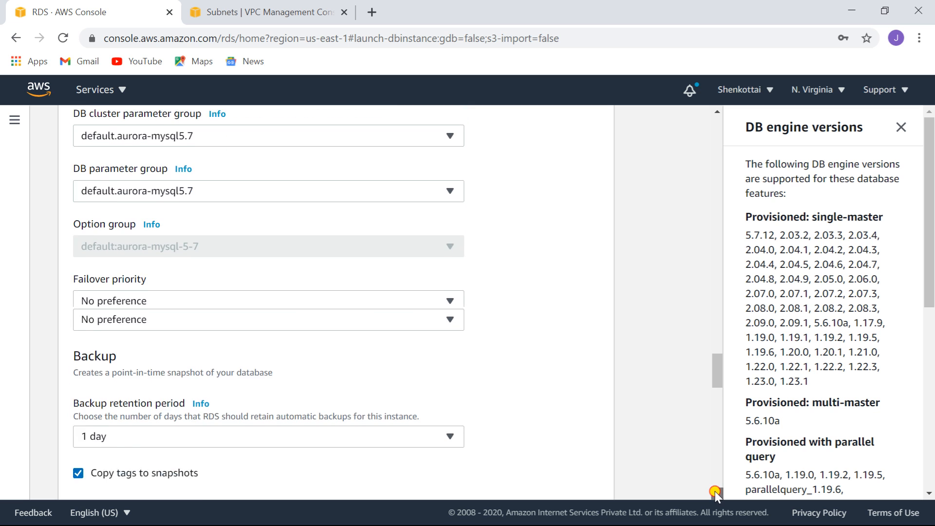
scroll(715, 494, "down", 2)
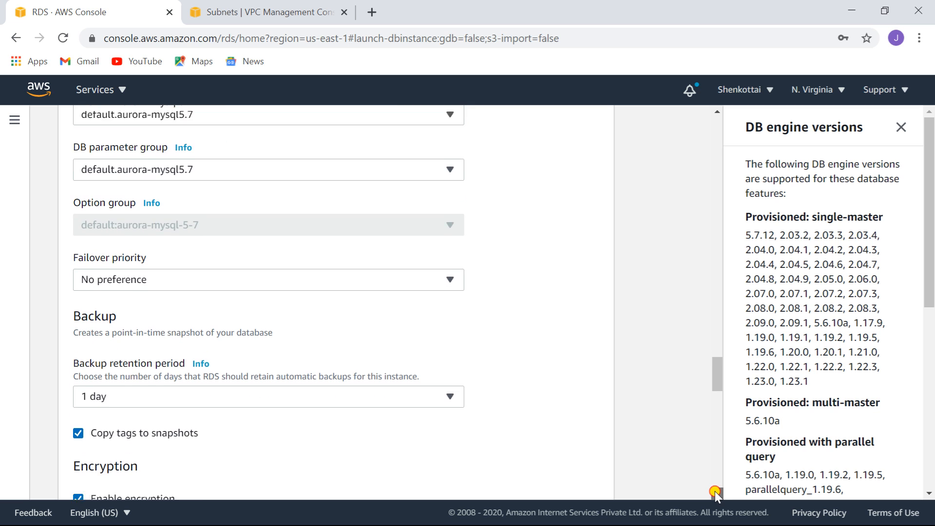
scroll(715, 495, "down", 1)
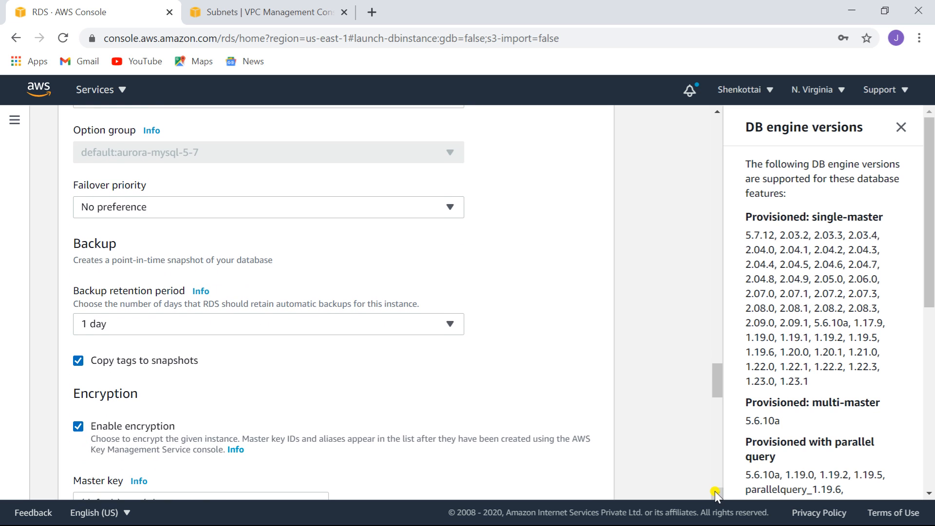
scroll(715, 495, "down", 1)
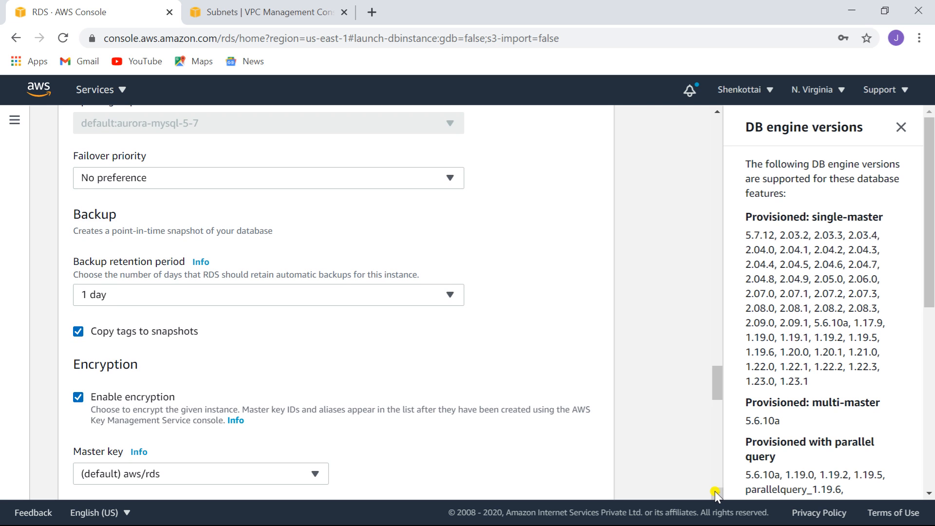
scroll(715, 494, "down", 4)
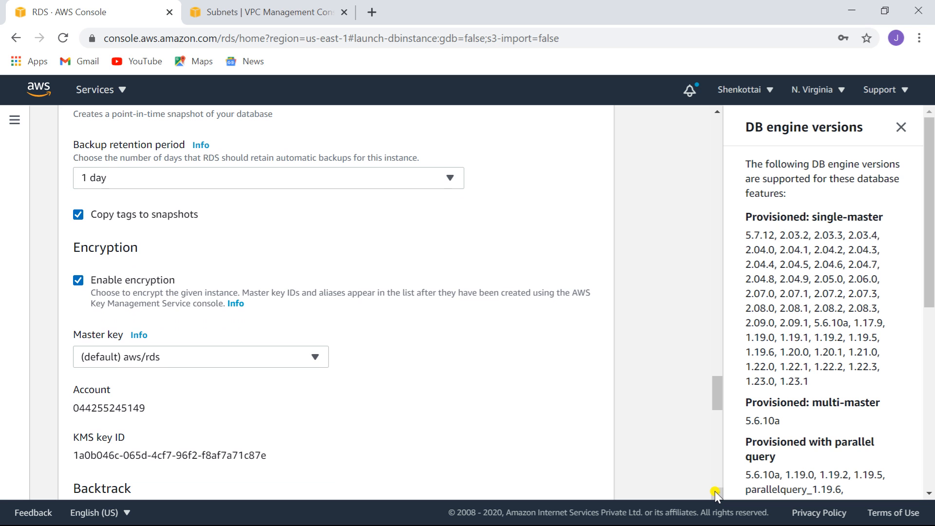
scroll(715, 494, "down", 5)
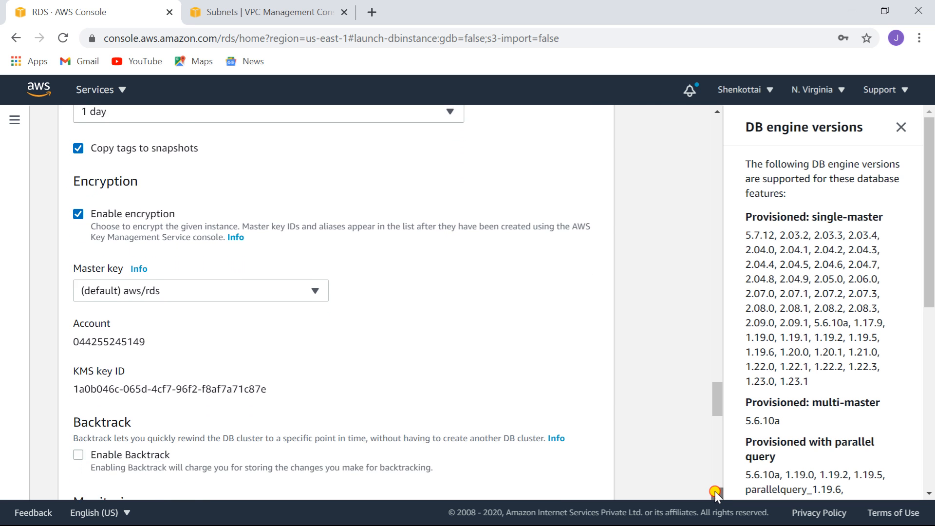
scroll(714, 494, "down", 5)
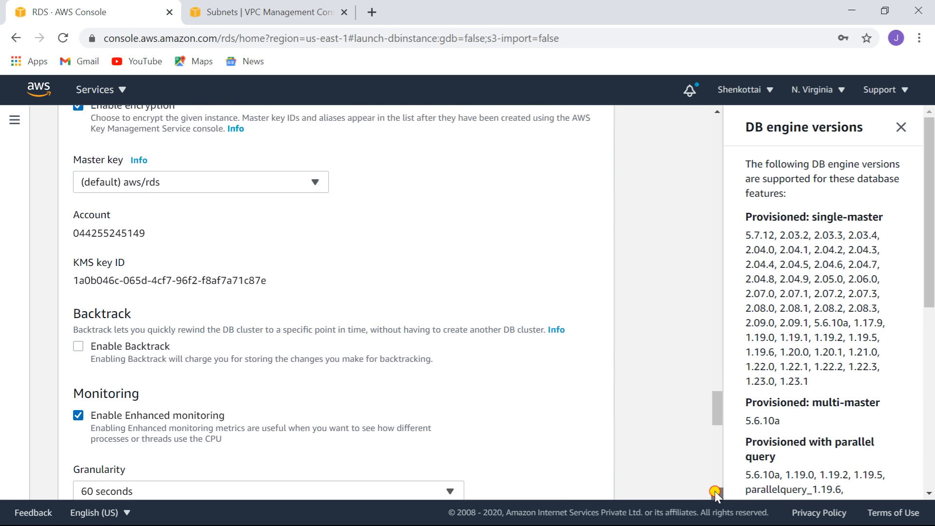
scroll(715, 494, "down", 1)
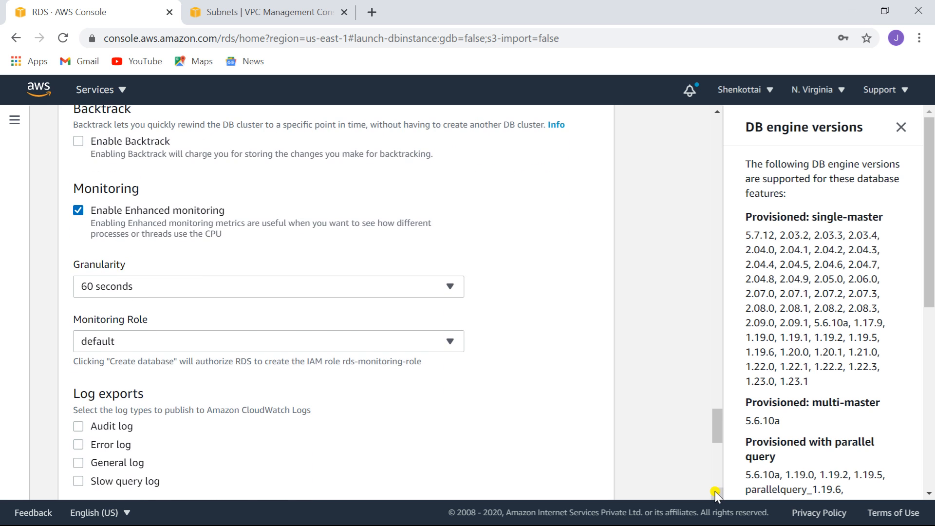
scroll(715, 494, "down", 2)
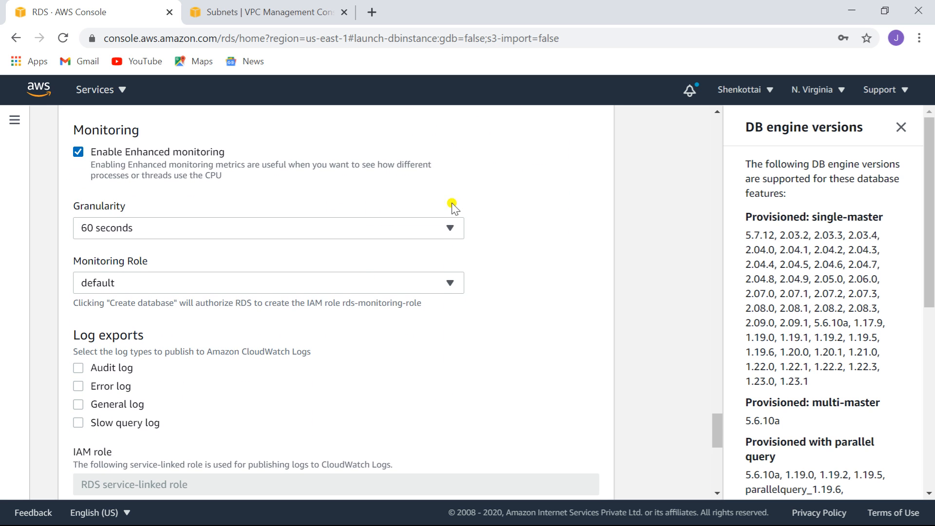
- Check the options offered for the Enhanced monitoring granularity and the monitoring role without changing either selection
left_click(450, 232)
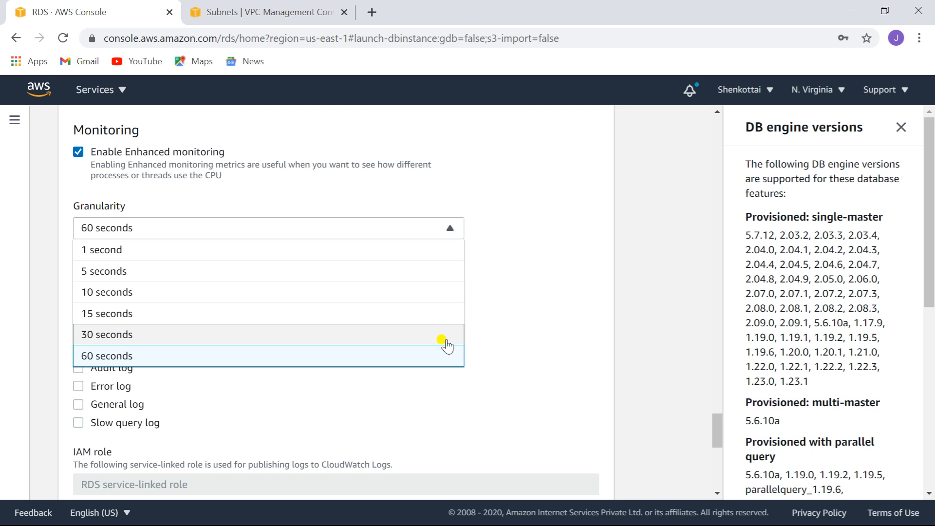
left_click(653, 273)
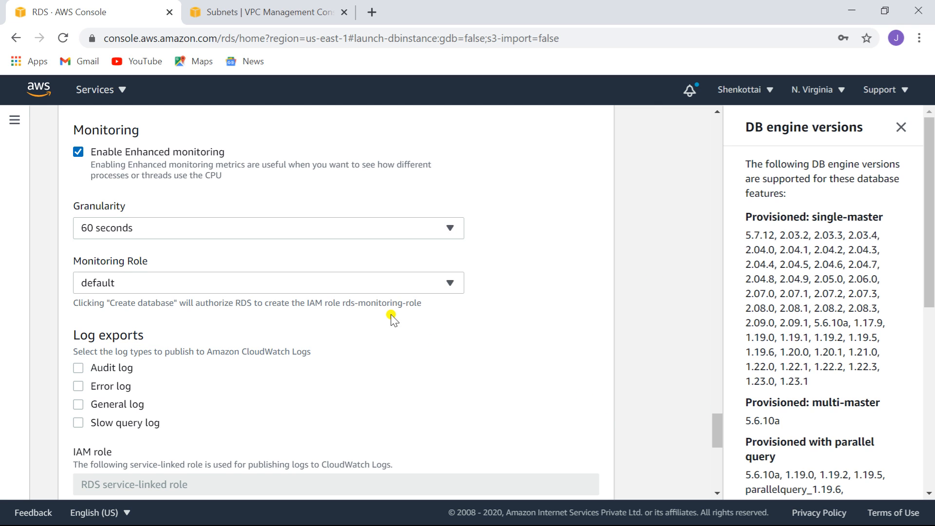
left_click(449, 283)
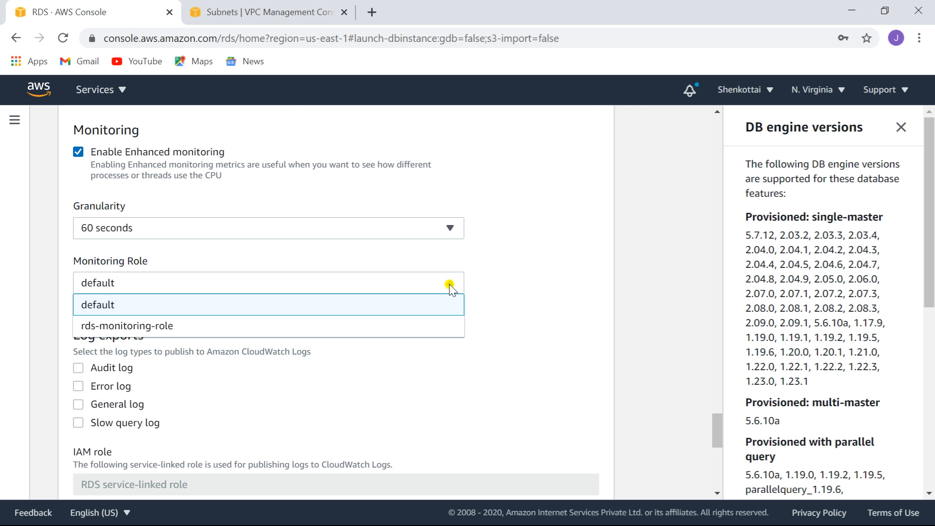
left_click(449, 285)
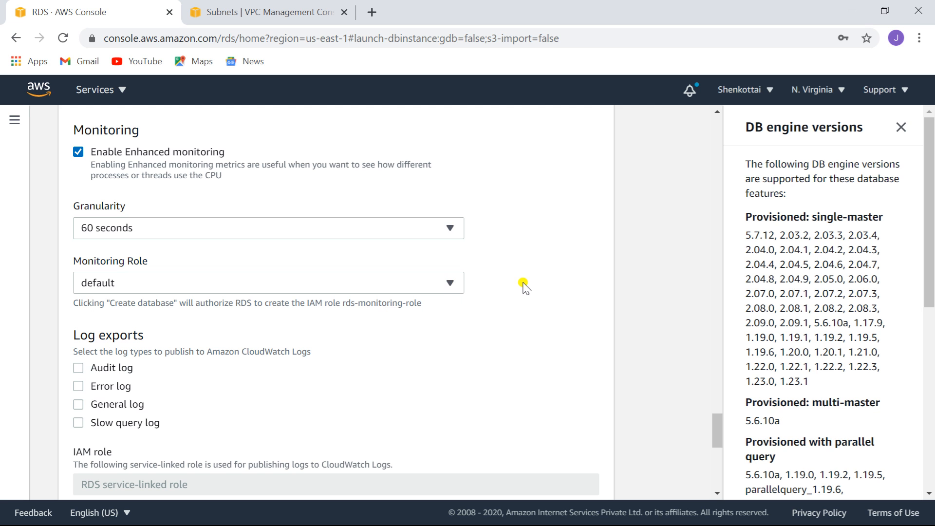
- Submit the configuration to create the Aurora database and dismiss the browser's password change recommendation
left_click_drag(715, 428, 717, 440)
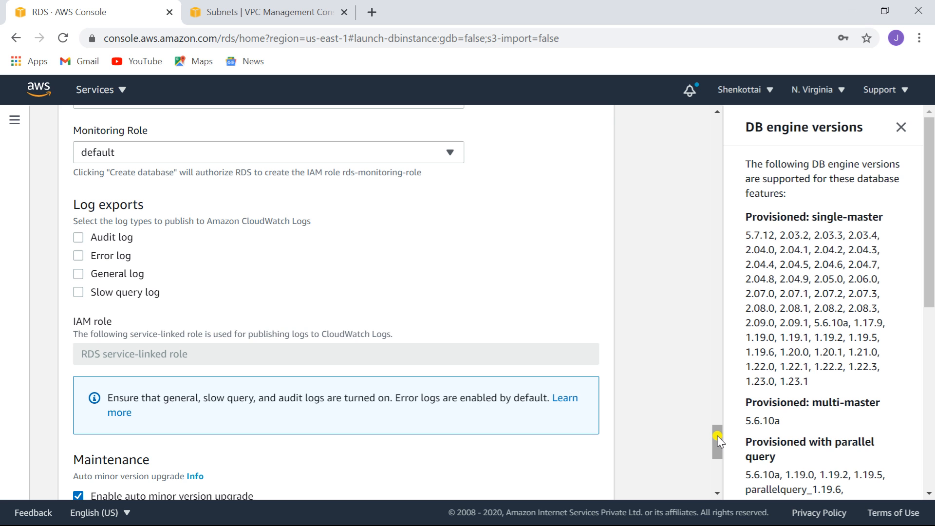
left_click_drag(718, 440, 718, 464)
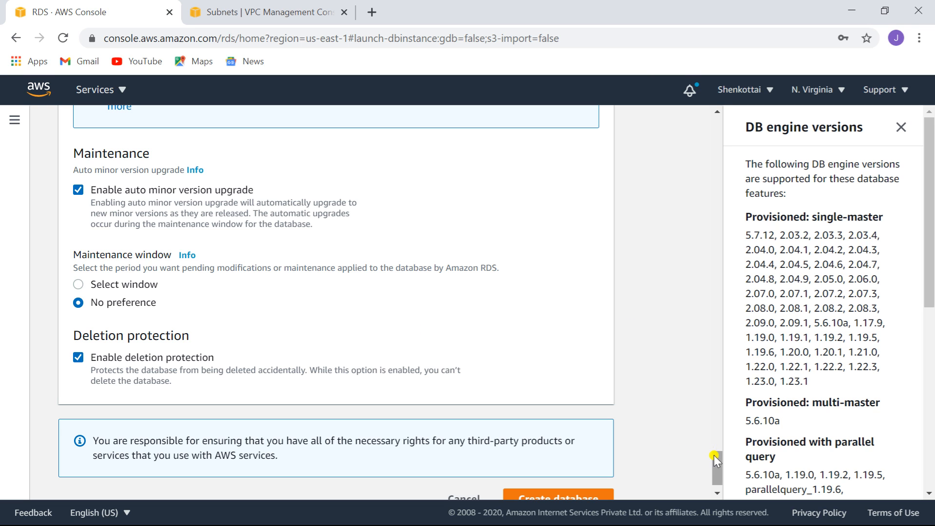
left_click_drag(715, 456, 716, 475)
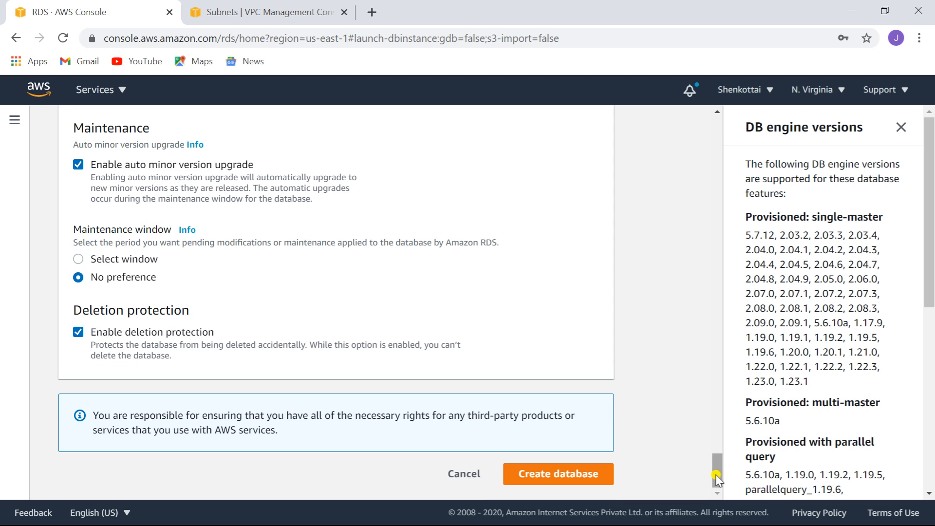
left_click(543, 476)
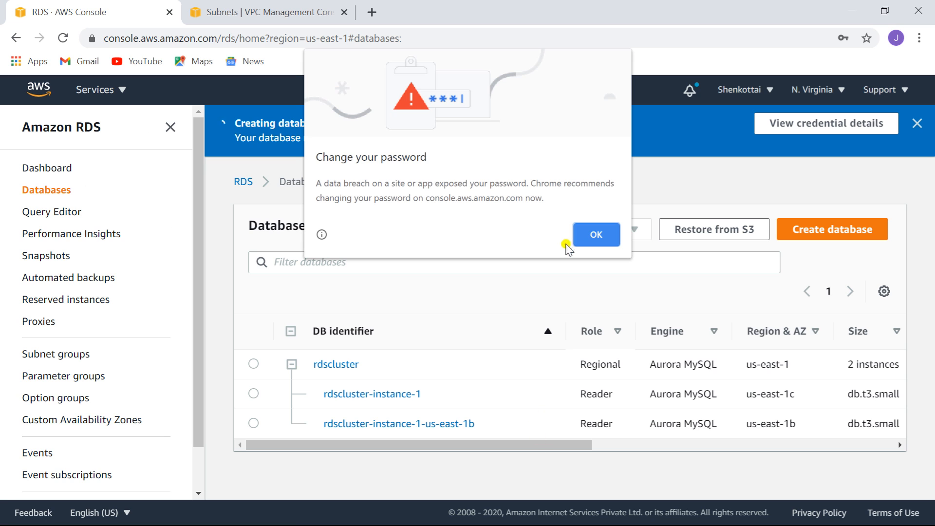
left_click(591, 230)
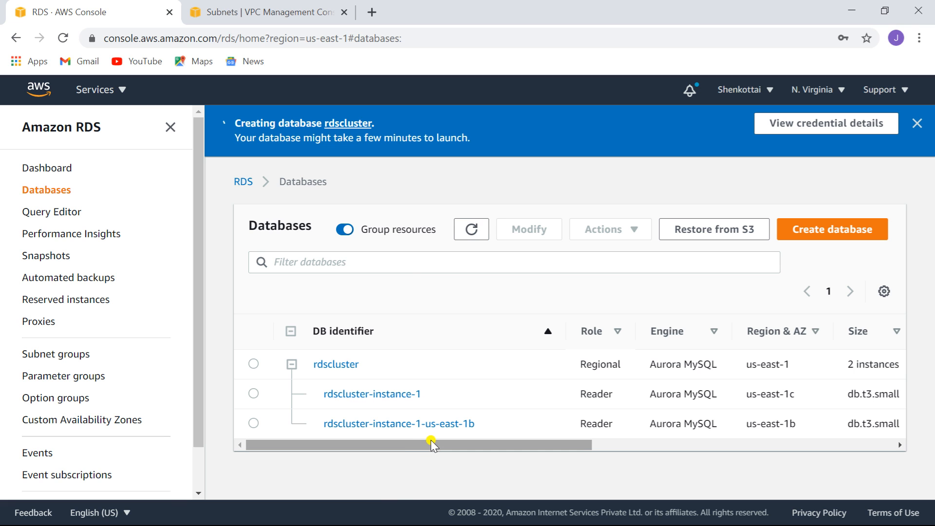
left_click_drag(431, 440, 434, 440)
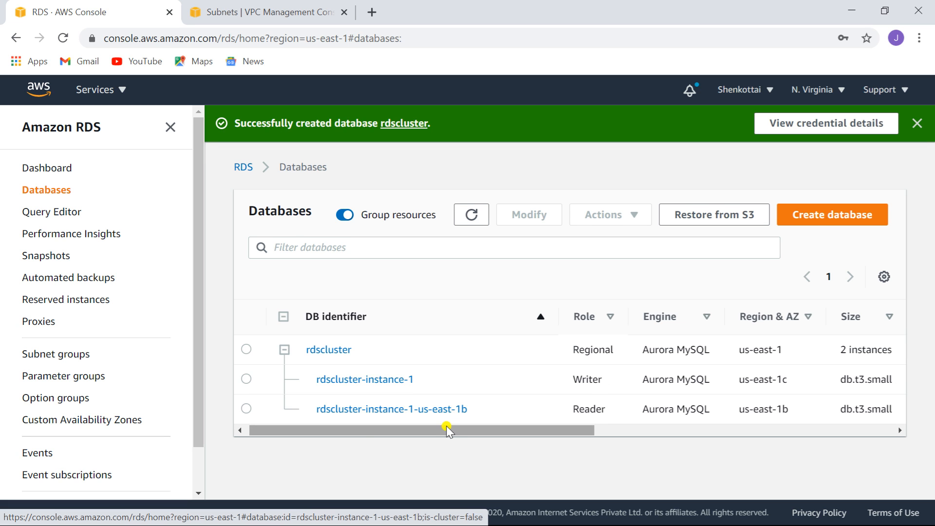
- Refresh the database list and check the role, region, size and status of rdscluster and its two instances
left_click_drag(447, 430, 463, 431)
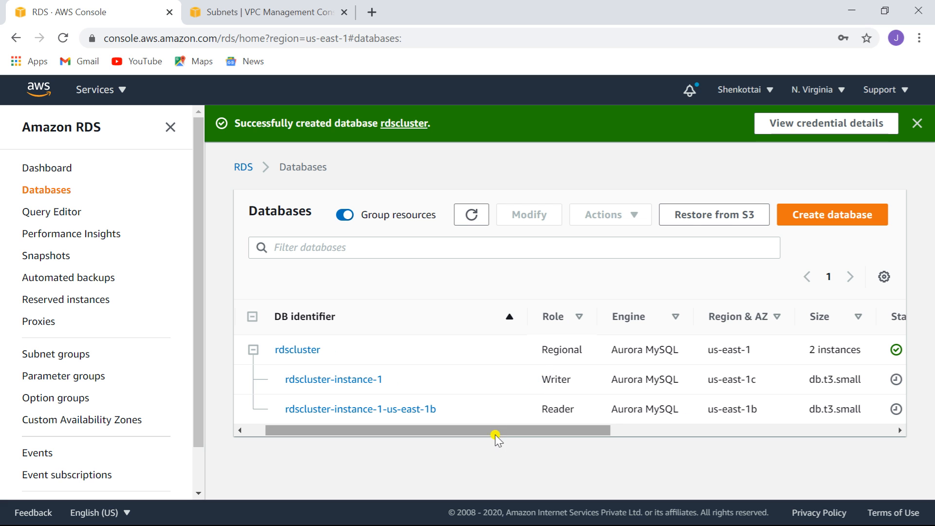
left_click_drag(524, 430, 694, 439)
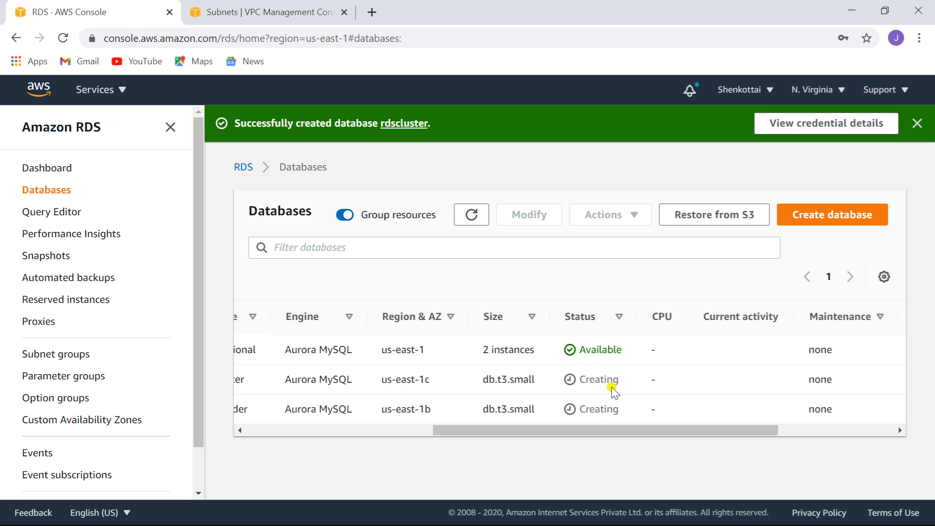
left_click_drag(589, 428, 589, 427)
left_click_drag(641, 429, 558, 432)
left_click(472, 215)
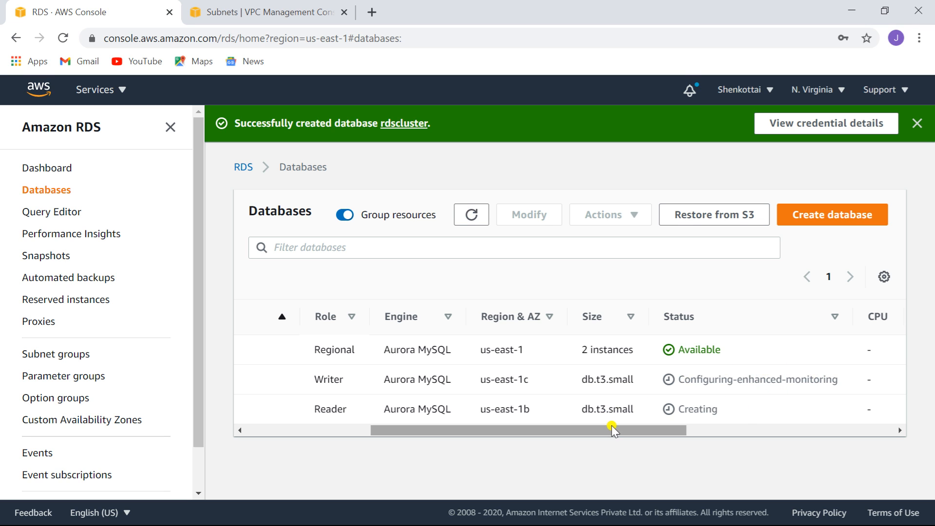
left_click_drag(613, 423, 636, 428)
left_click(656, 459)
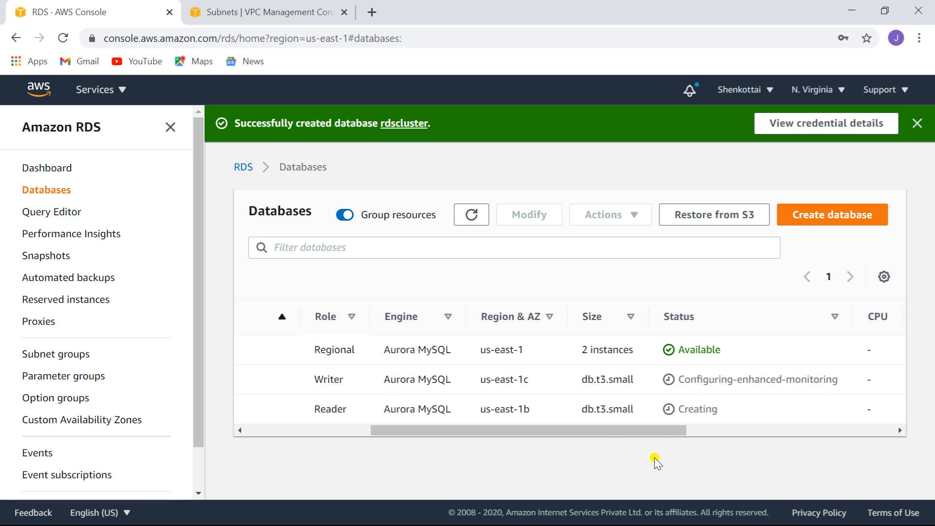
- Select the writer instance rdscluster-instance-1 and refresh the database list to check its status
left_click_drag(632, 430, 484, 447)
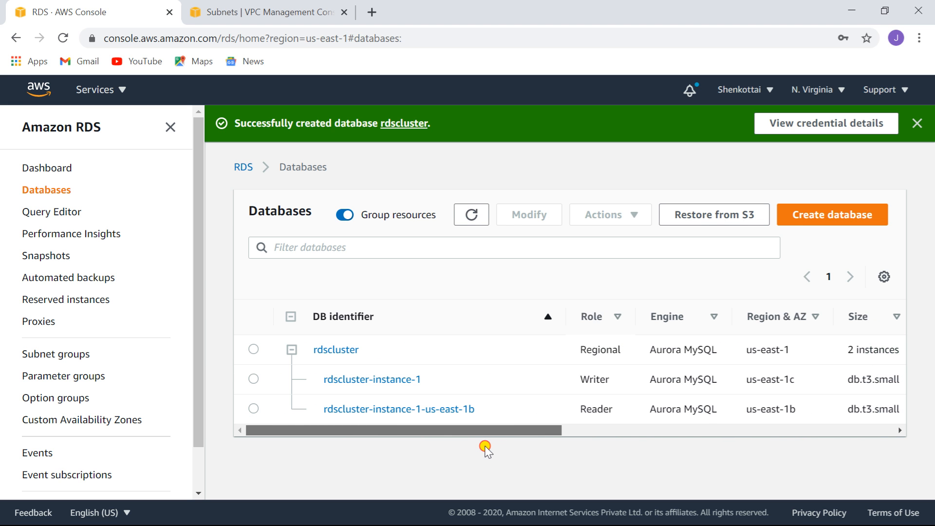
left_click(253, 379)
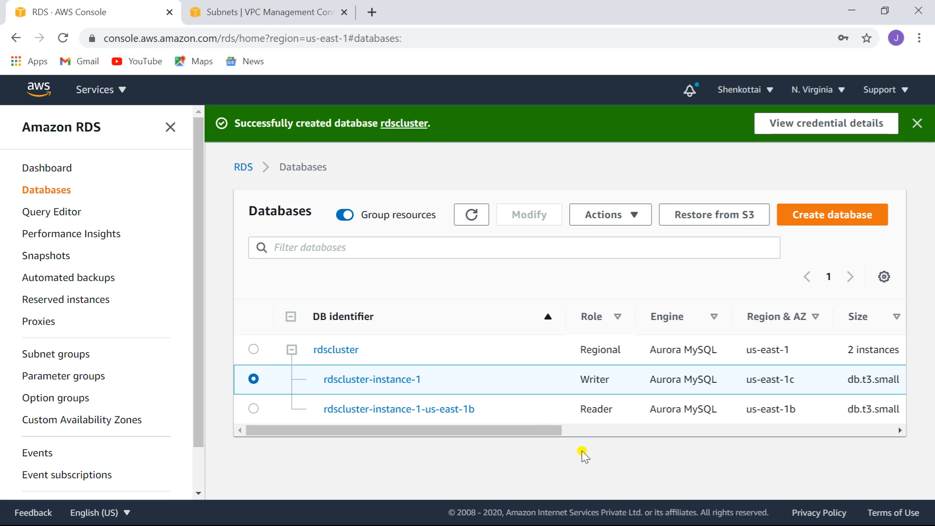
left_click_drag(539, 429, 675, 433)
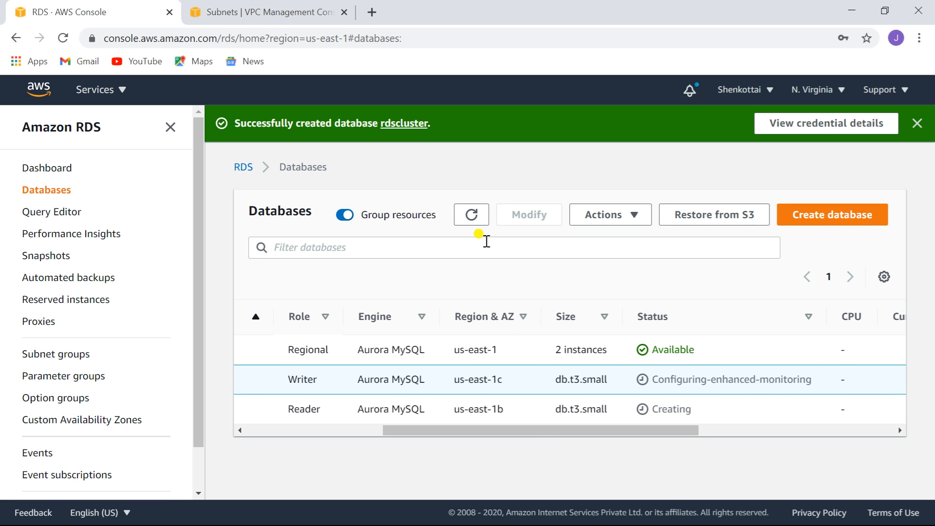
left_click(468, 217)
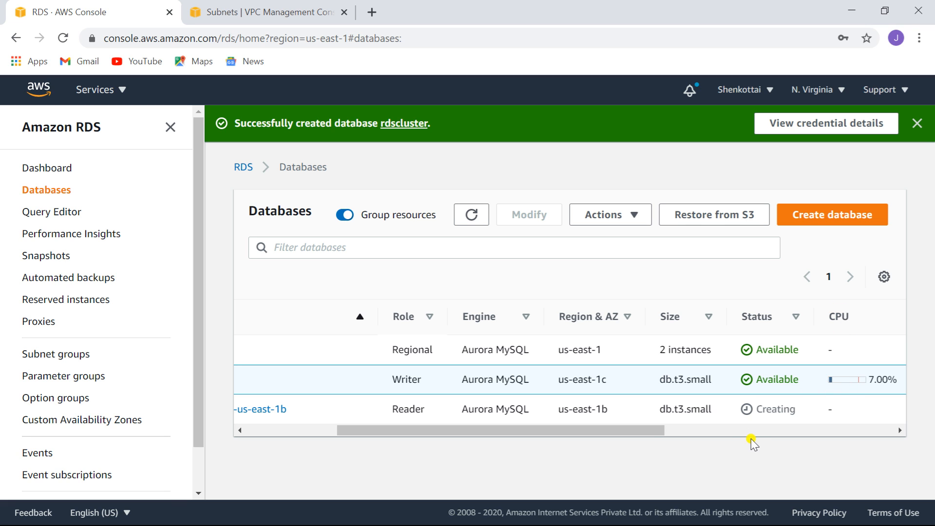
- Open rdscluster-instance-1 and review its endpoint, networking, security settings, security group rules and related instance statuses
left_click_drag(625, 424, 521, 433)
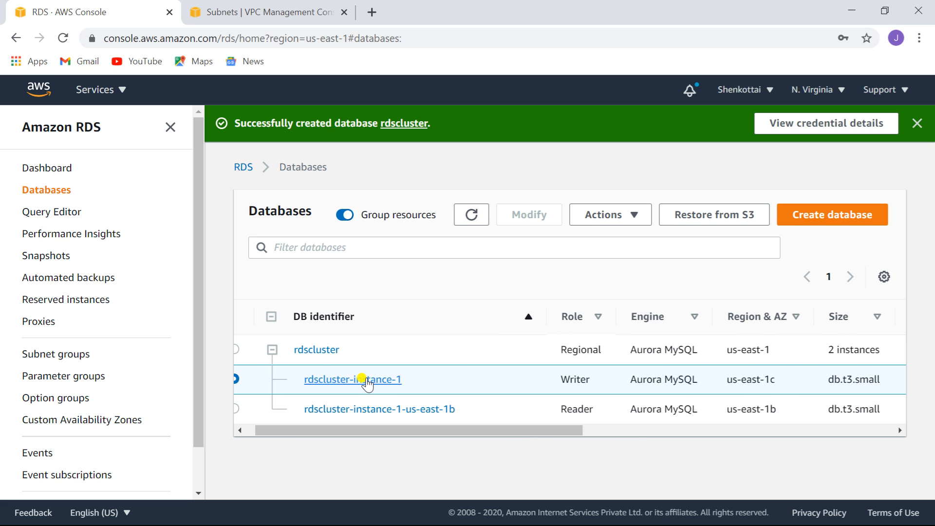
left_click(366, 381)
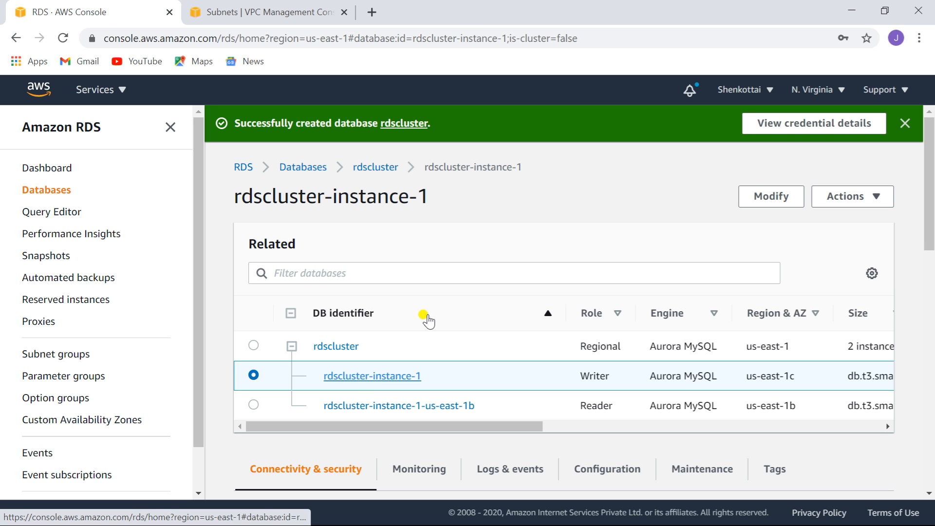
left_click_drag(930, 205, 932, 318)
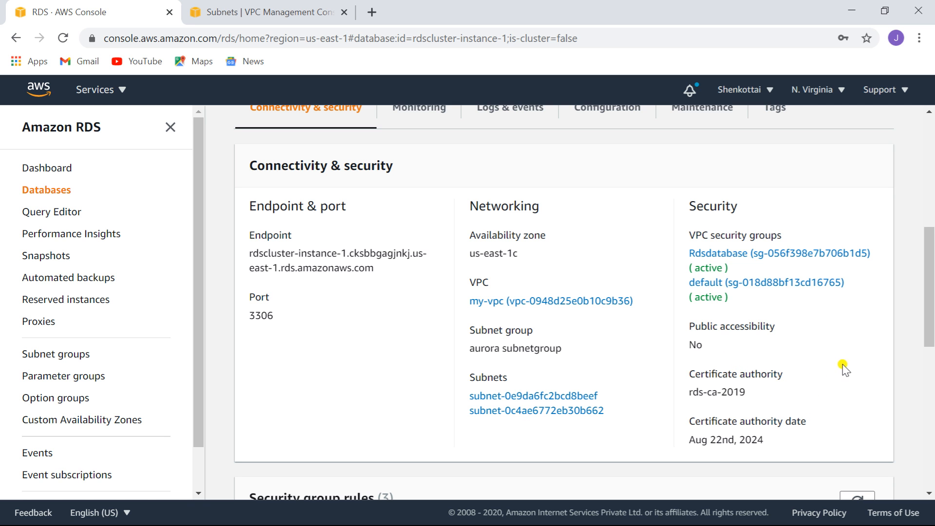
left_click_drag(929, 322, 930, 411)
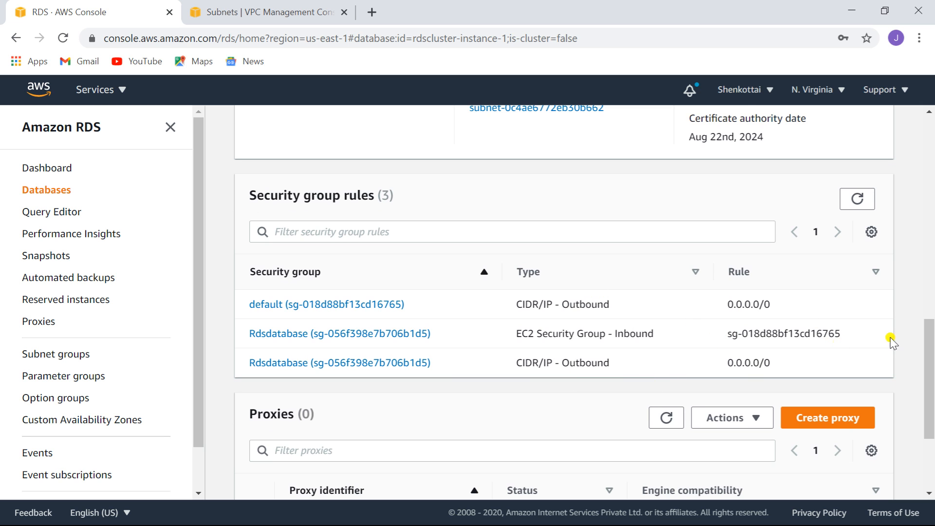
left_click_drag(931, 336, 924, 129)
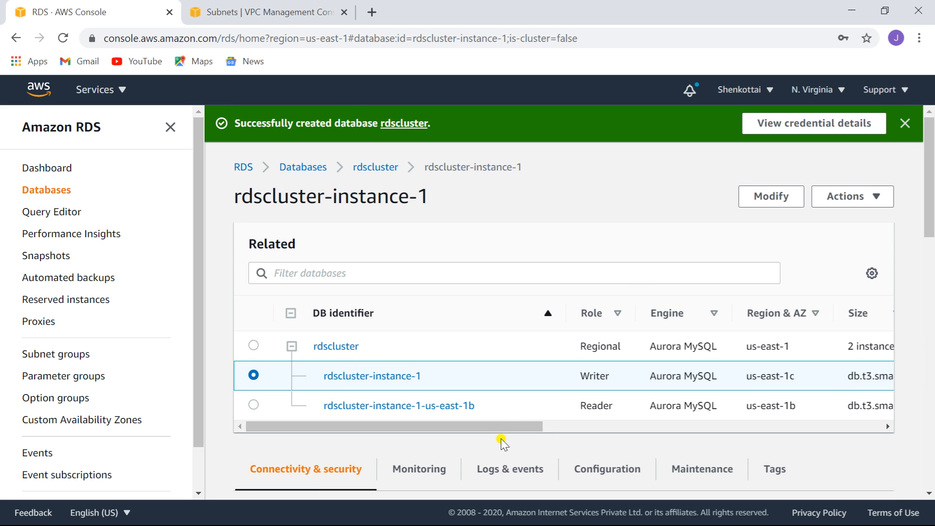
left_click_drag(513, 425, 607, 432)
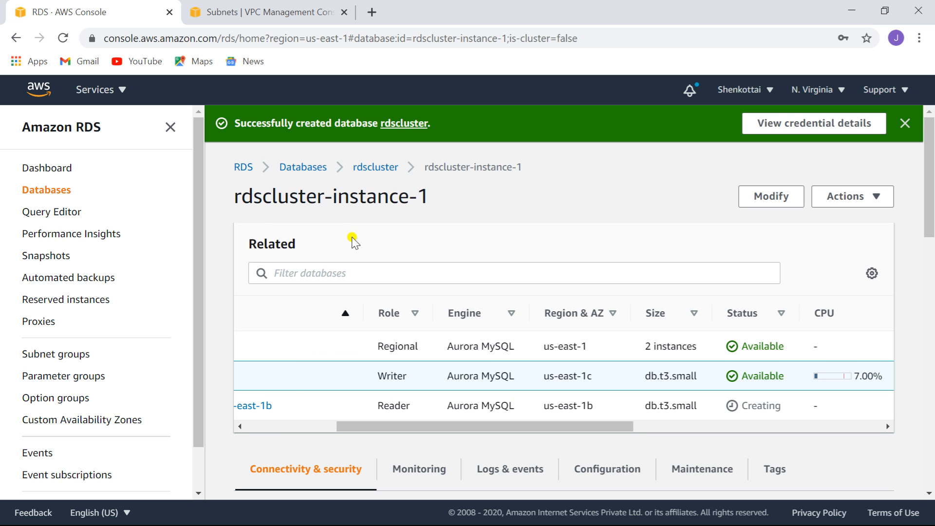
- Return to the database list and refresh it repeatedly to monitor the reader instance's status
left_click(308, 170)
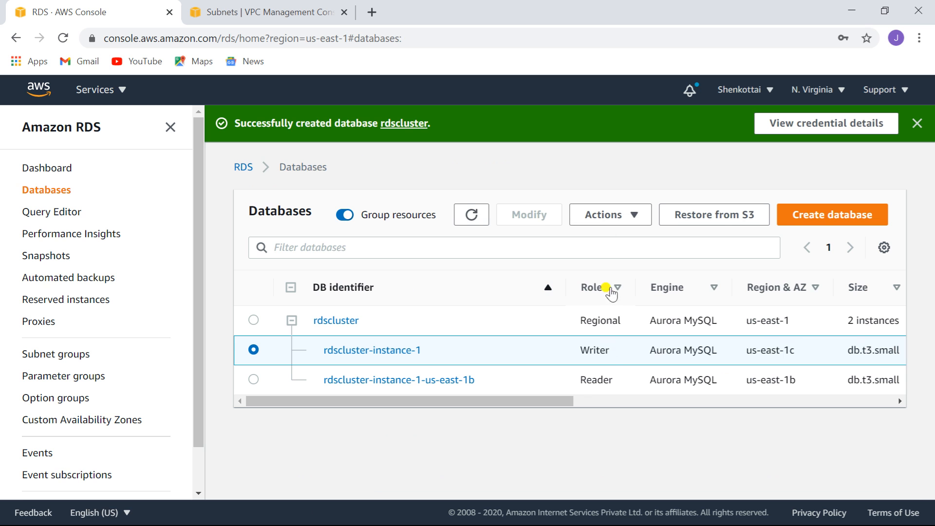
left_click_drag(549, 400, 672, 407)
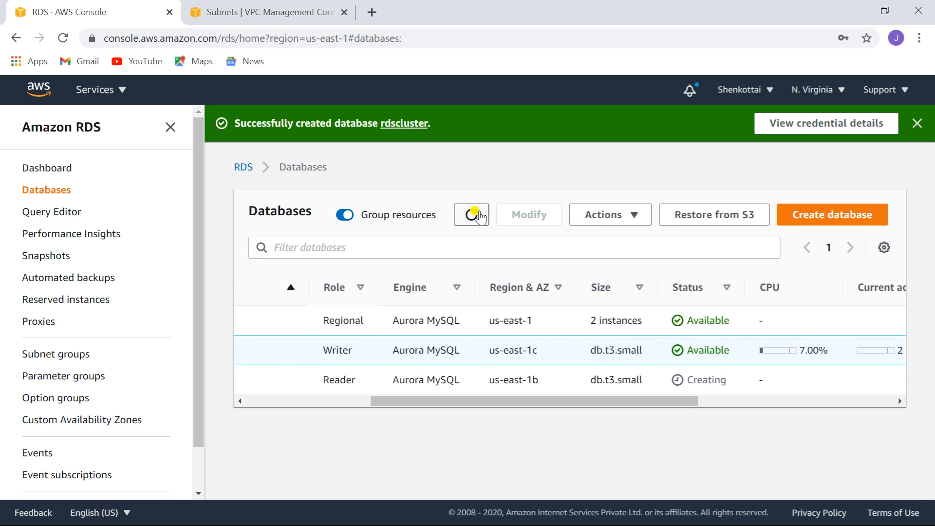
left_click(468, 220)
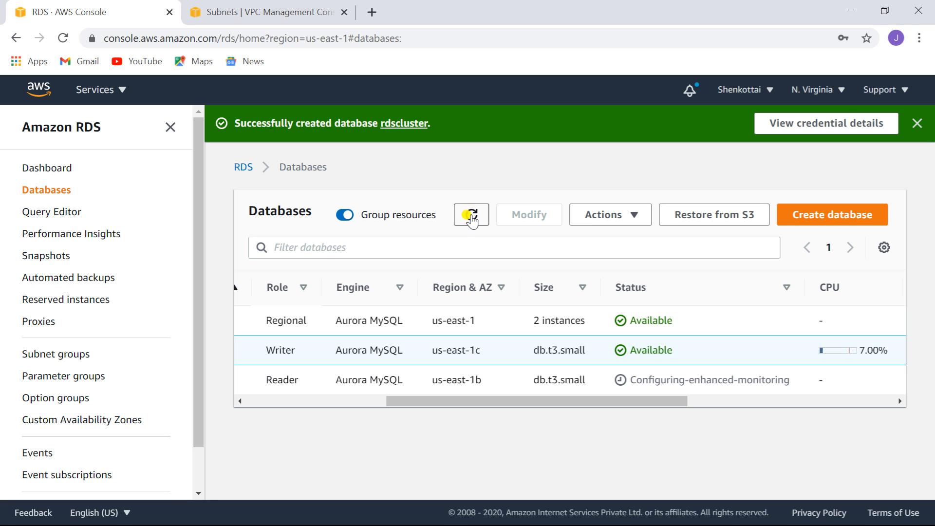
left_click(471, 218)
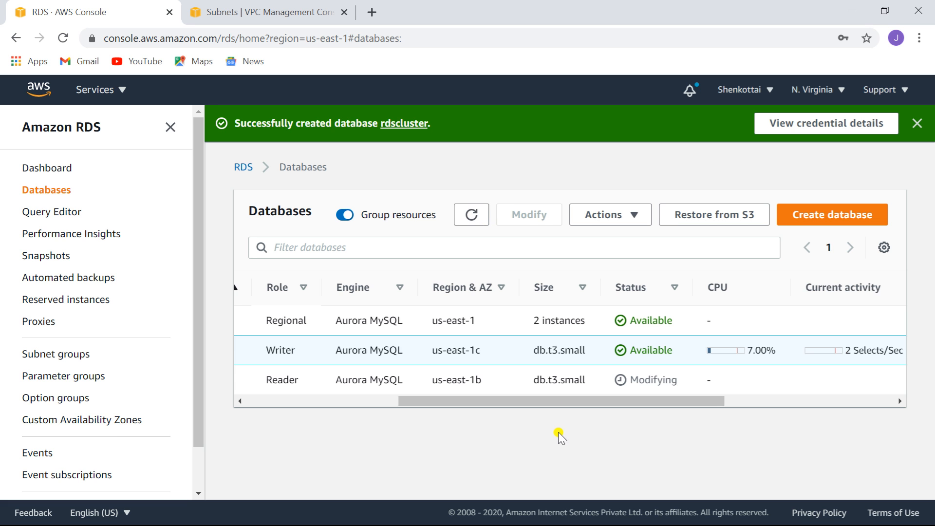
left_click_drag(546, 405, 515, 404)
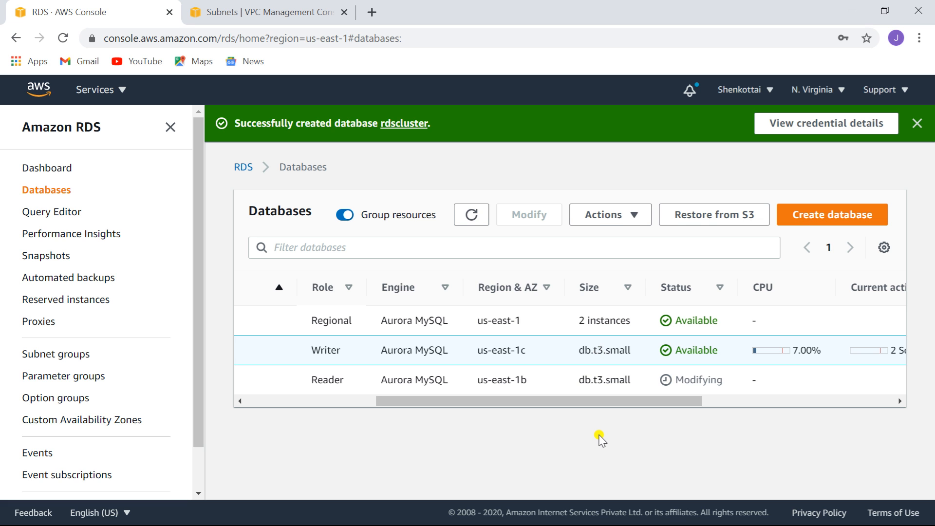
left_click_drag(566, 401, 549, 417)
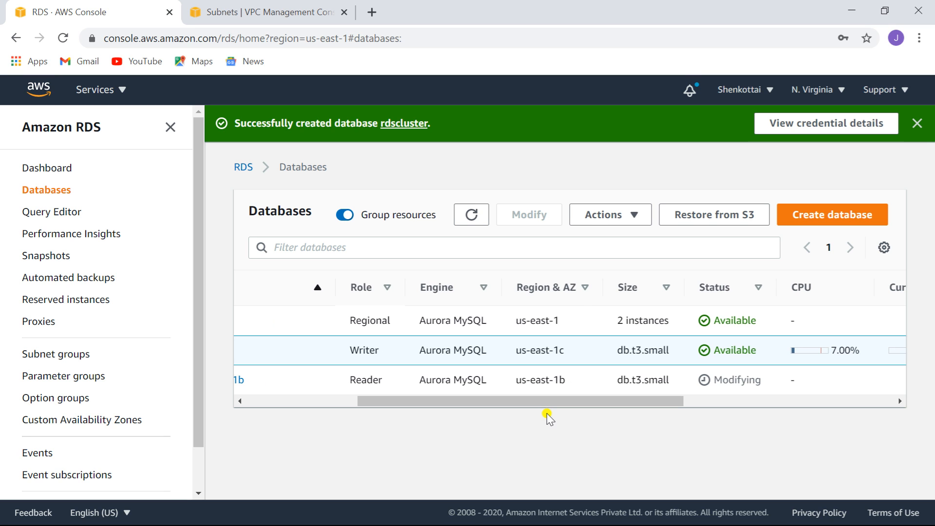
mouse_move(549, 418)
left_mouse_down()
mouse_move(543, 403)
mouse_move(621, 405)
mouse_move(434, 390)
mouse_move(545, 402)
left_mouse_up()
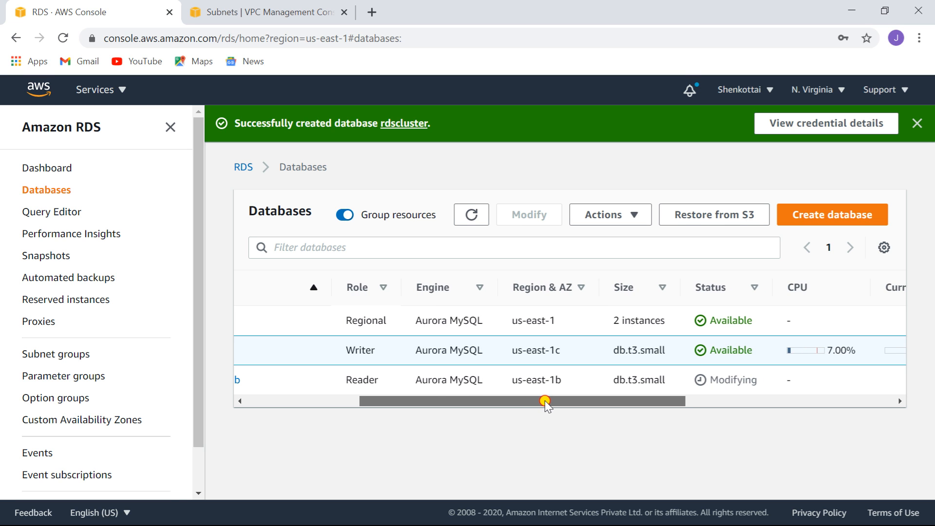
left_click_drag(545, 402, 544, 402)
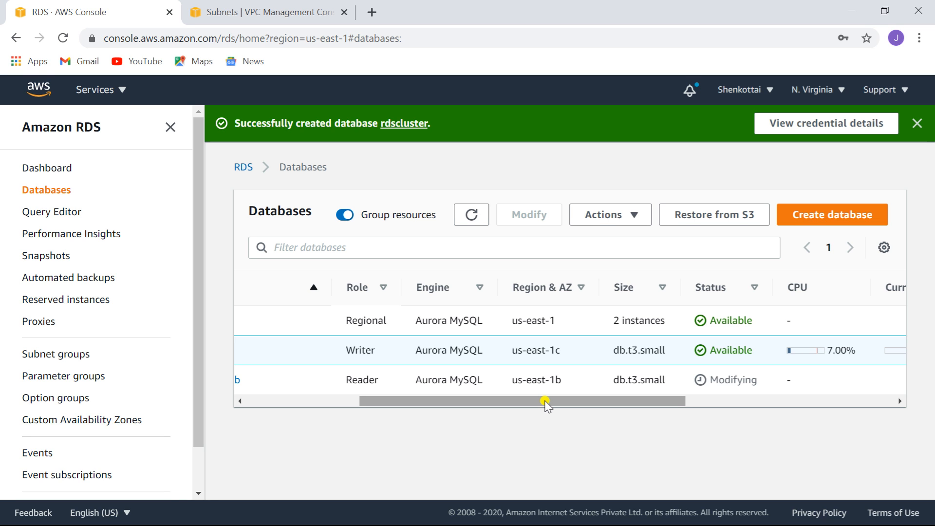
left_click(470, 215)
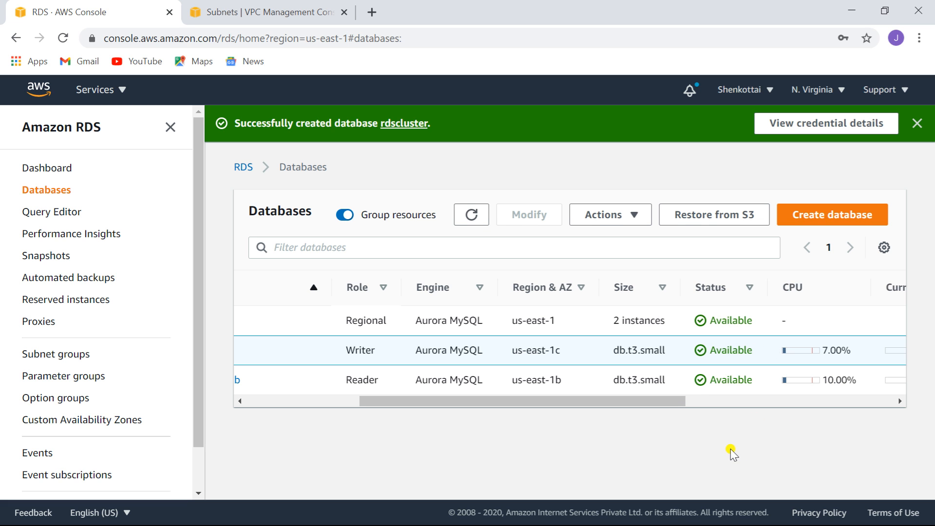
- Open the reader rdscluster-instance-1-us-east-1b, review its endpoint, networking and security details, and return to the database list
left_click_drag(442, 403, 310, 400)
left_click(370, 380)
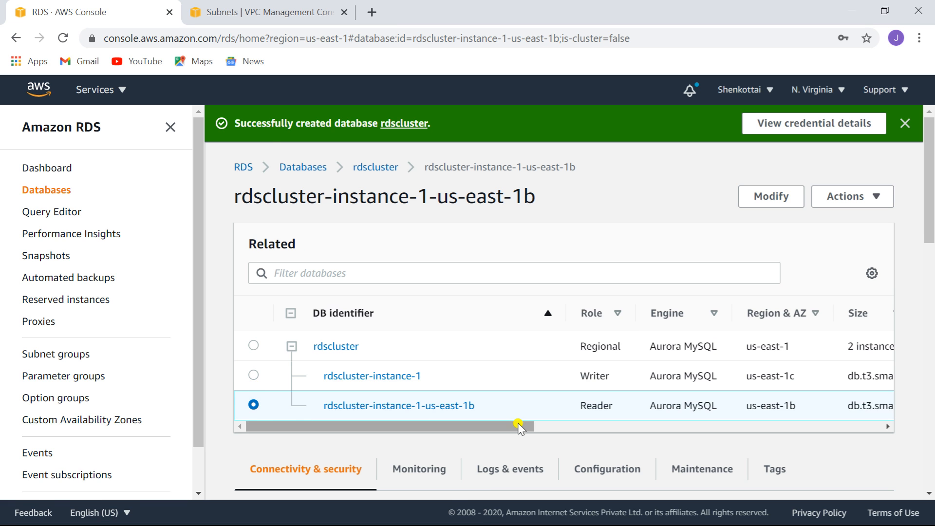
left_click_drag(930, 218, 931, 324)
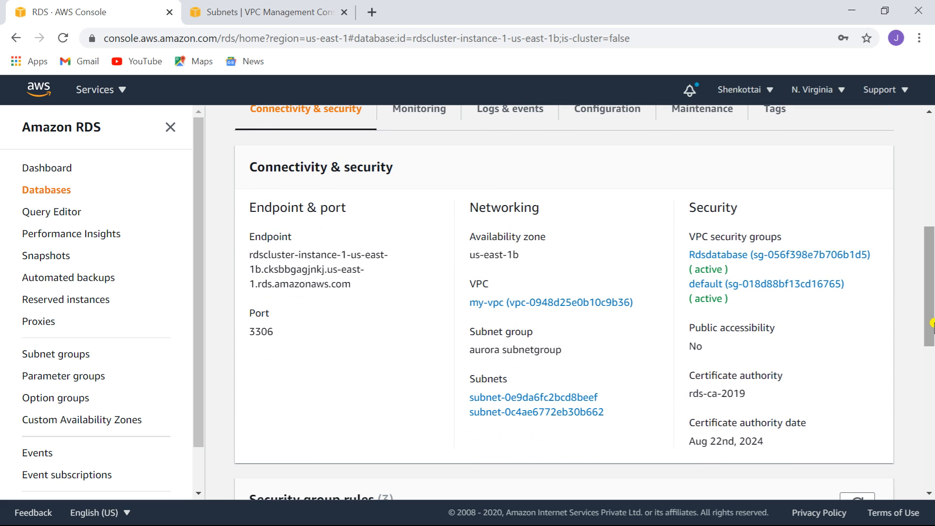
left_click_drag(931, 316, 932, 182)
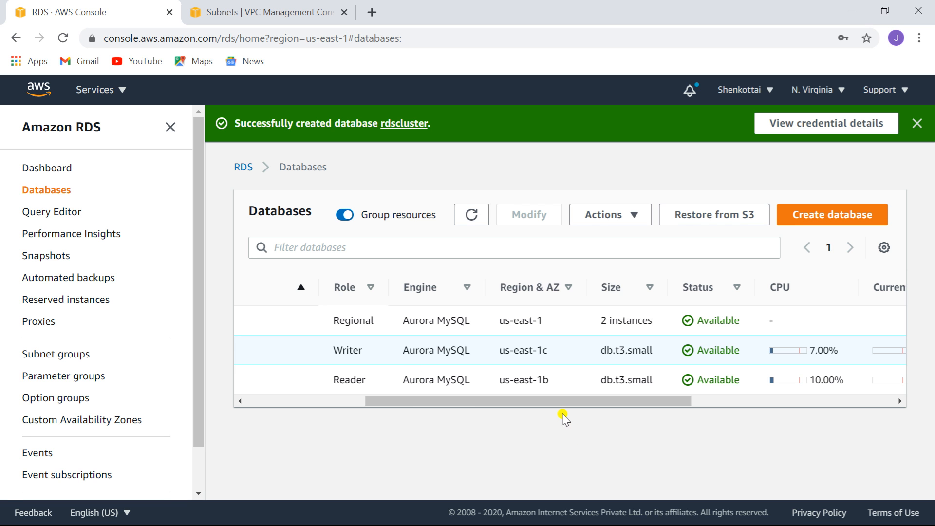
- Compare the roles, availability zones and statuses of the writer and reader instances in the database list
left_click_drag(561, 402, 425, 405)
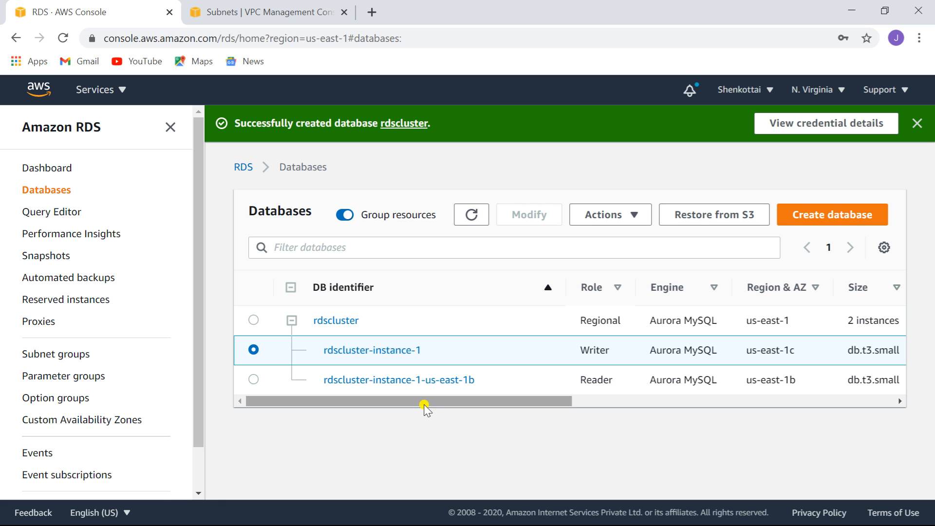
left_click_drag(424, 402, 505, 429)
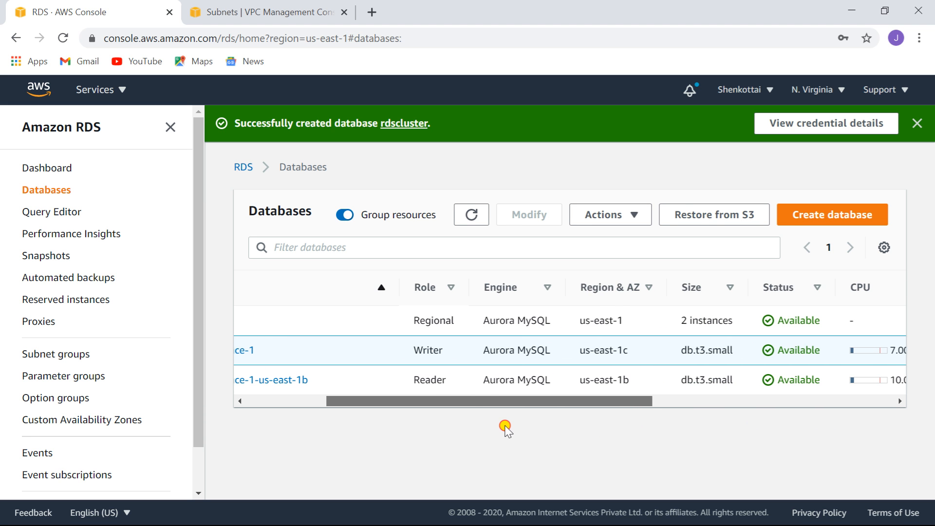
left_click_drag(505, 427, 413, 446)
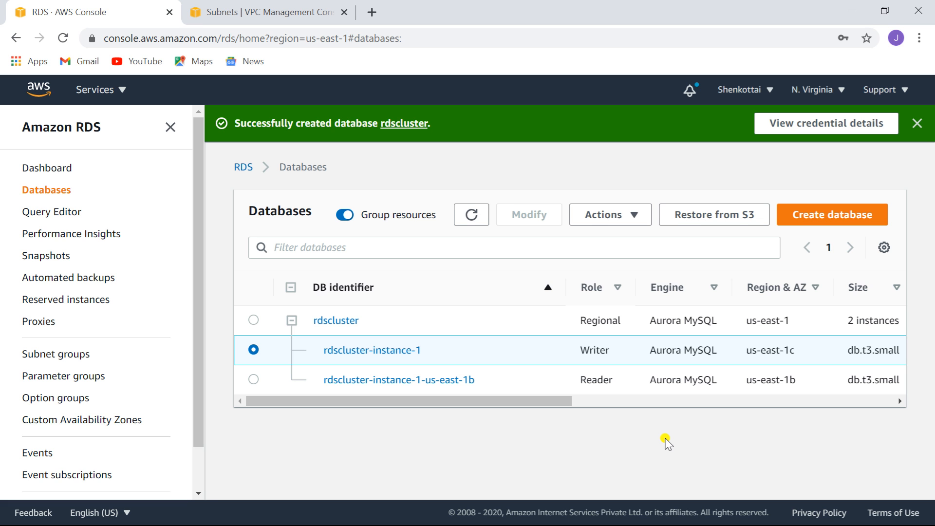
left_click_drag(534, 402, 652, 412)
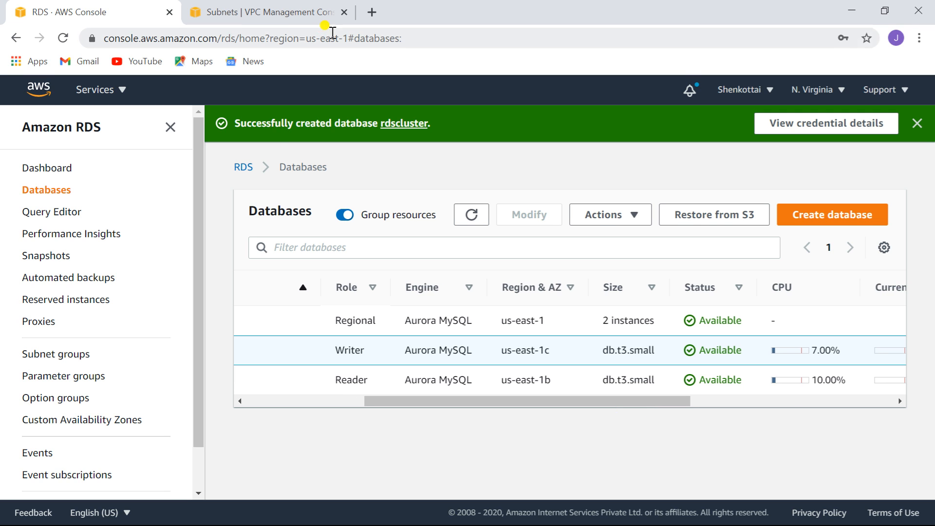
- Switch to the VPC console's subnets and examine the route table routes of the public1 subnet
left_click(278, 13)
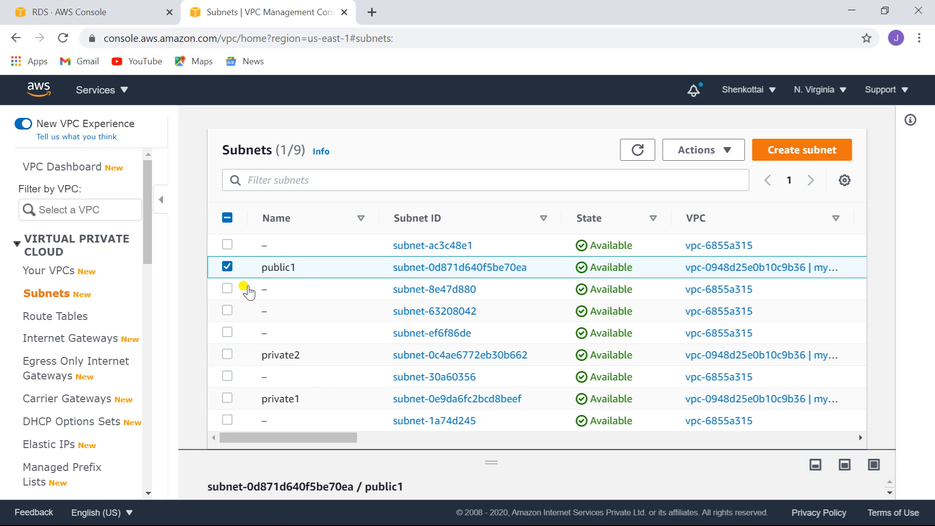
left_click_drag(487, 450, 480, 336)
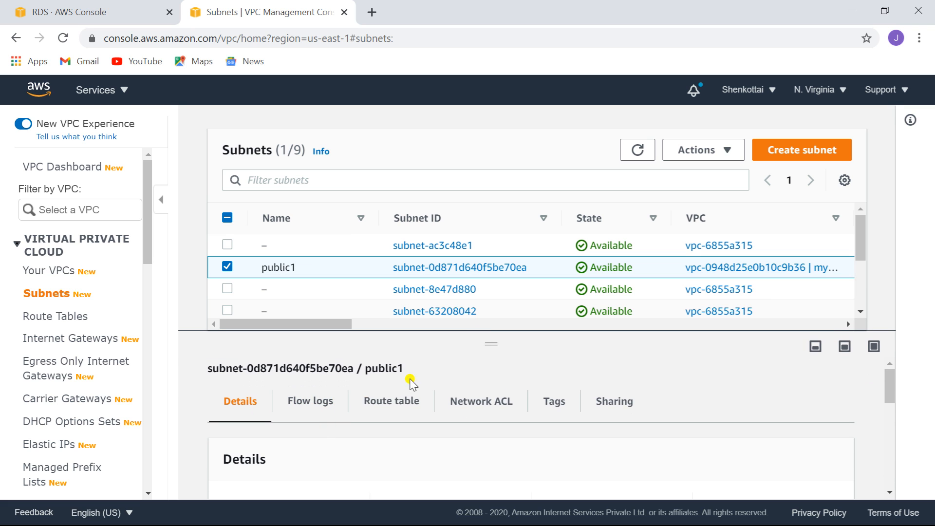
left_click(395, 402)
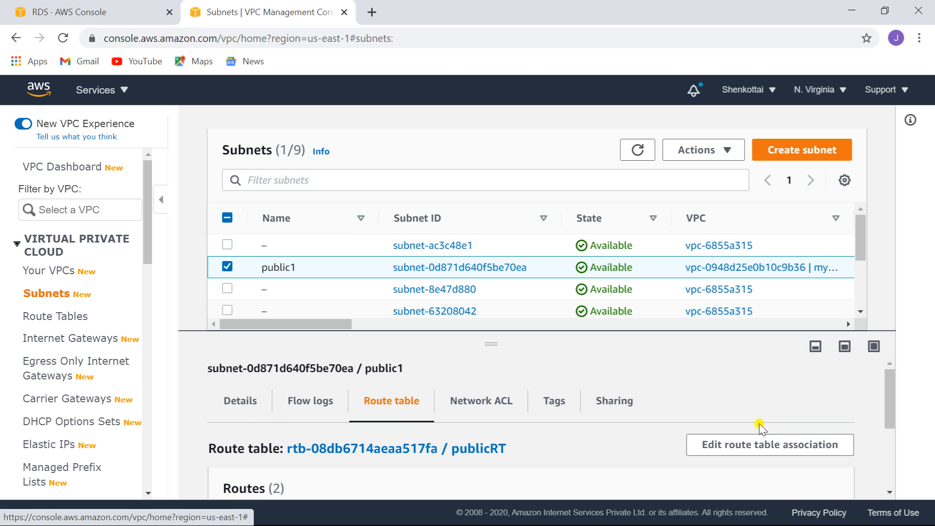
left_click_drag(889, 398, 891, 469)
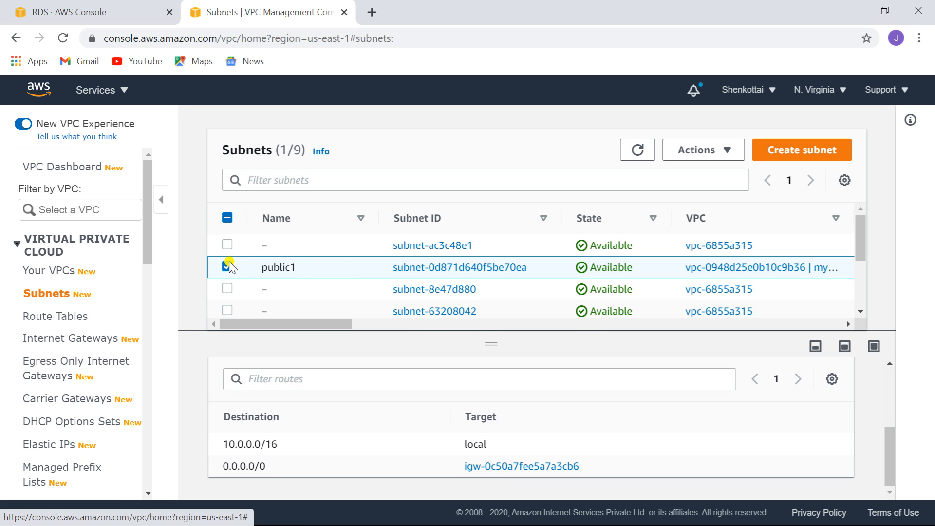
left_click_drag(888, 437, 894, 369)
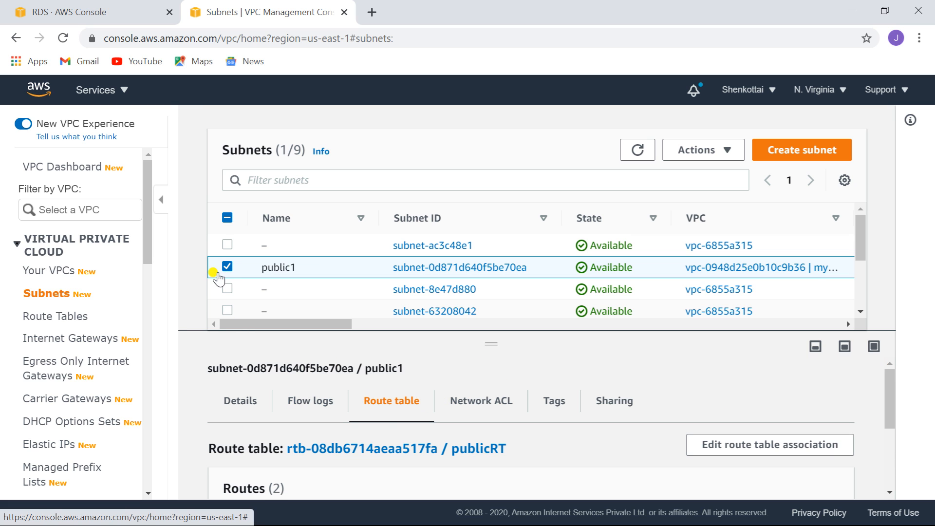
- Replace the public1 subnet selection with private1 and examine the routes of its route table
left_click(228, 266)
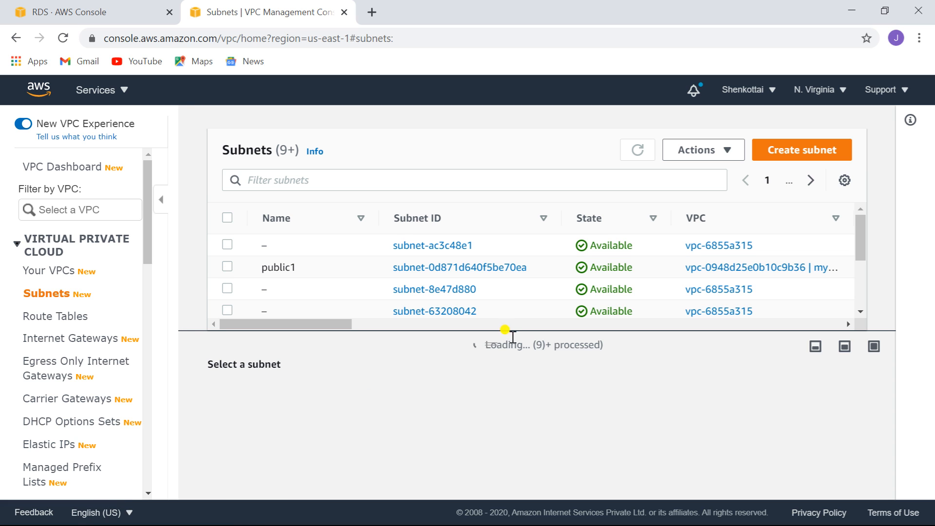
left_click_drag(491, 335, 482, 429)
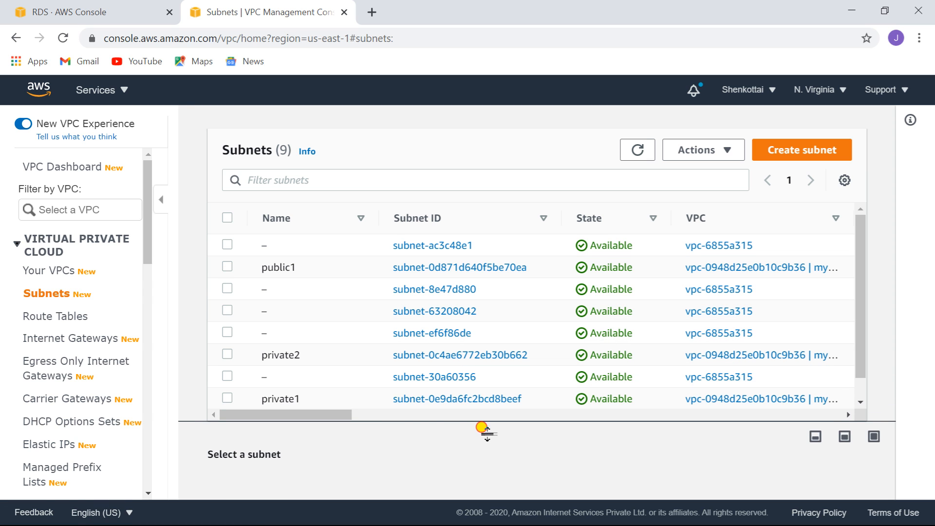
left_click(228, 398)
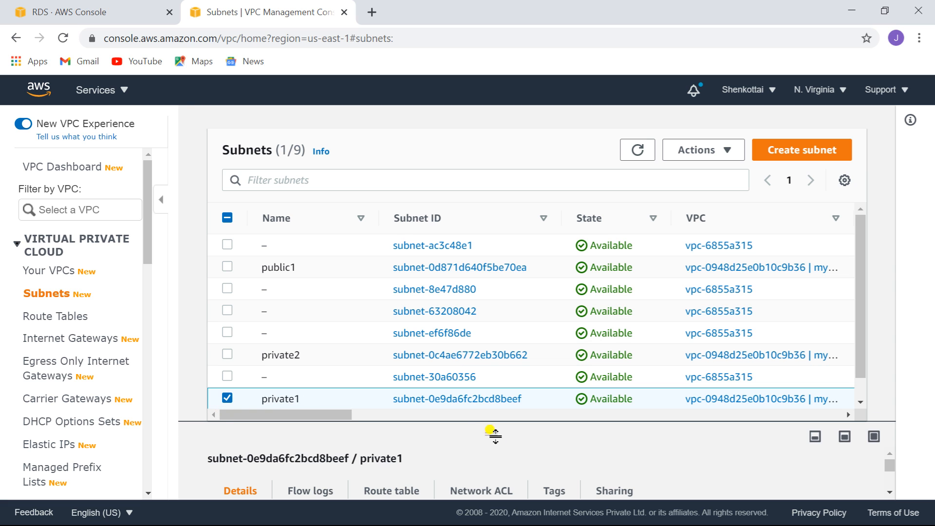
left_click_drag(490, 431, 485, 261)
left_click(404, 330)
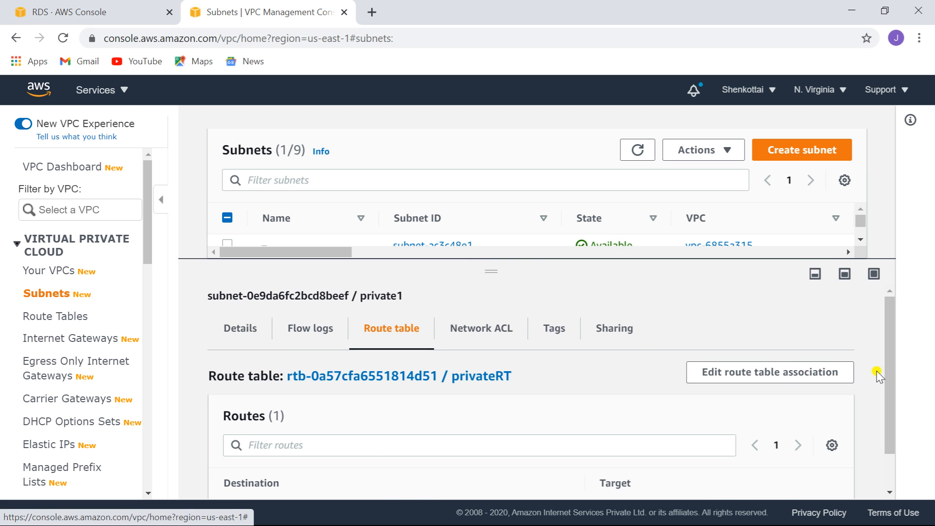
left_click_drag(888, 361, 900, 479)
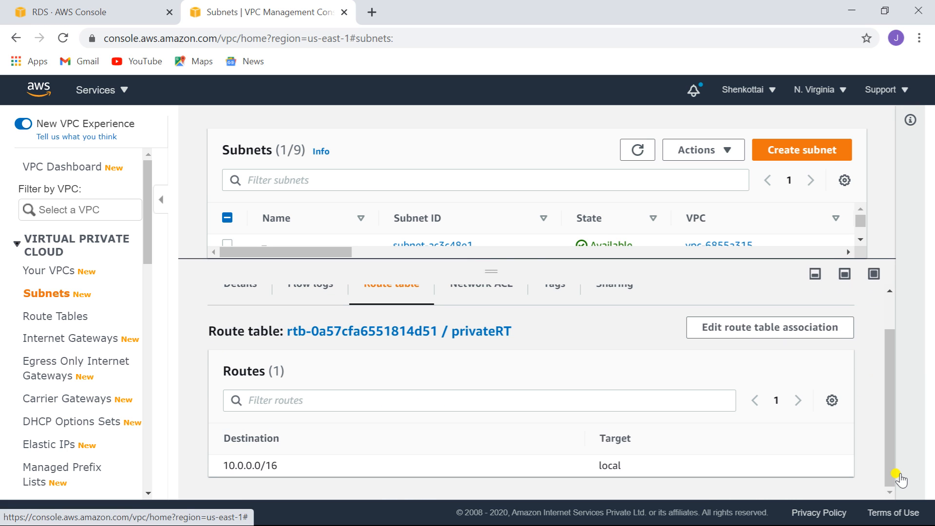
left_click_drag(891, 451, 887, 366)
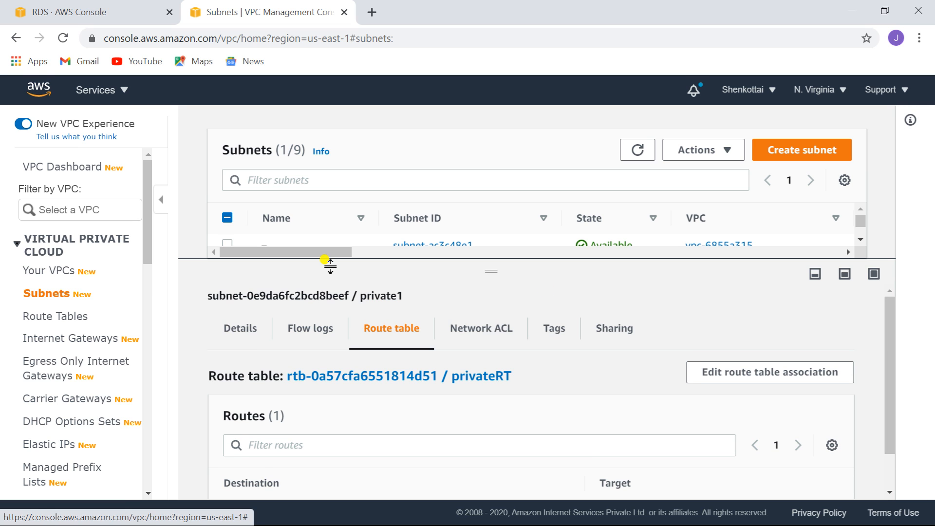
- Make private2 the only selected subnet and examine the routes of its route table
left_click_drag(485, 262, 487, 408)
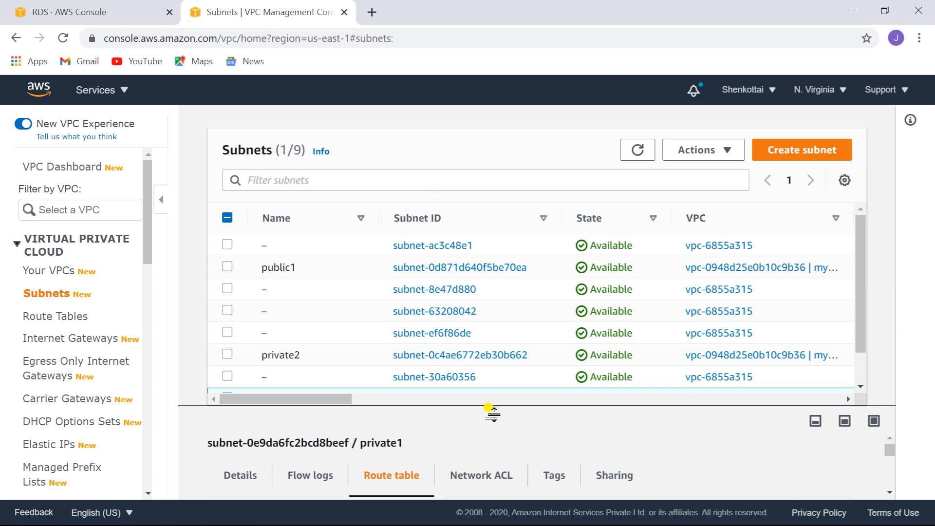
left_click(226, 355)
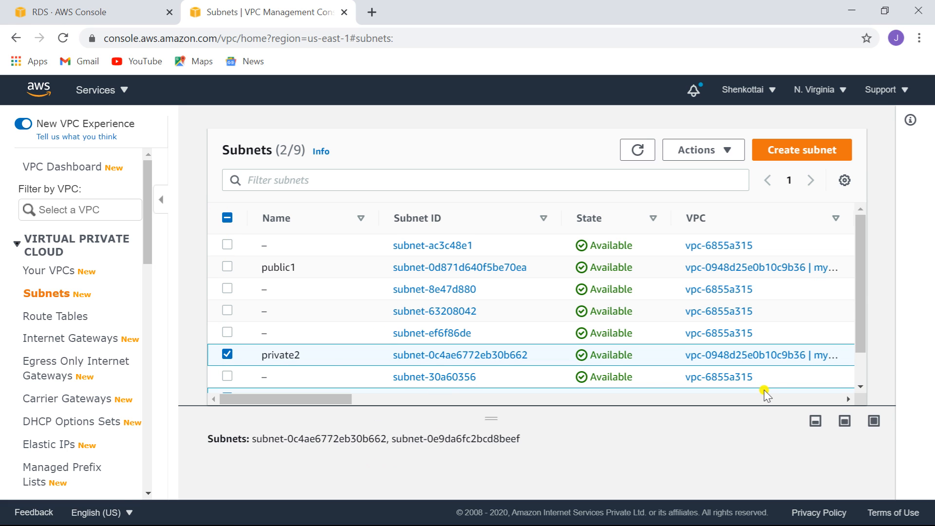
scroll(859, 290, "down", 1)
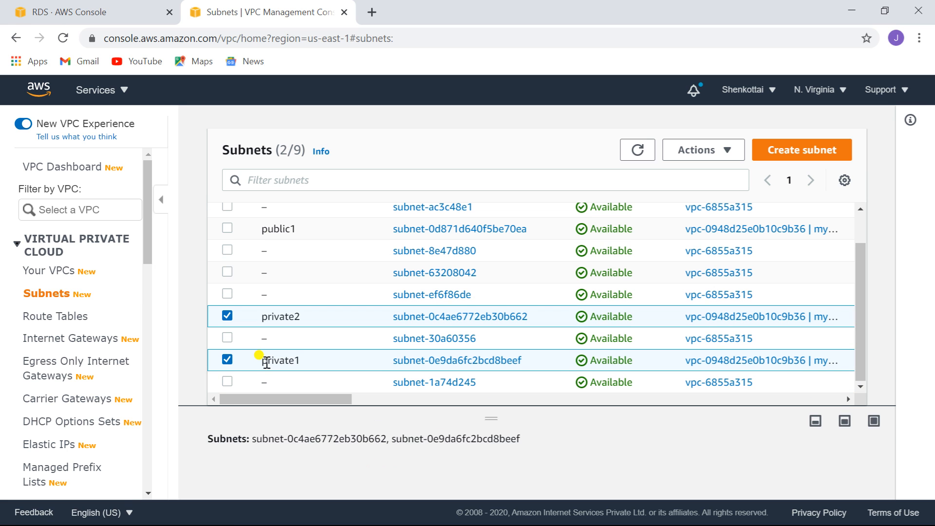
left_click(227, 360)
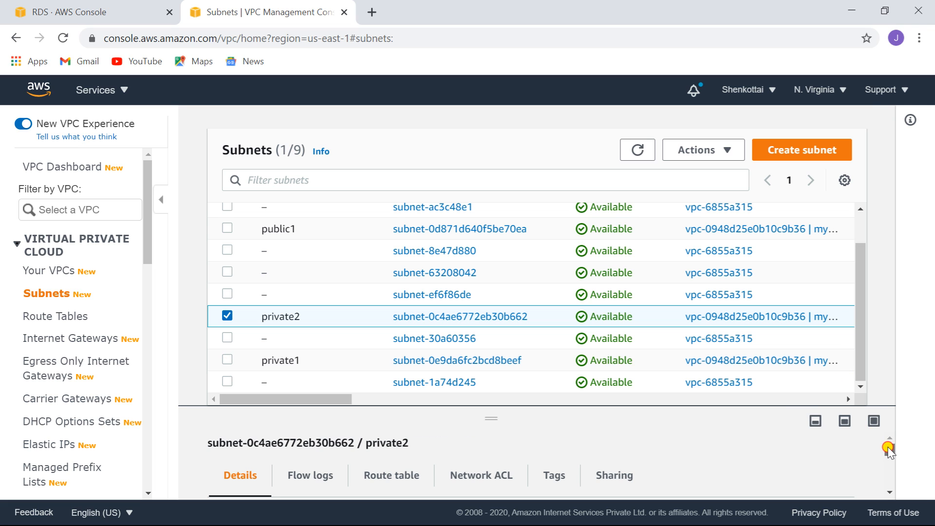
scroll(887, 451, "down", 1)
left_click_drag(484, 408, 486, 244)
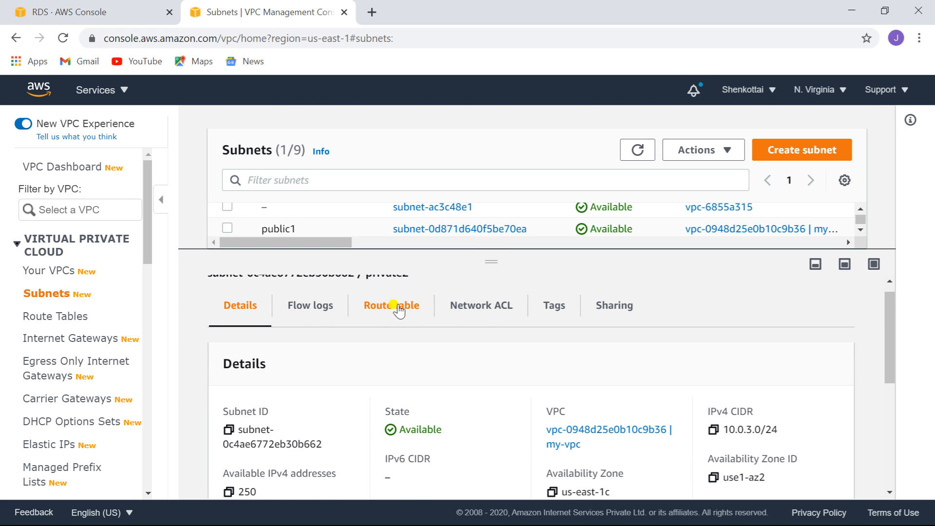
left_click(396, 307)
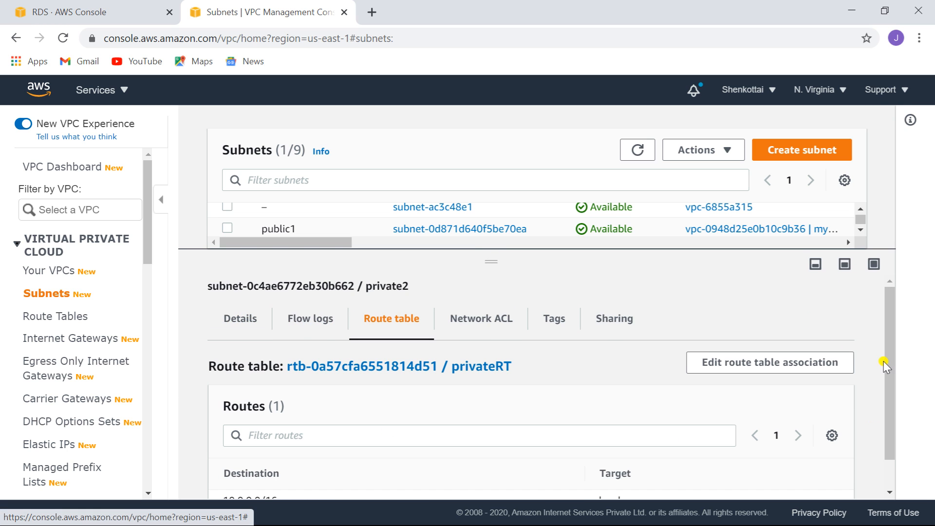
left_click_drag(889, 359, 896, 441)
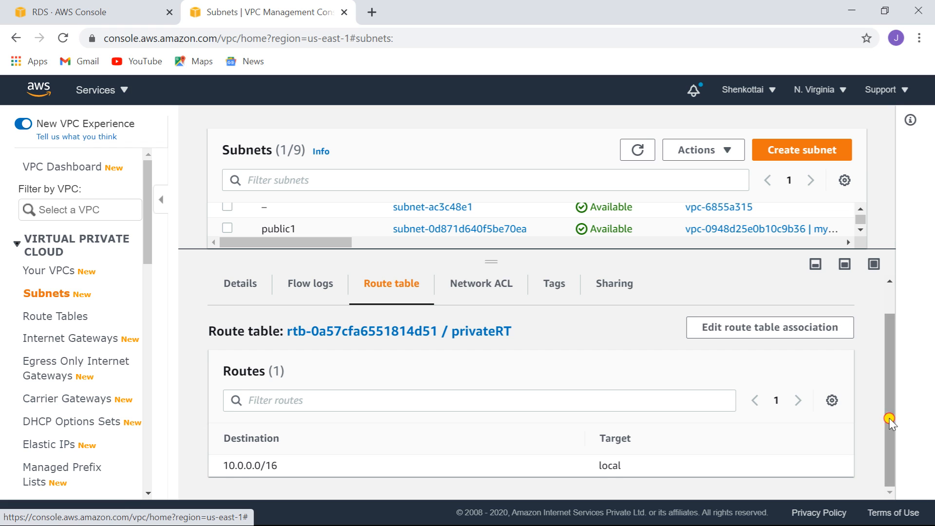
scroll(889, 418, "up", 2)
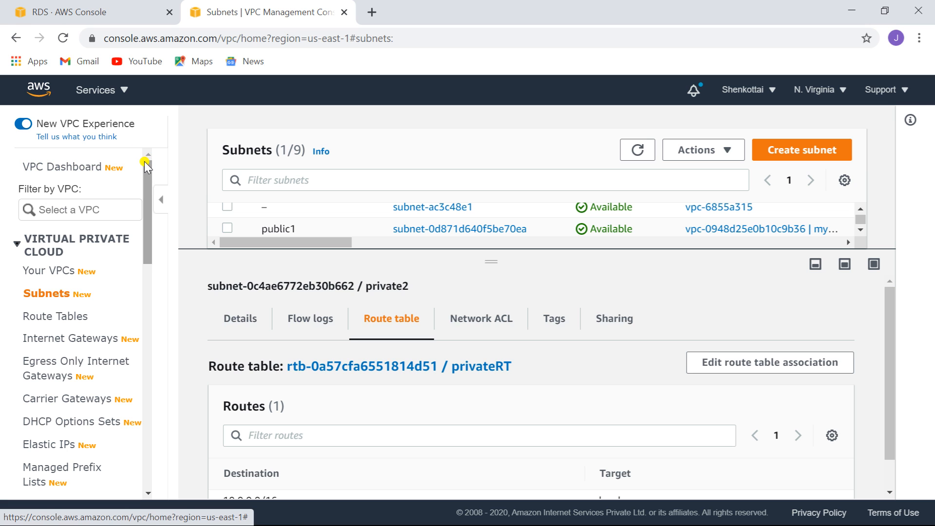
- Switch to the Photos app and examine the Aurora architecture diagram in 1.PNG, from the internet gateway to the private database subnet
key("alt+Tab")
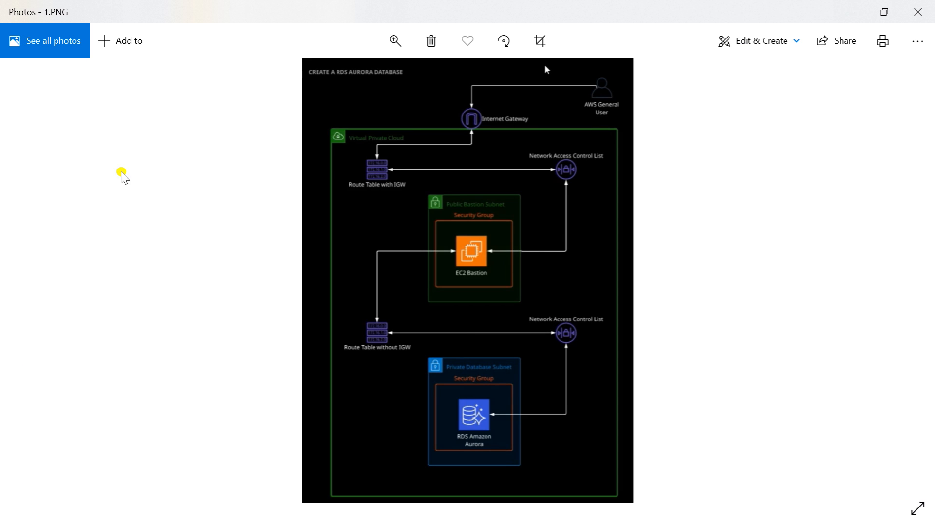
scroll(645, 251, "up", 3)
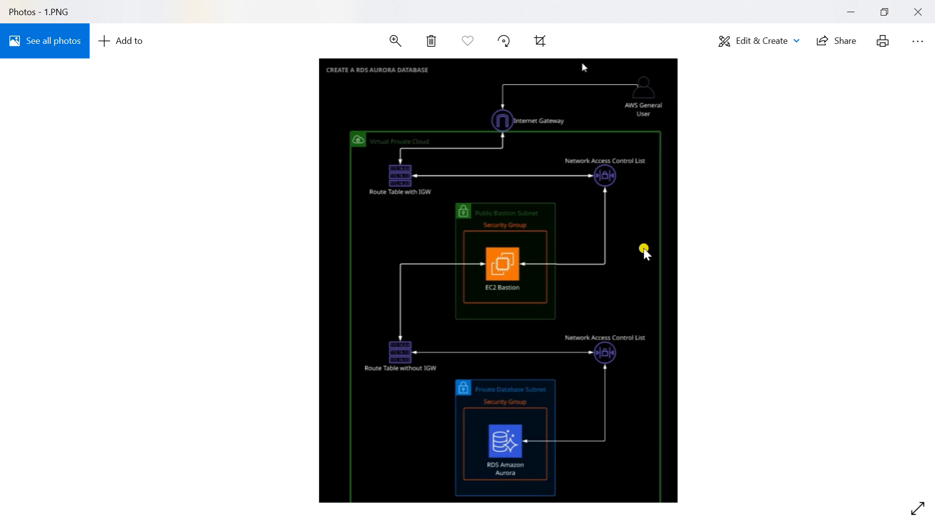
left_click_drag(557, 354, 554, 381)
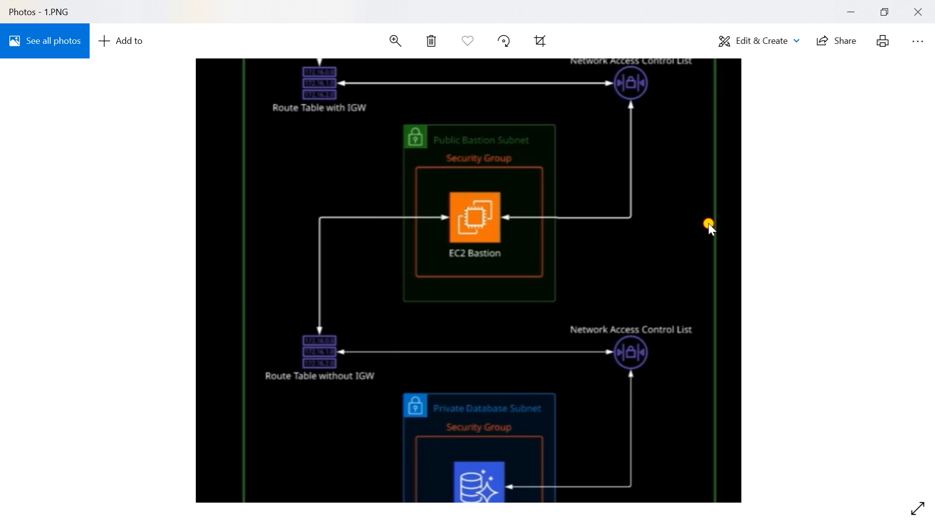
left_click_drag(708, 223, 708, 204)
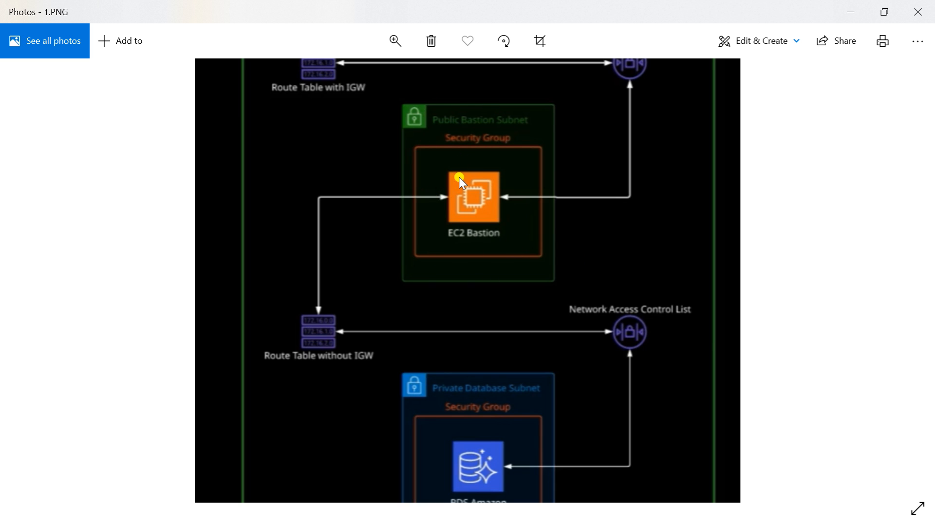
left_click_drag(711, 382, 699, 234)
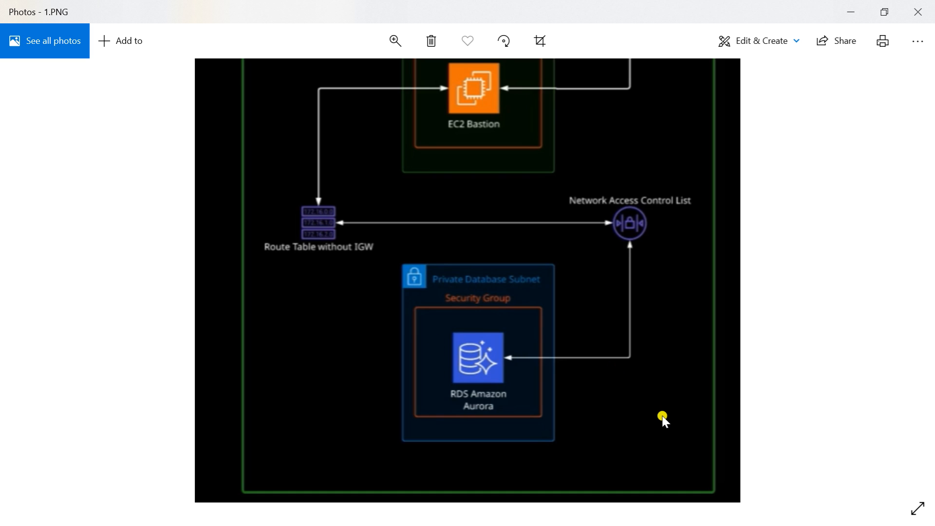
left_click_drag(782, 409, 770, 520)
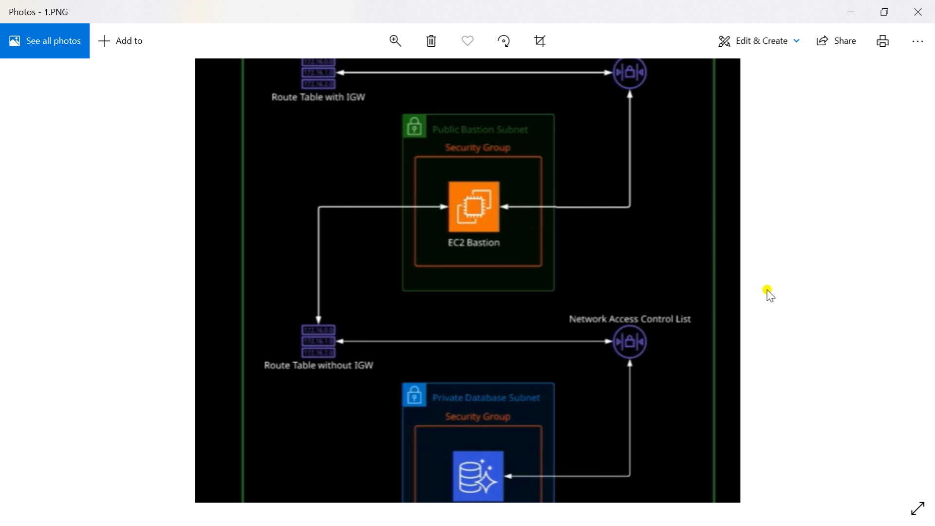
left_click_drag(716, 253, 693, 408)
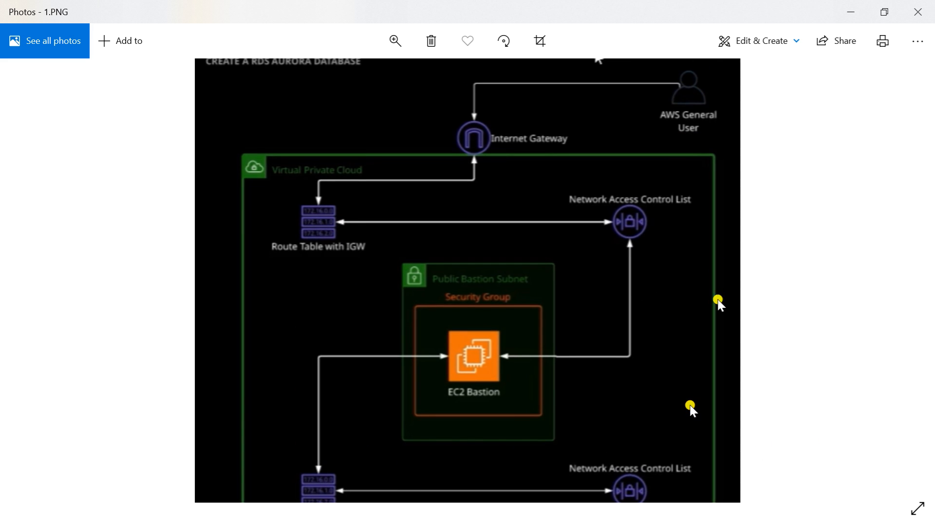